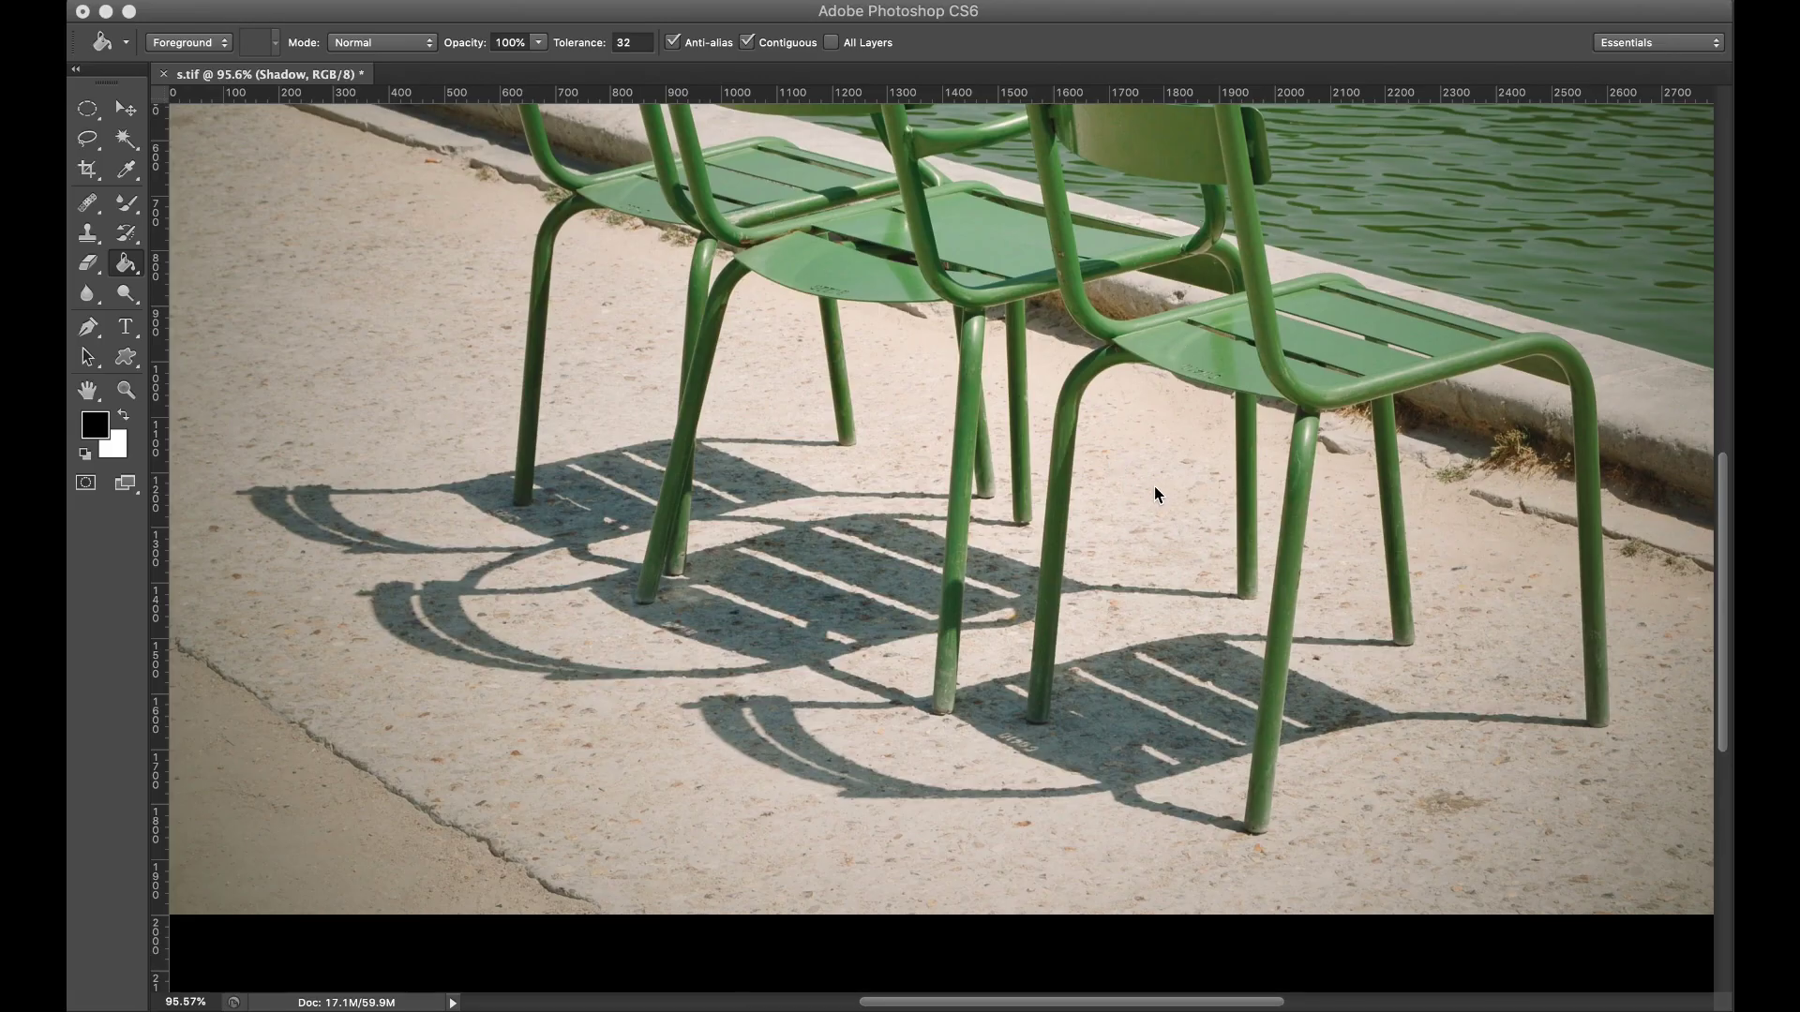
Step: Show the Layers panel and toggle the chair, Shadow and Background layers one at a time to inspect each
scroll(1103, 440, "down", 5)
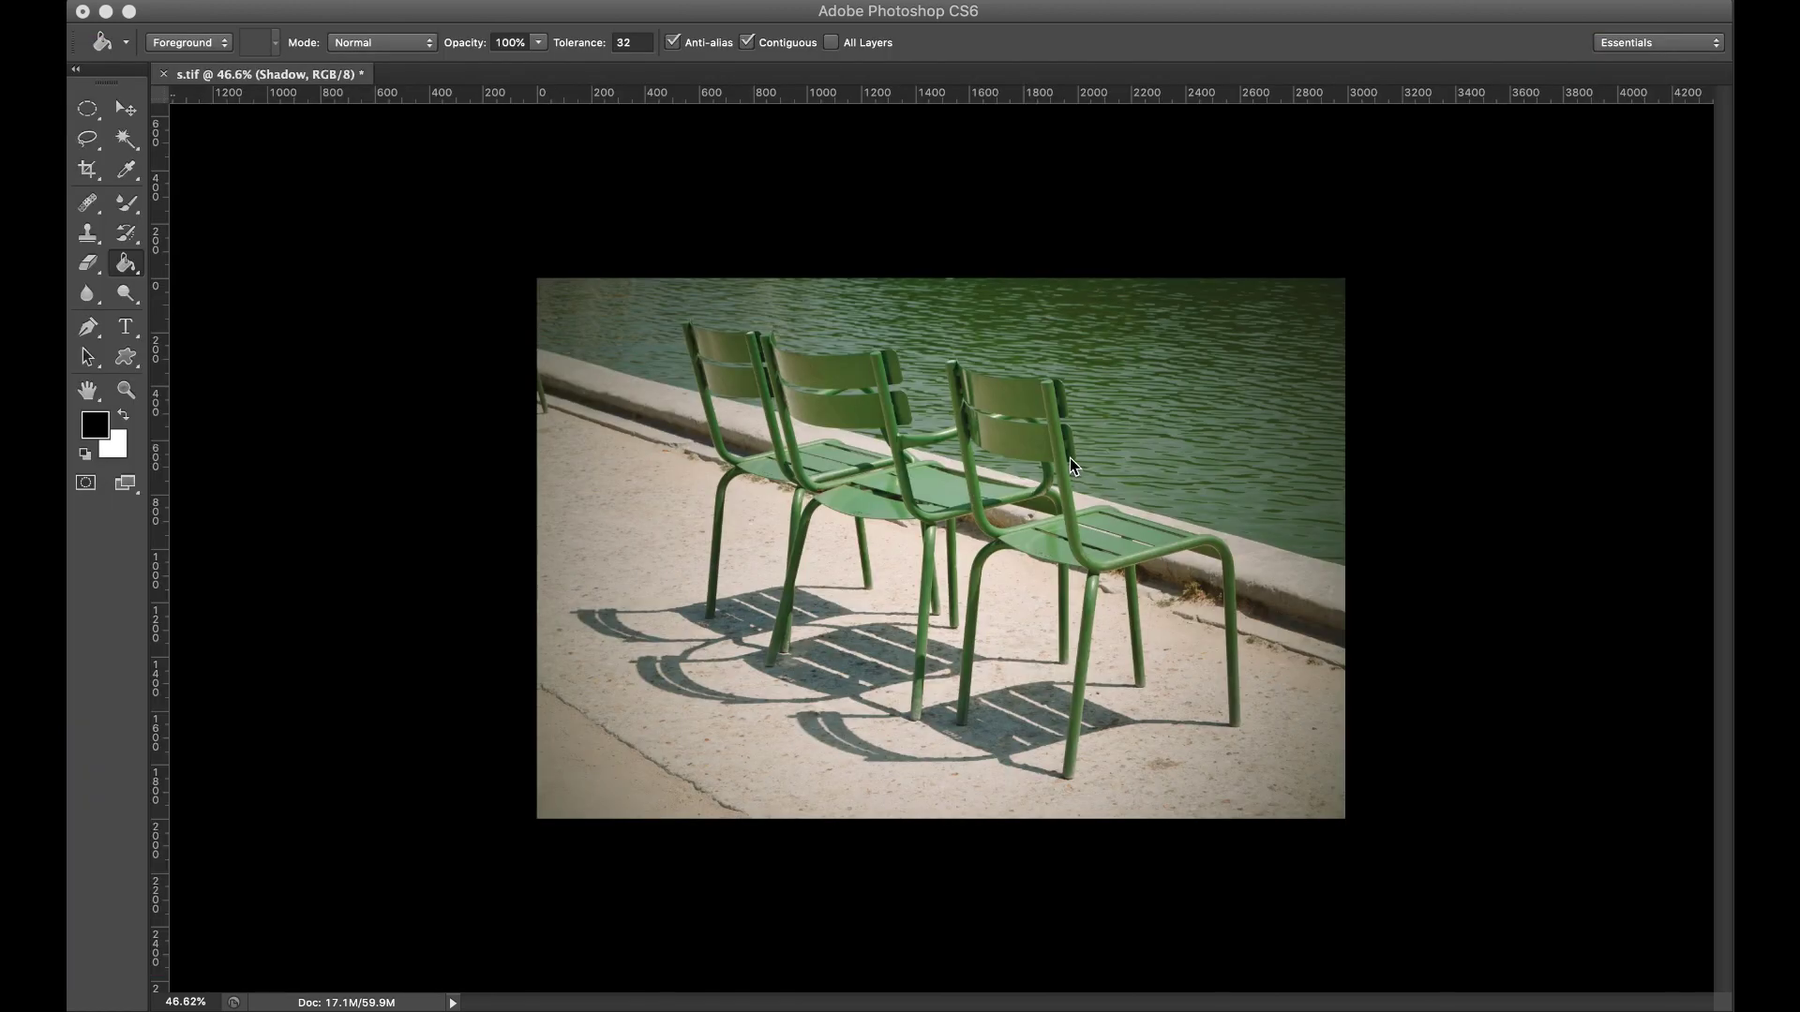
scroll(1074, 464, "up", 3)
key("F7")
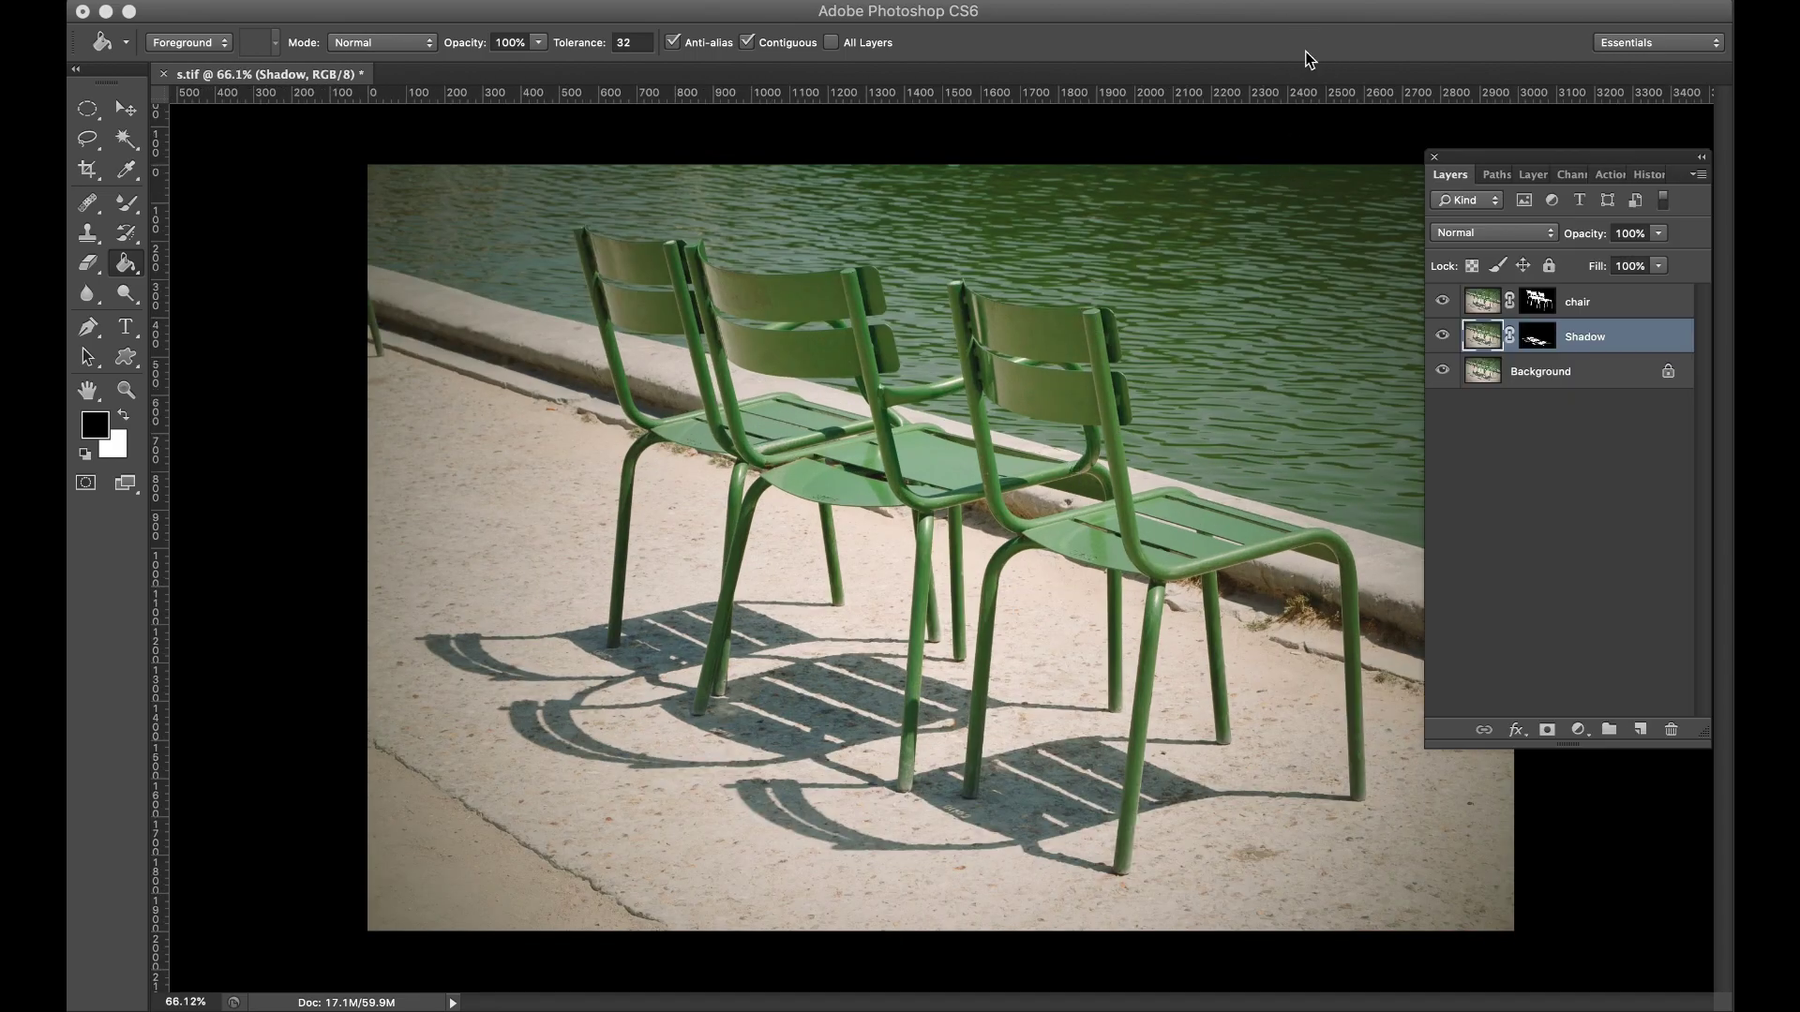
scroll(1021, 422, "down", 1)
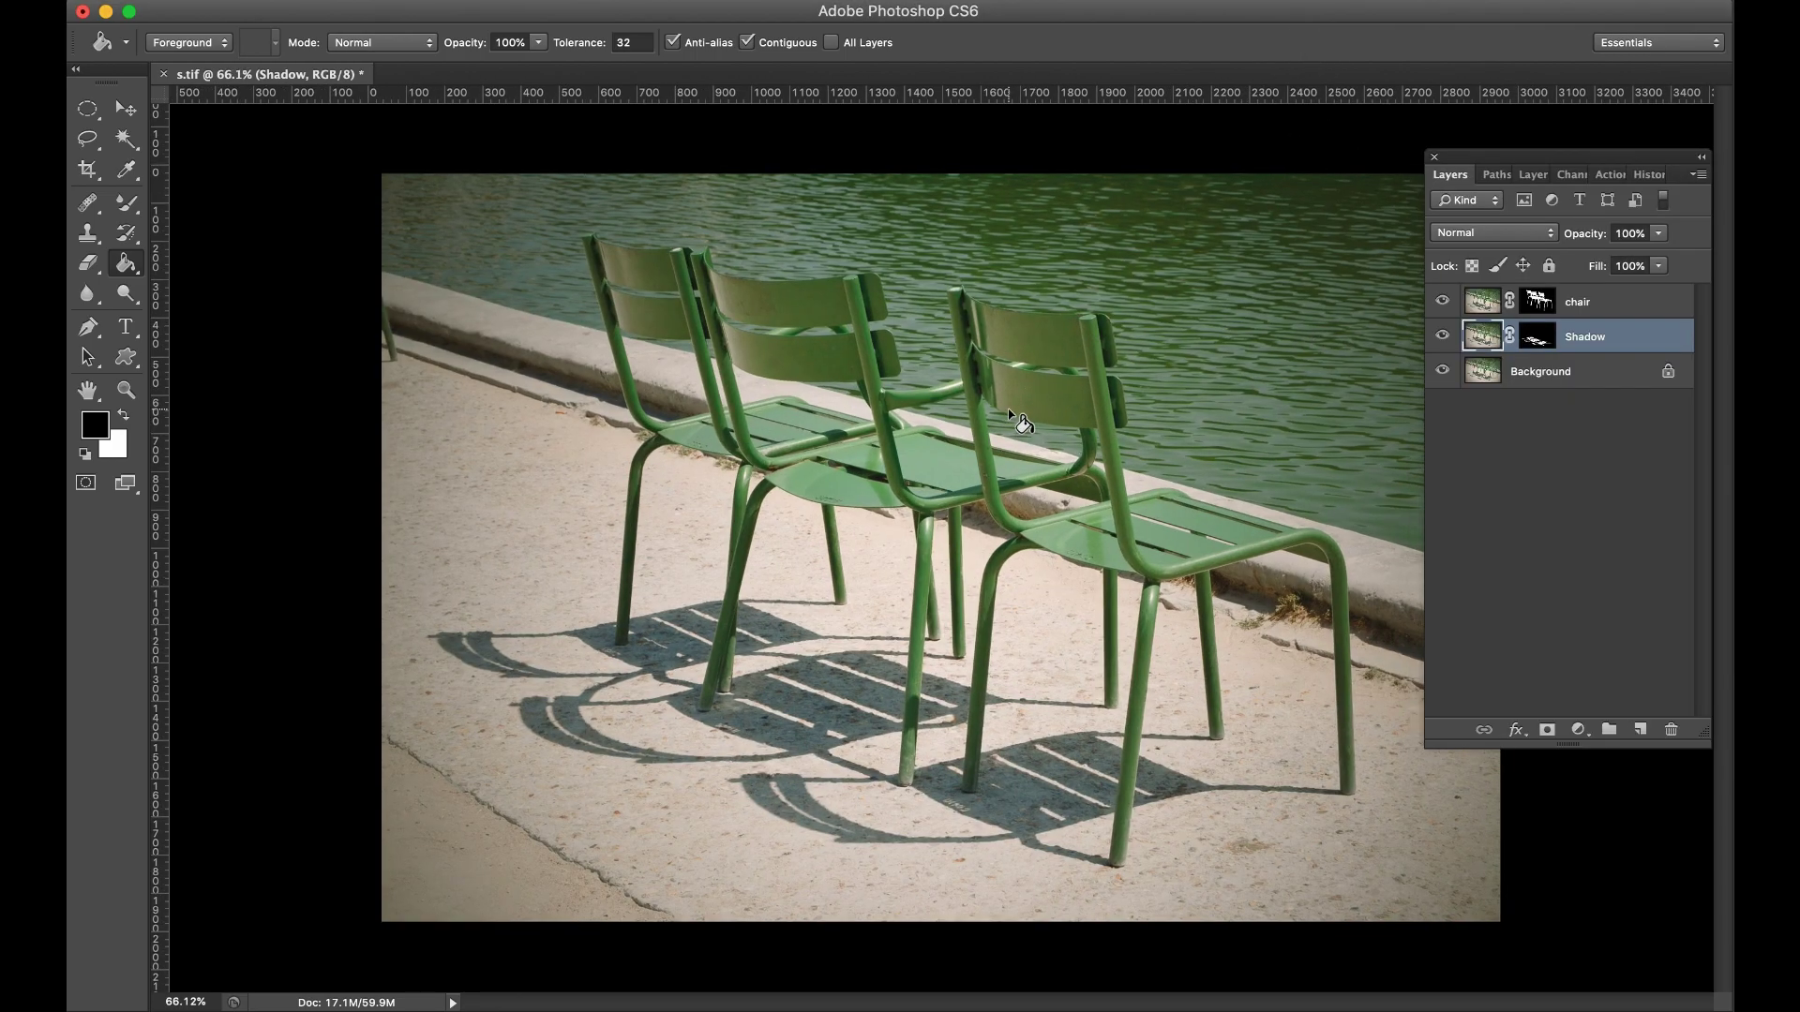
left_click(1444, 333)
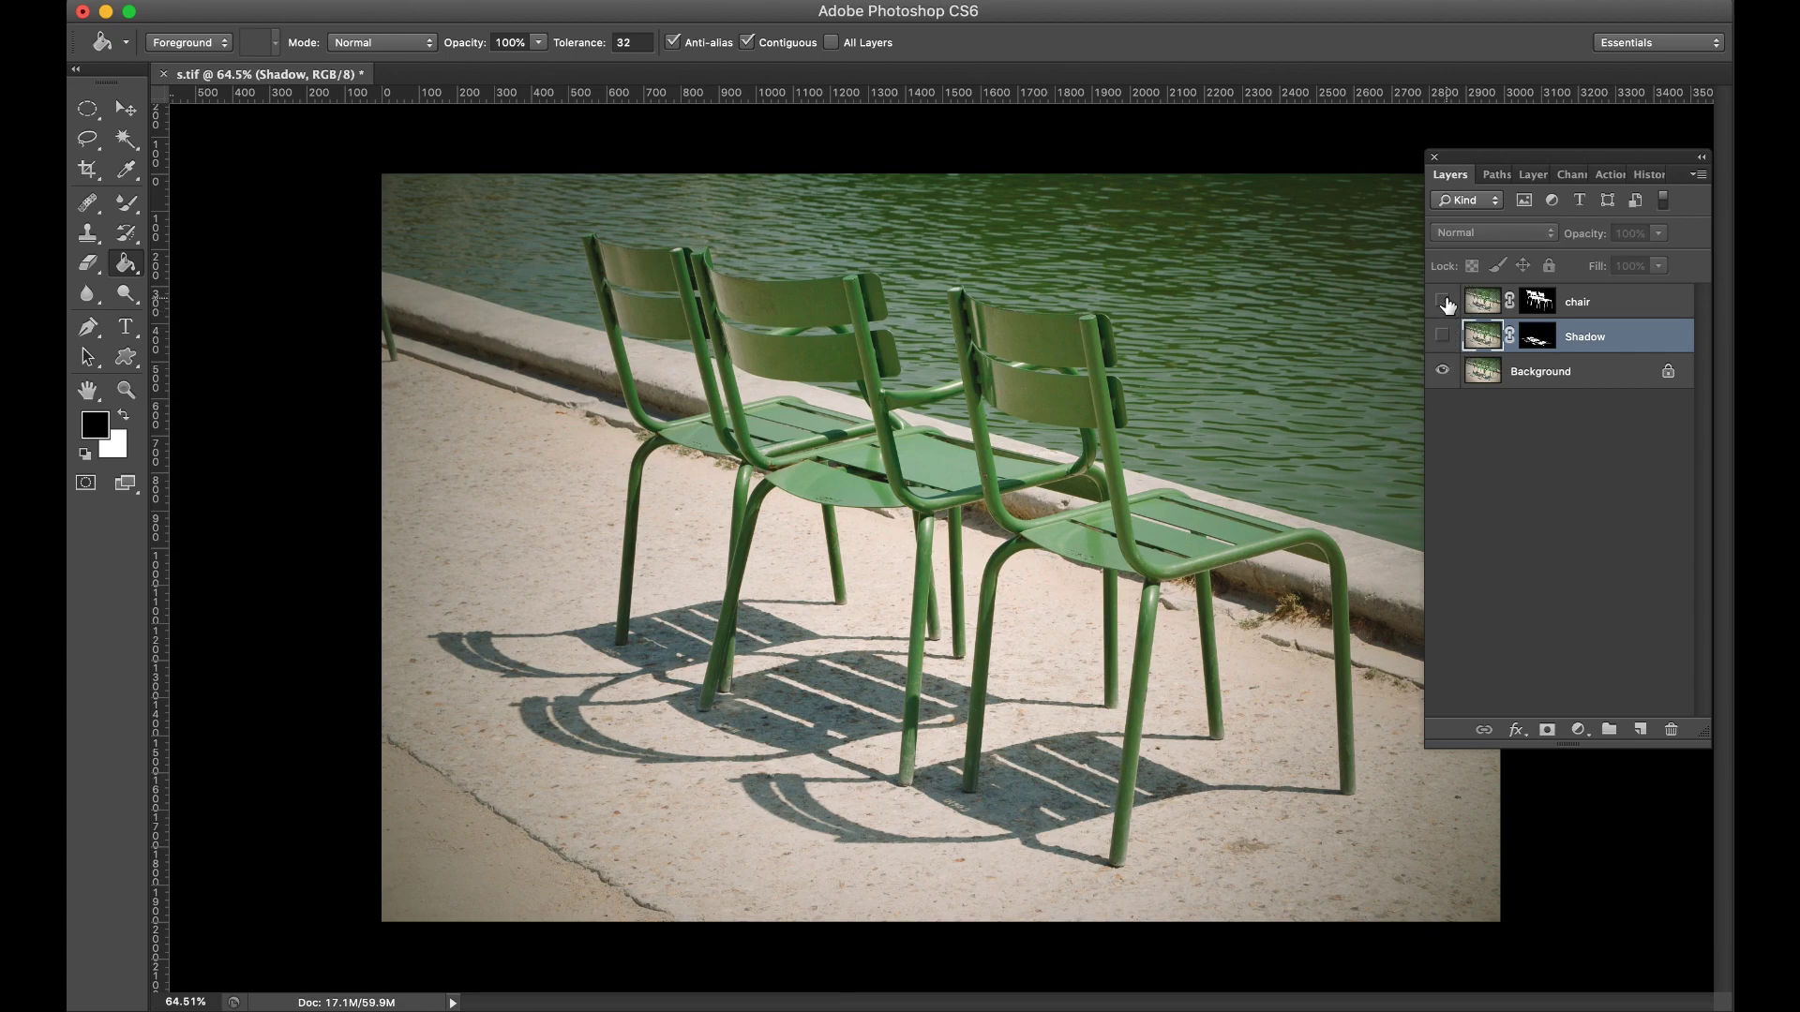
left_click(1441, 371)
left_click(1443, 301)
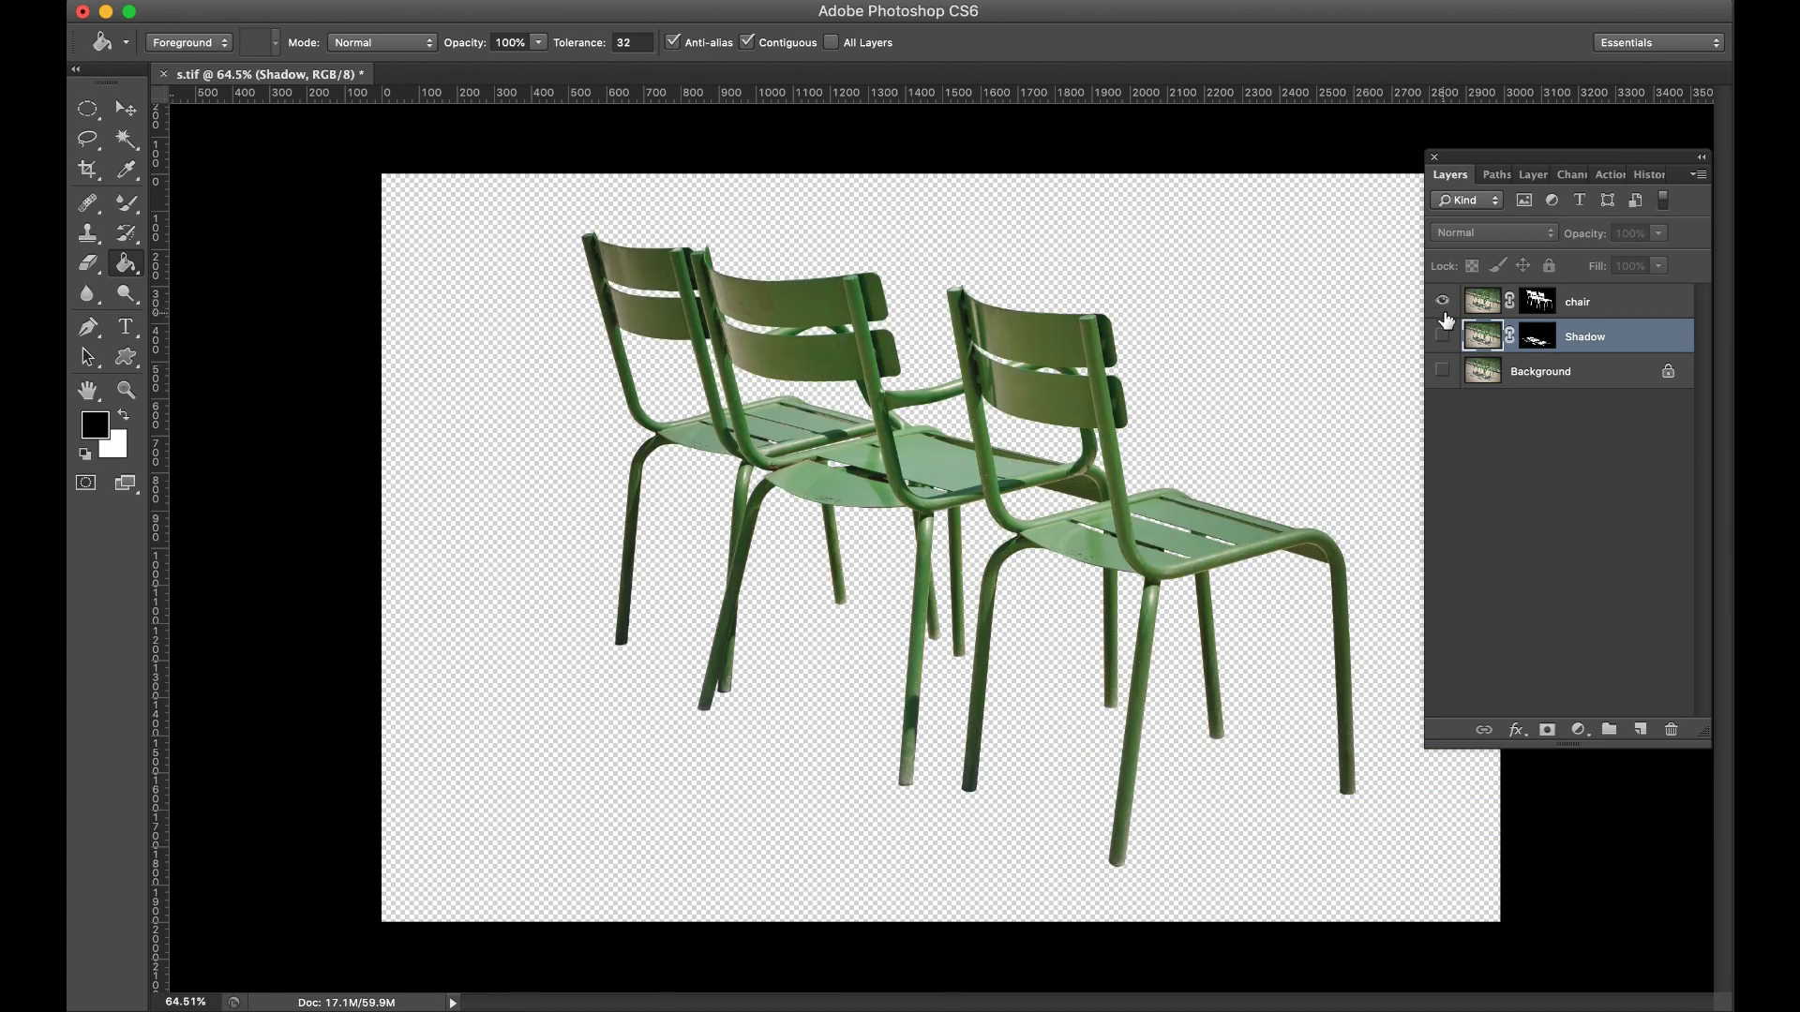
left_click(1443, 301)
left_click(1443, 336)
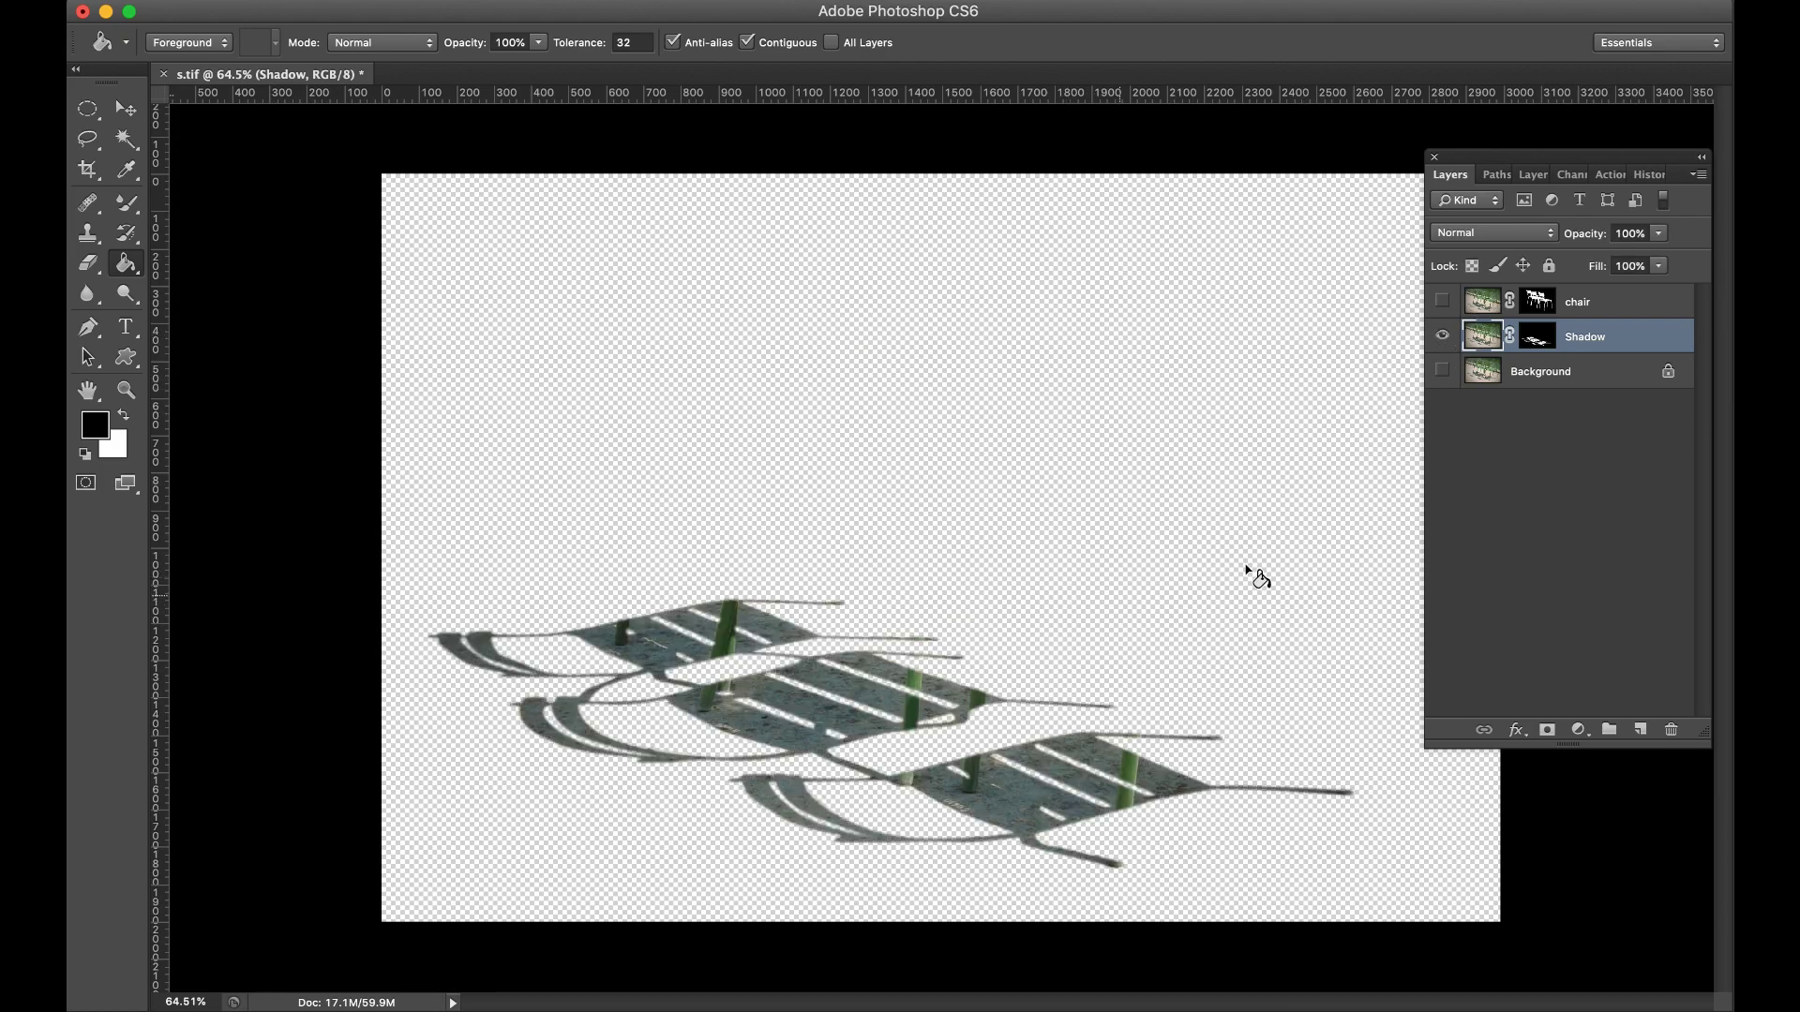
left_click(1441, 371)
left_click(1442, 301)
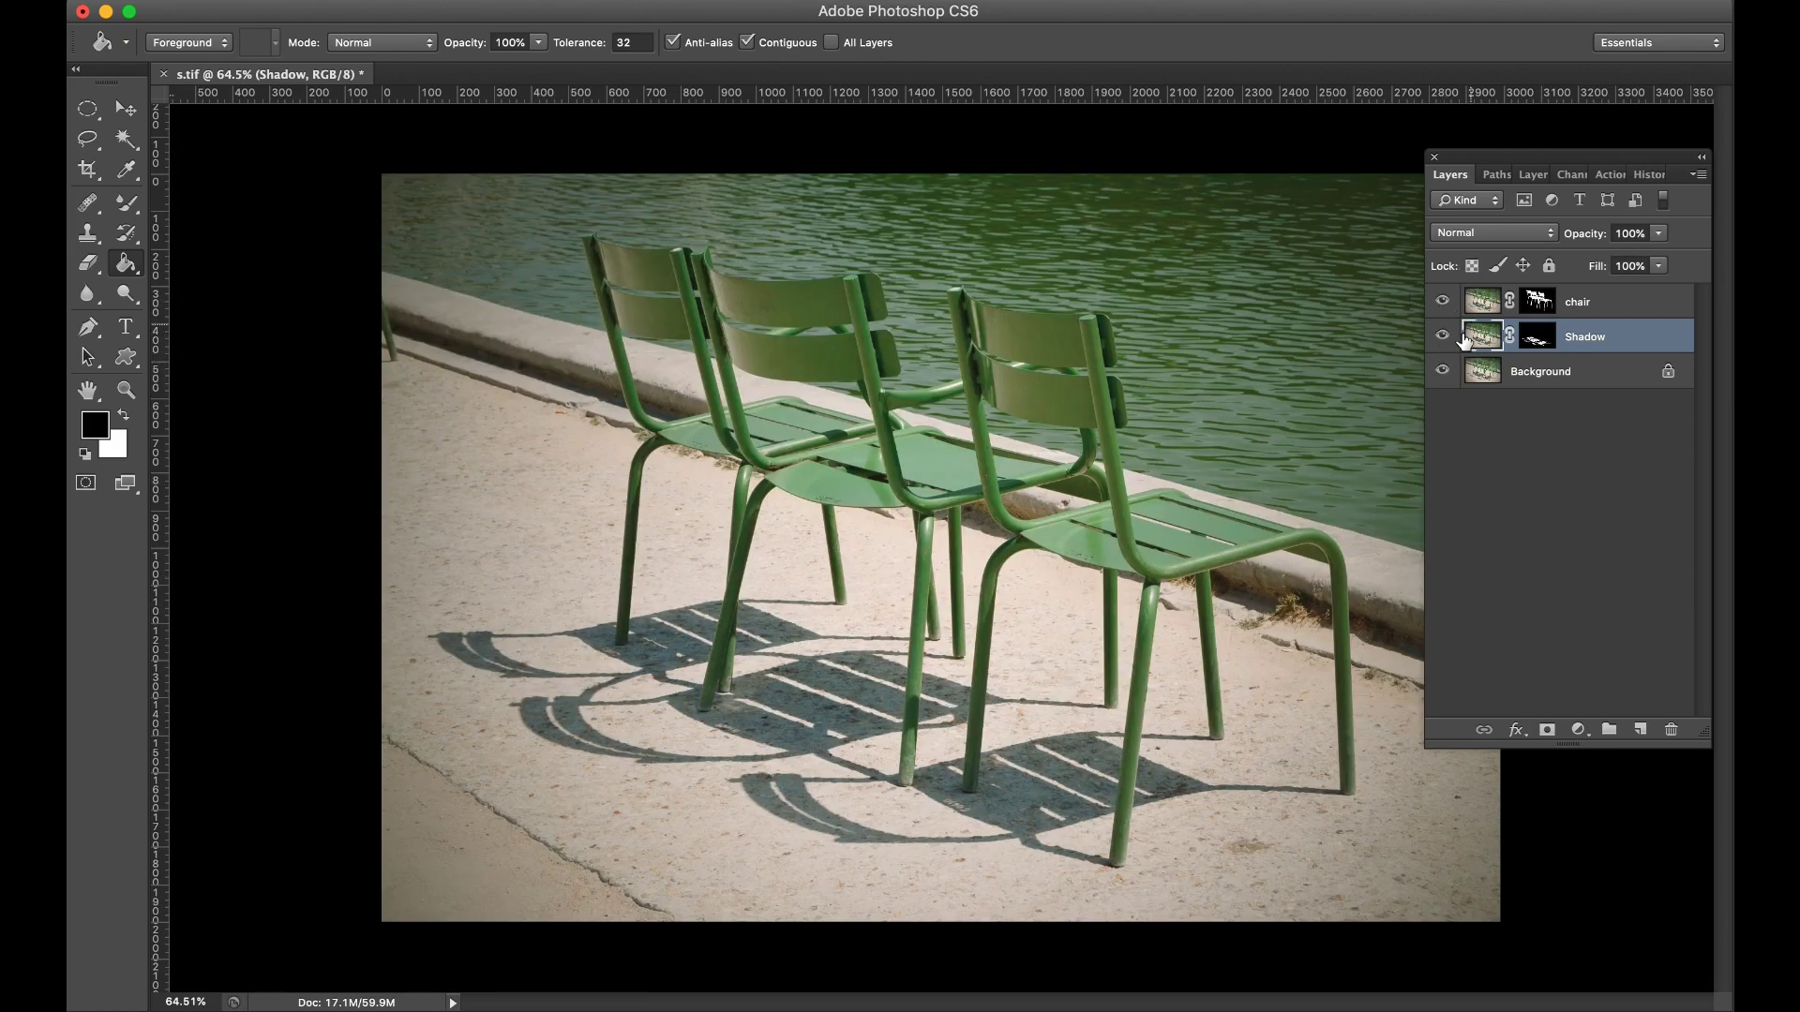
Step: Hide the chair and Background layers so only the Shadow layer remains visible
scroll(1312, 342, "up", 1)
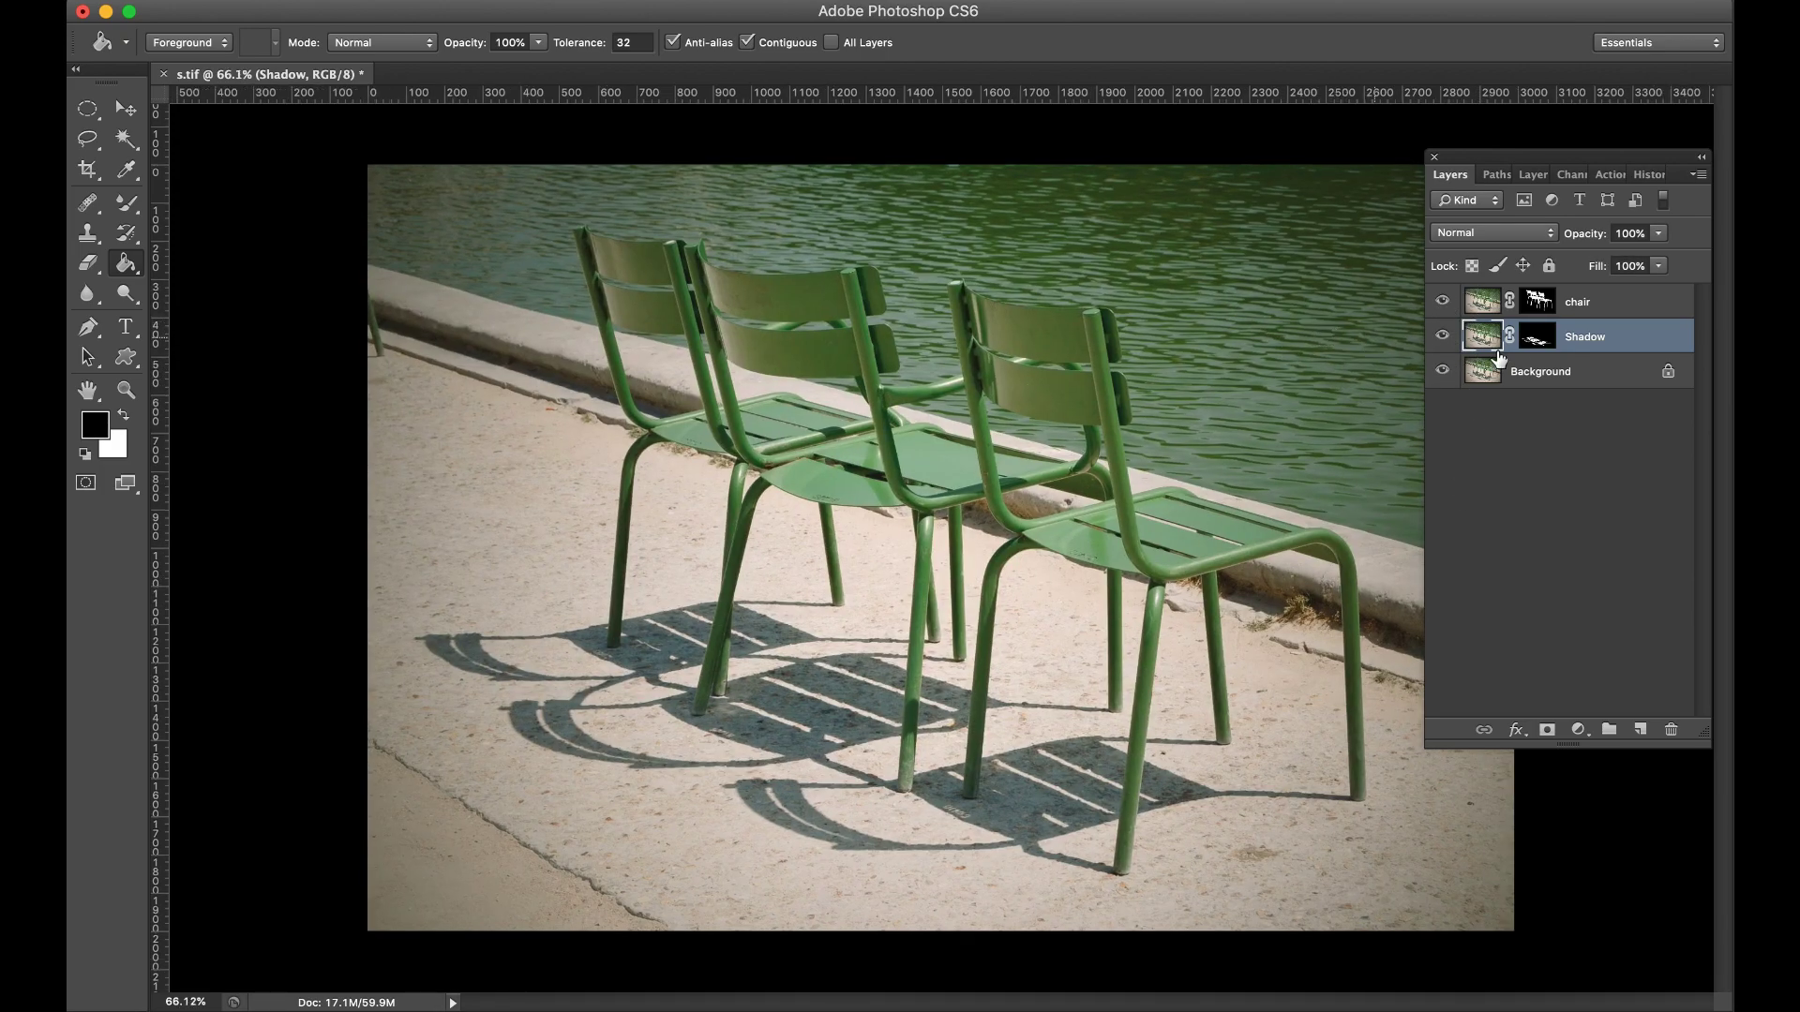
left_click(1442, 302)
left_click(1442, 371)
Step: Zoom in on the front chair's shadow to inspect its slat stripes
scroll(1137, 656, "up", 3)
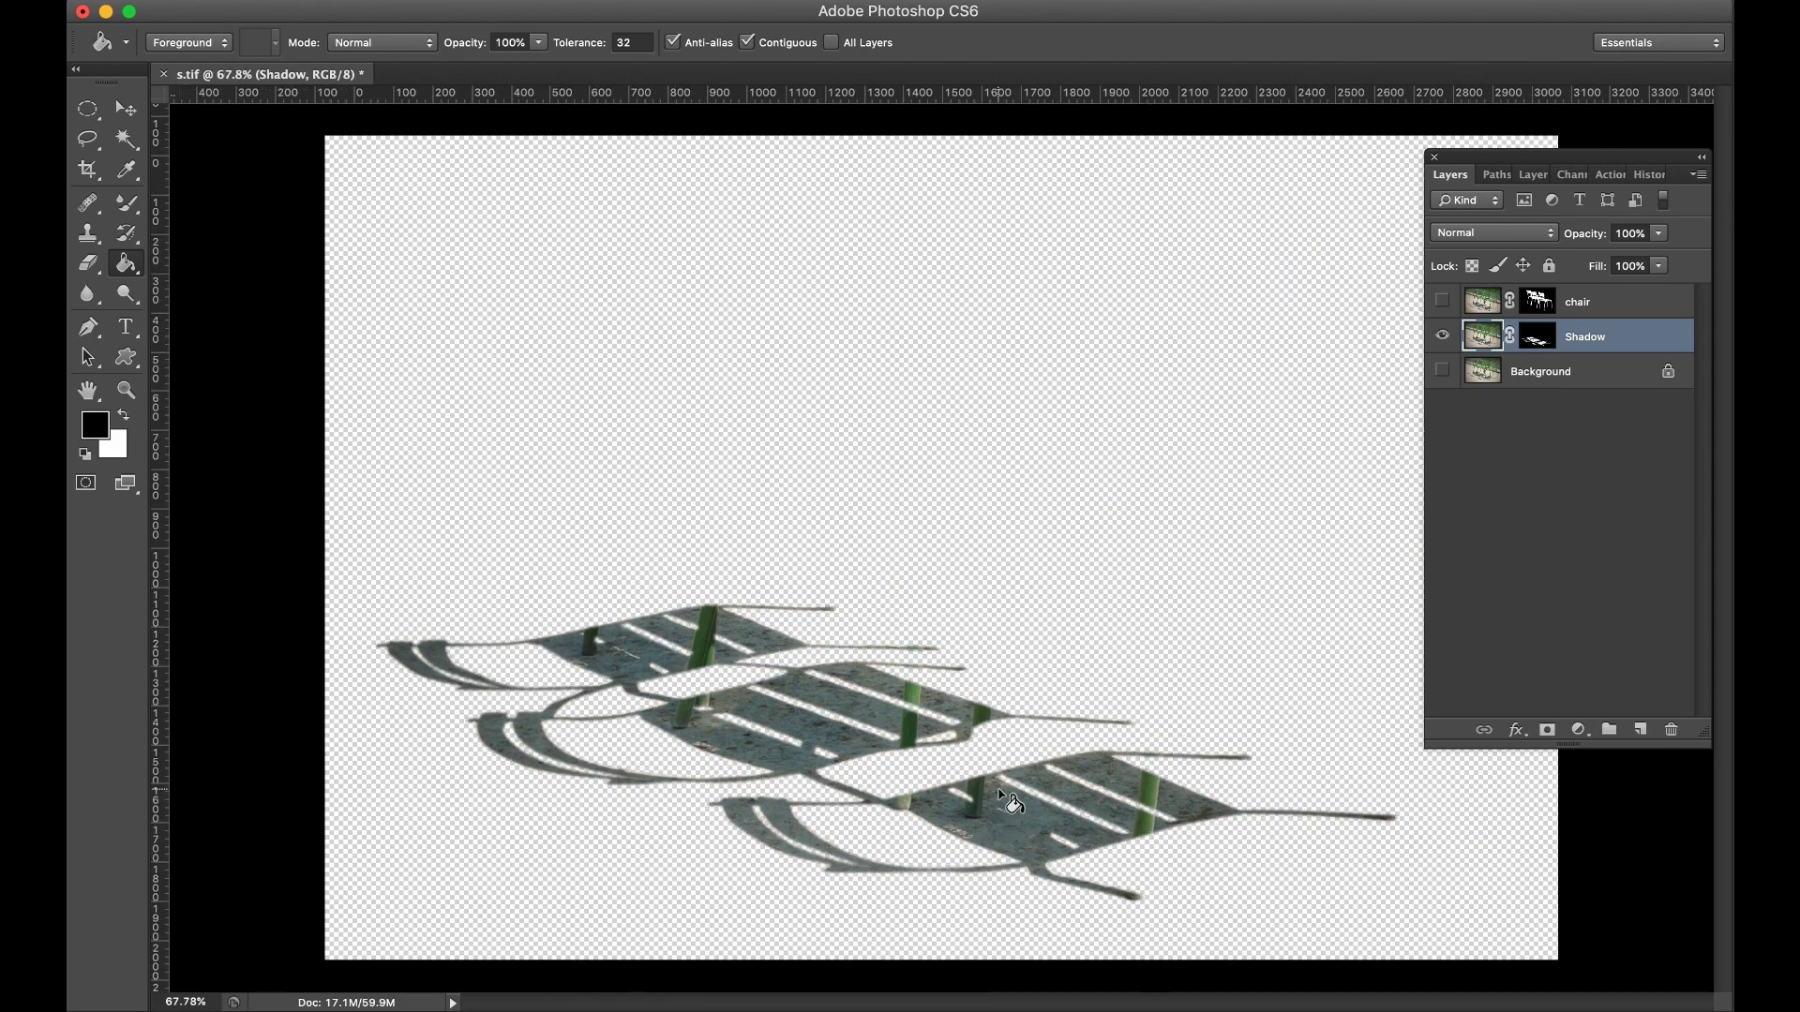
left_click_drag(1142, 773, 963, 724)
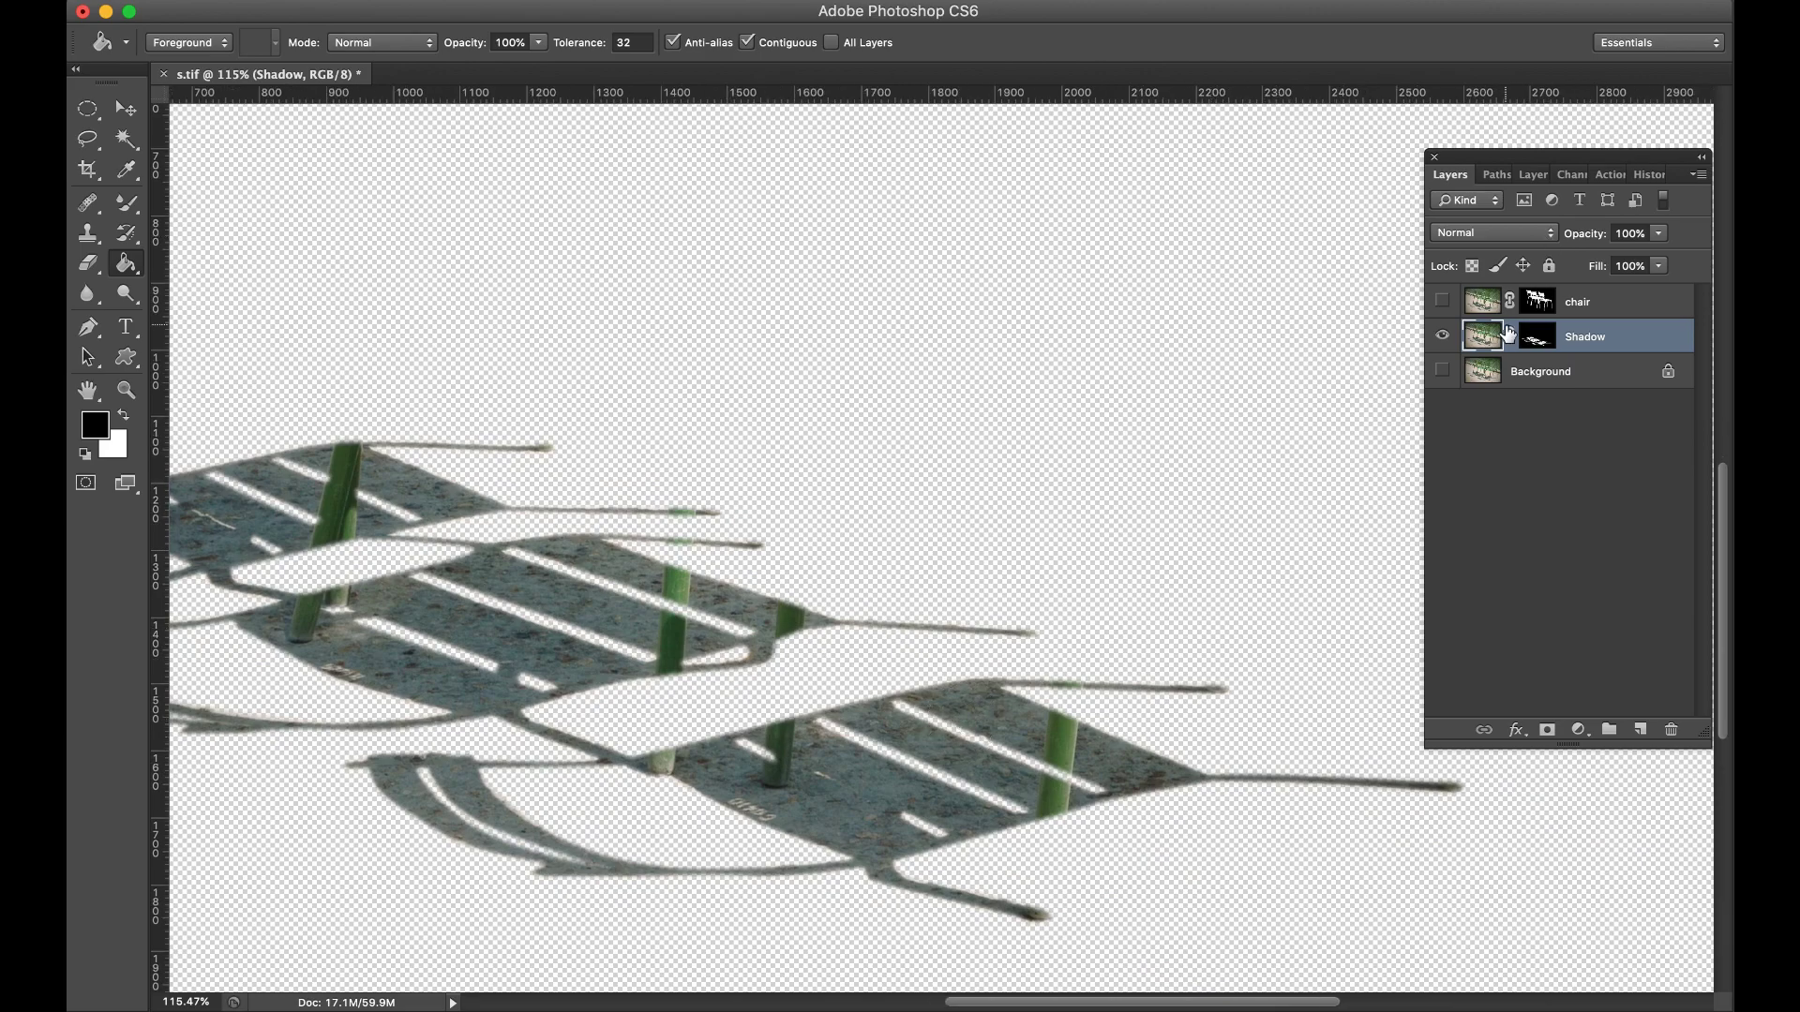
scroll(856, 803, "up", 5)
left_click_drag(856, 804, 1084, 579)
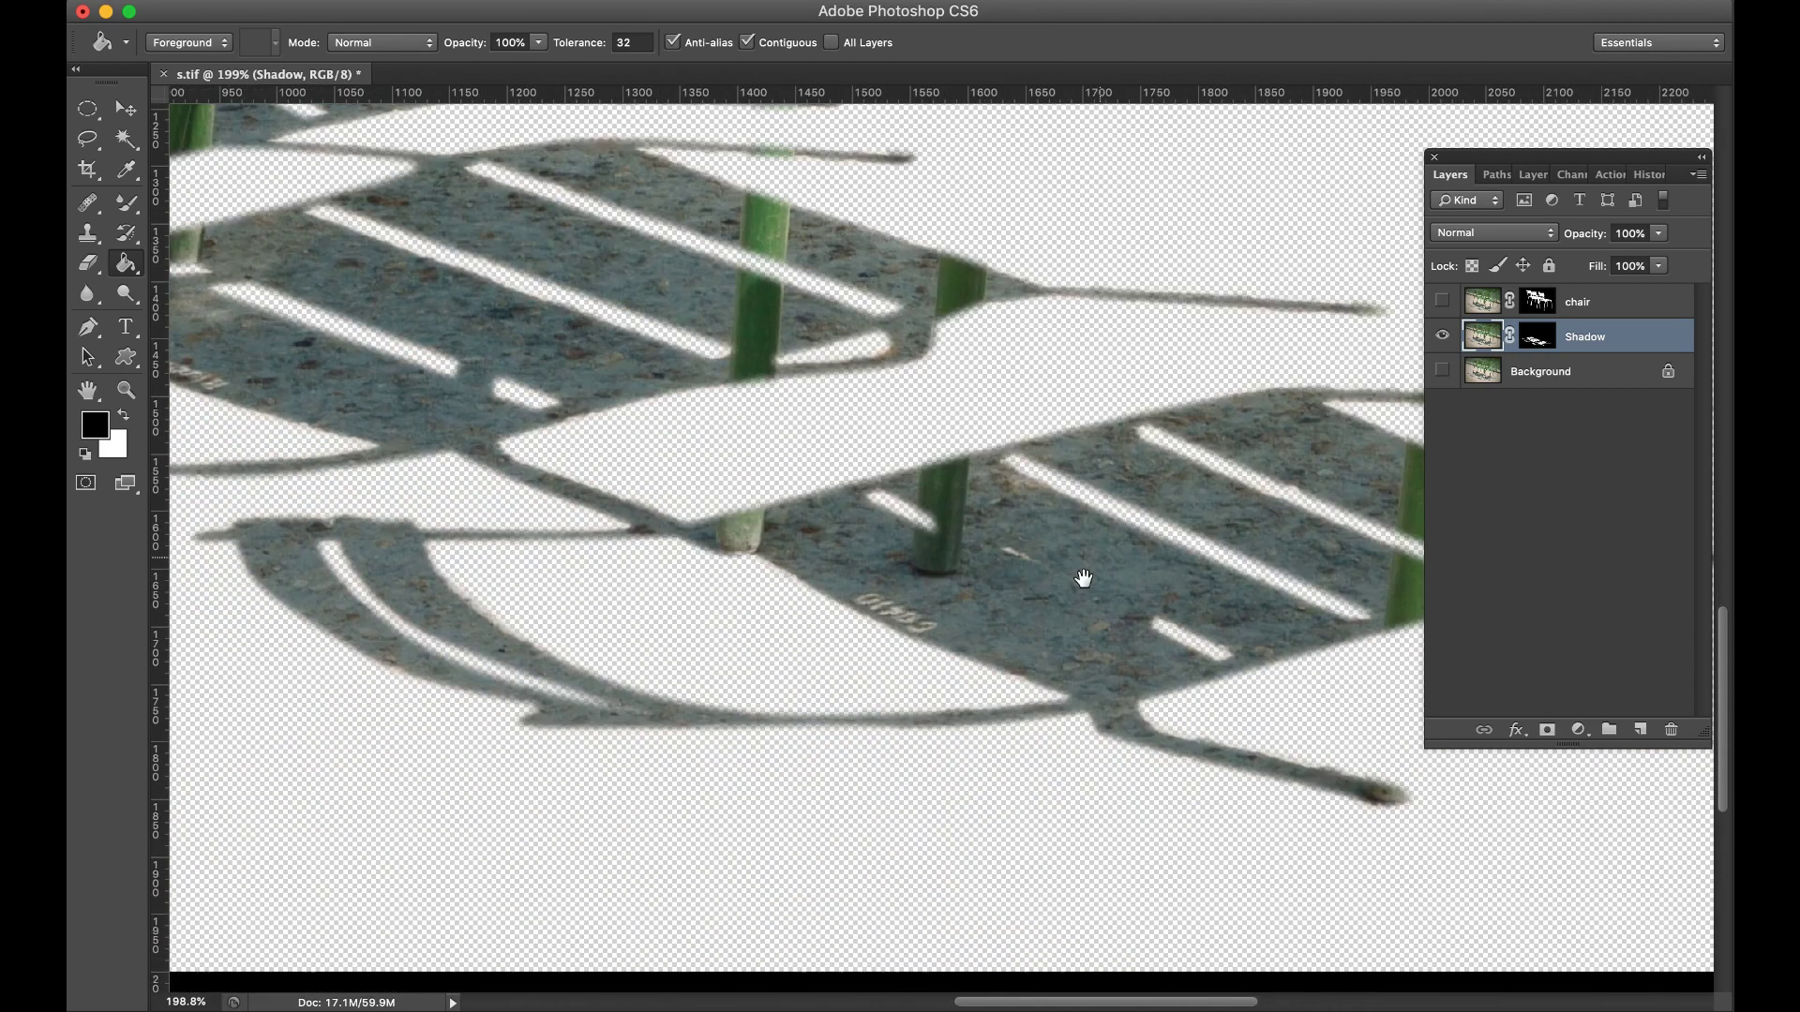
scroll(1083, 578, "up", 2)
left_click_drag(1197, 575, 812, 595)
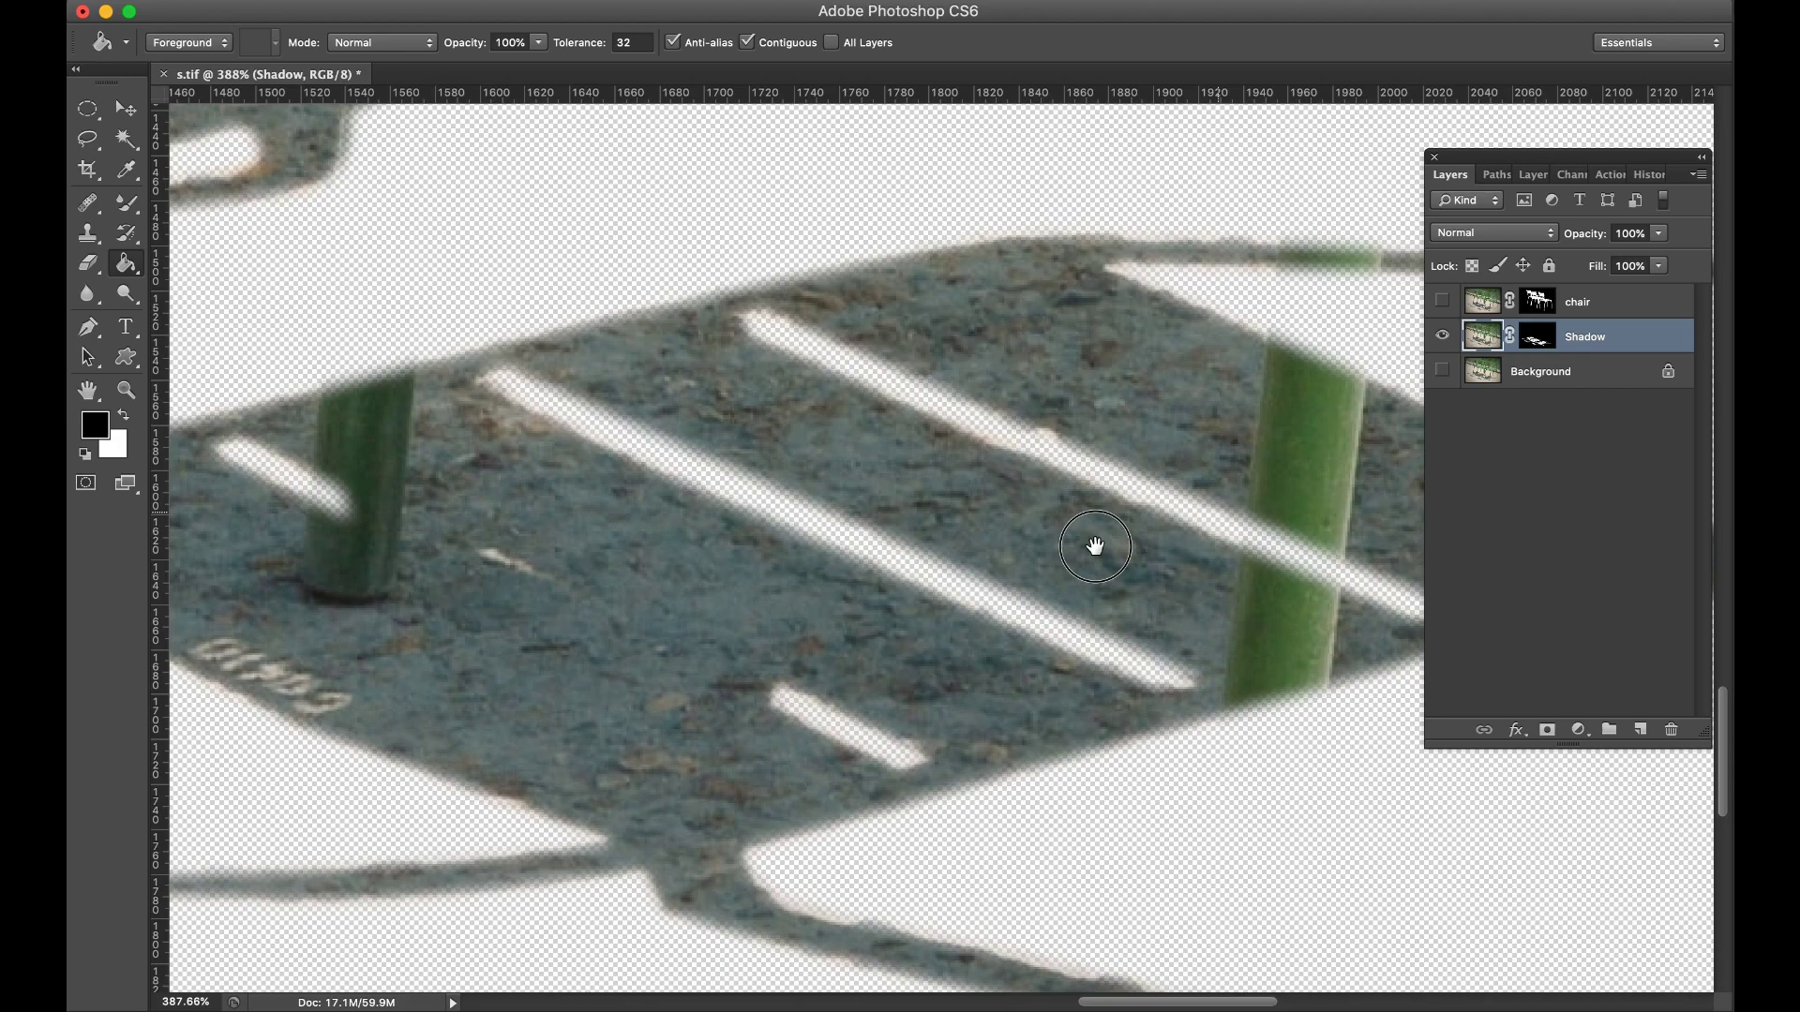
scroll(1093, 543, "up", 2)
scroll(1154, 548, "down", 5)
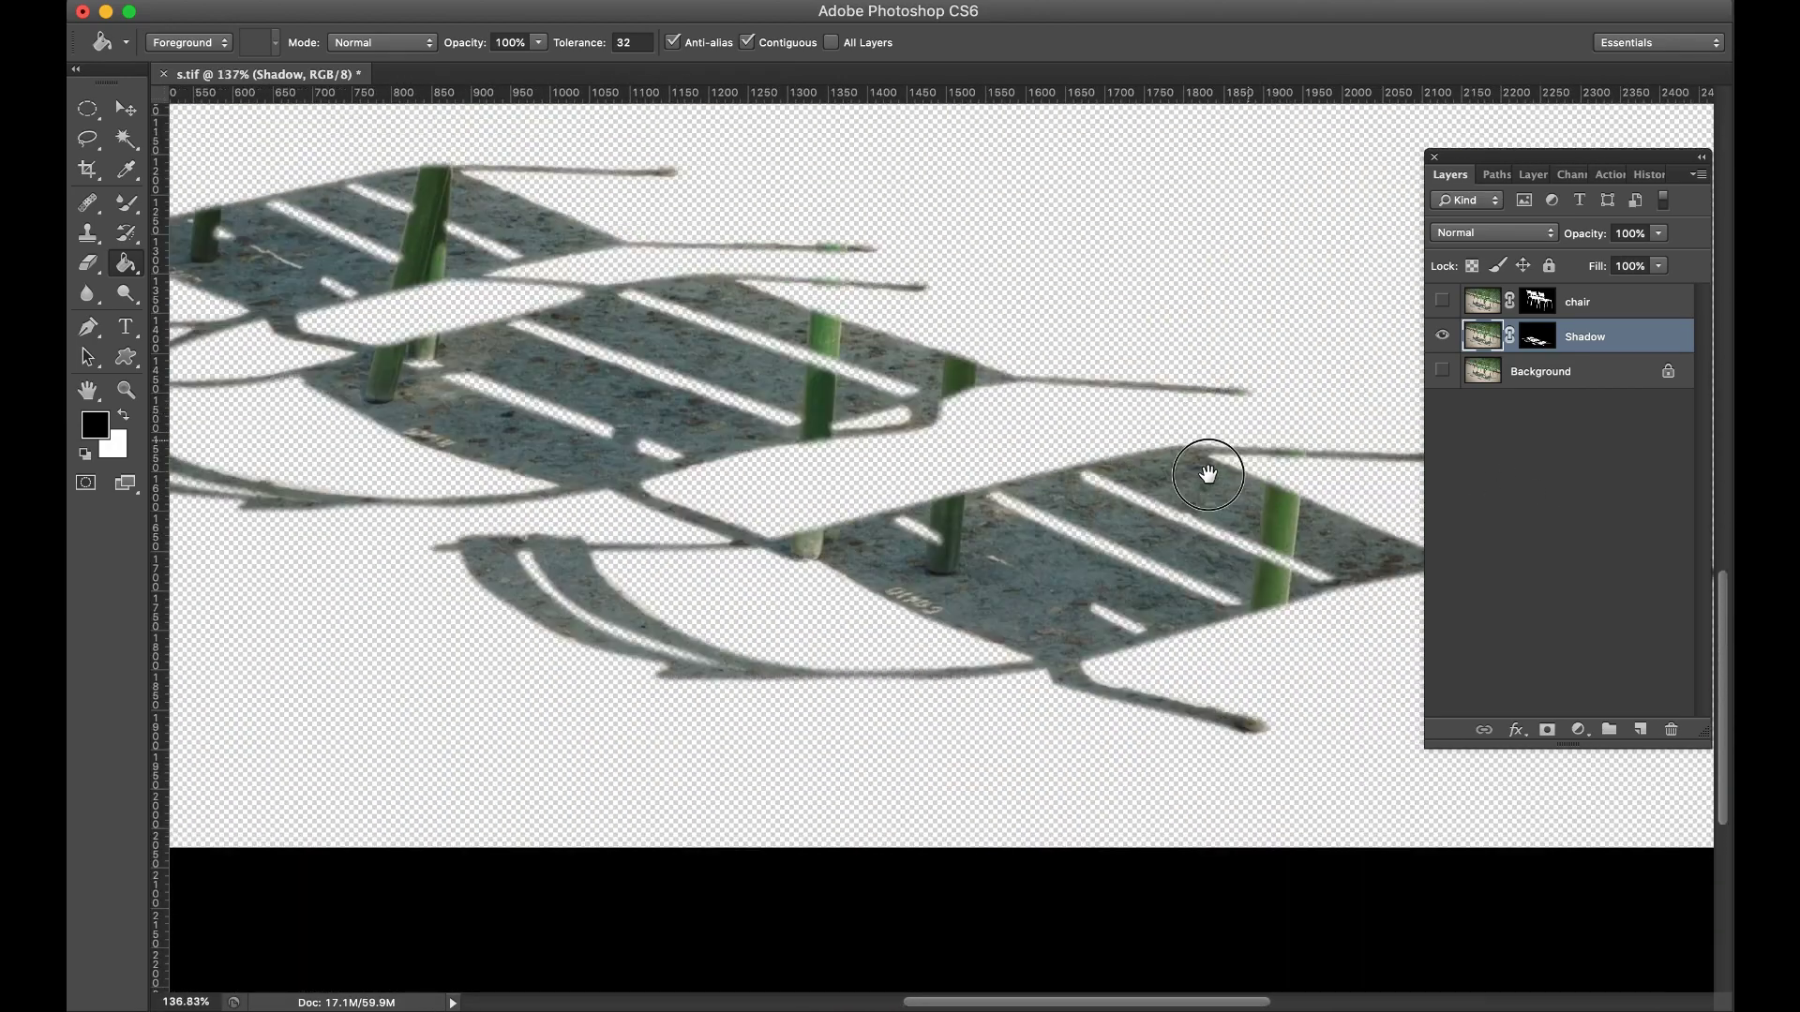
left_click_drag(1207, 474, 1130, 489)
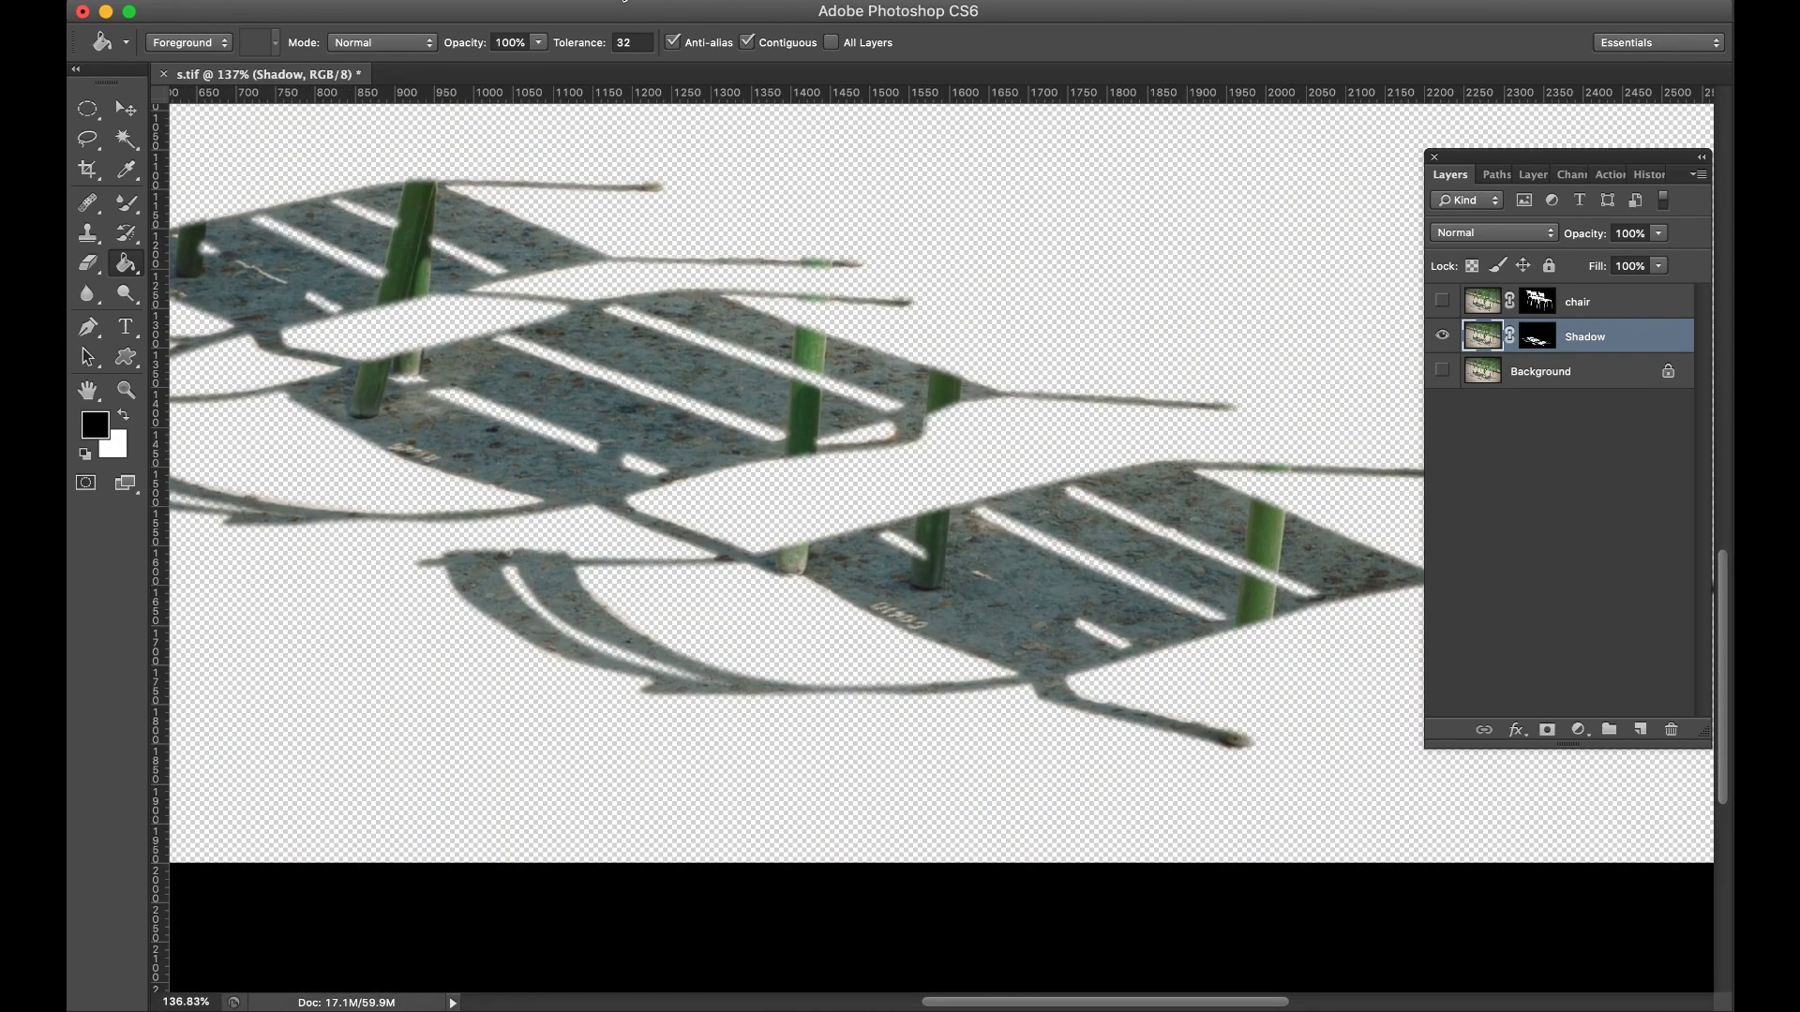
Step: Apply Noise > Dust & Scratches at Radius 14, Threshold 0 to the Shadow layer, then fit the image on screen
left_click(624, 2)
mouse_move(641, 353)
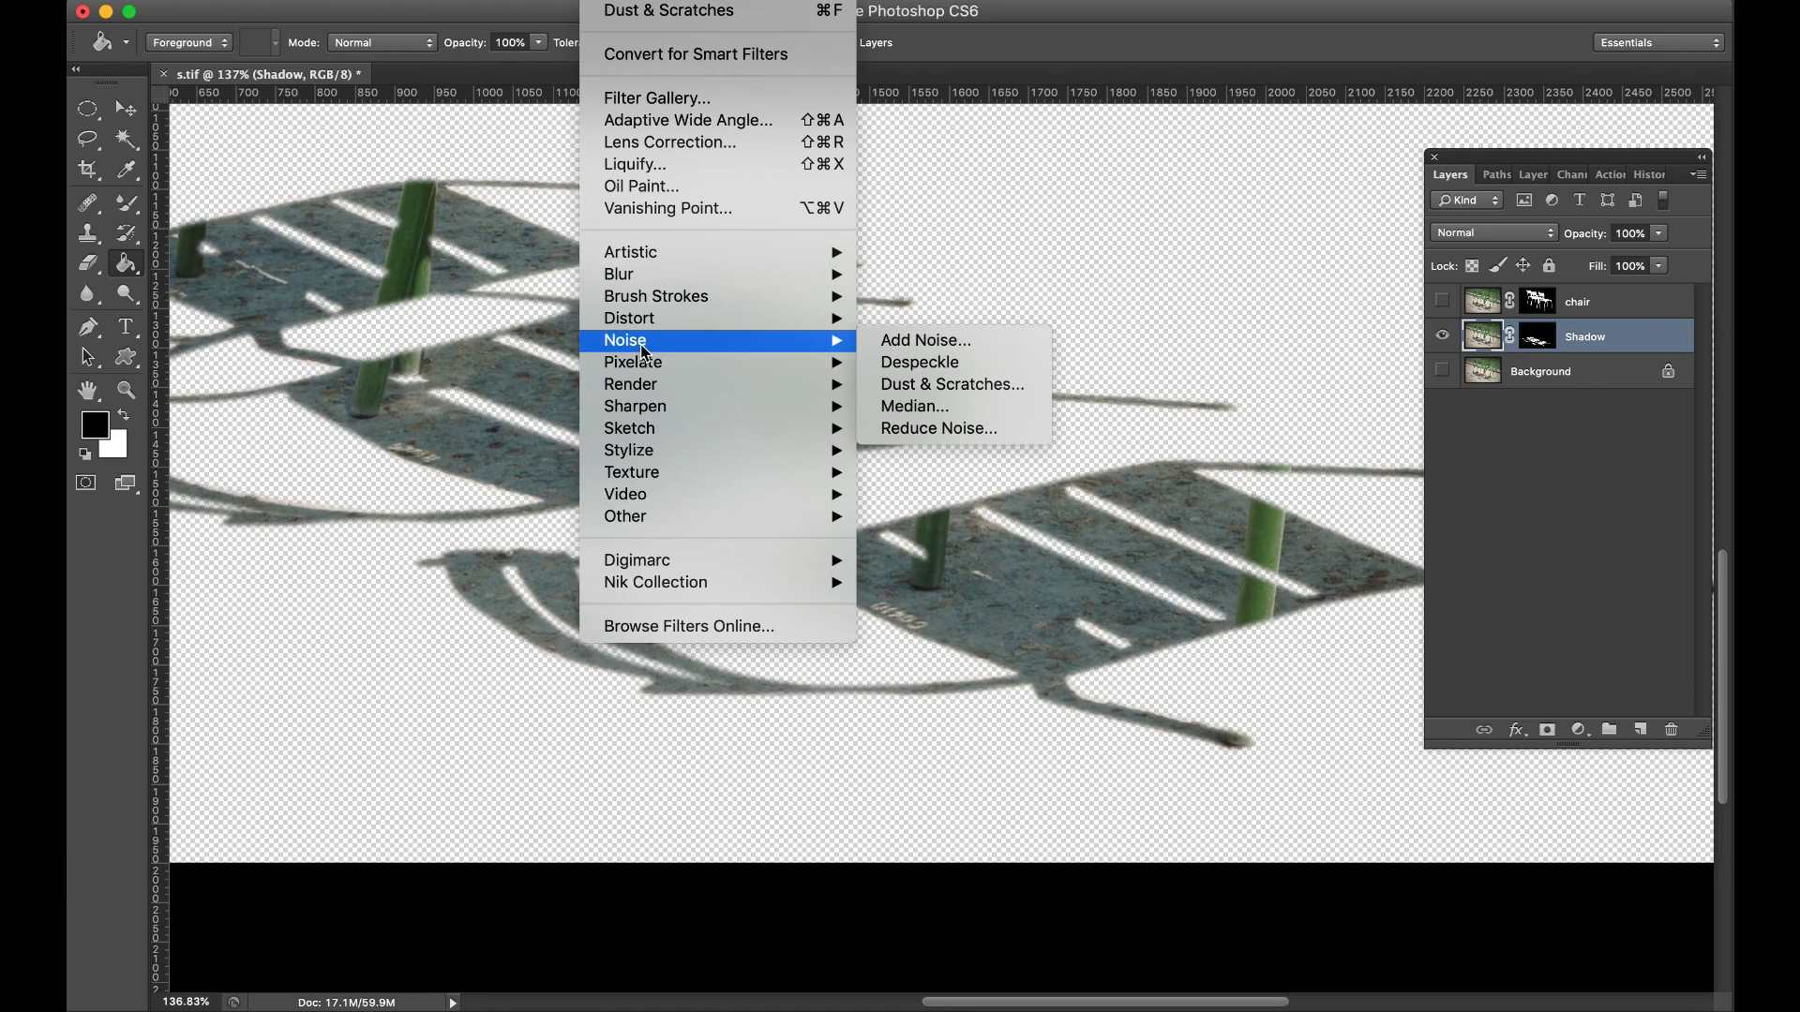
left_click(942, 385)
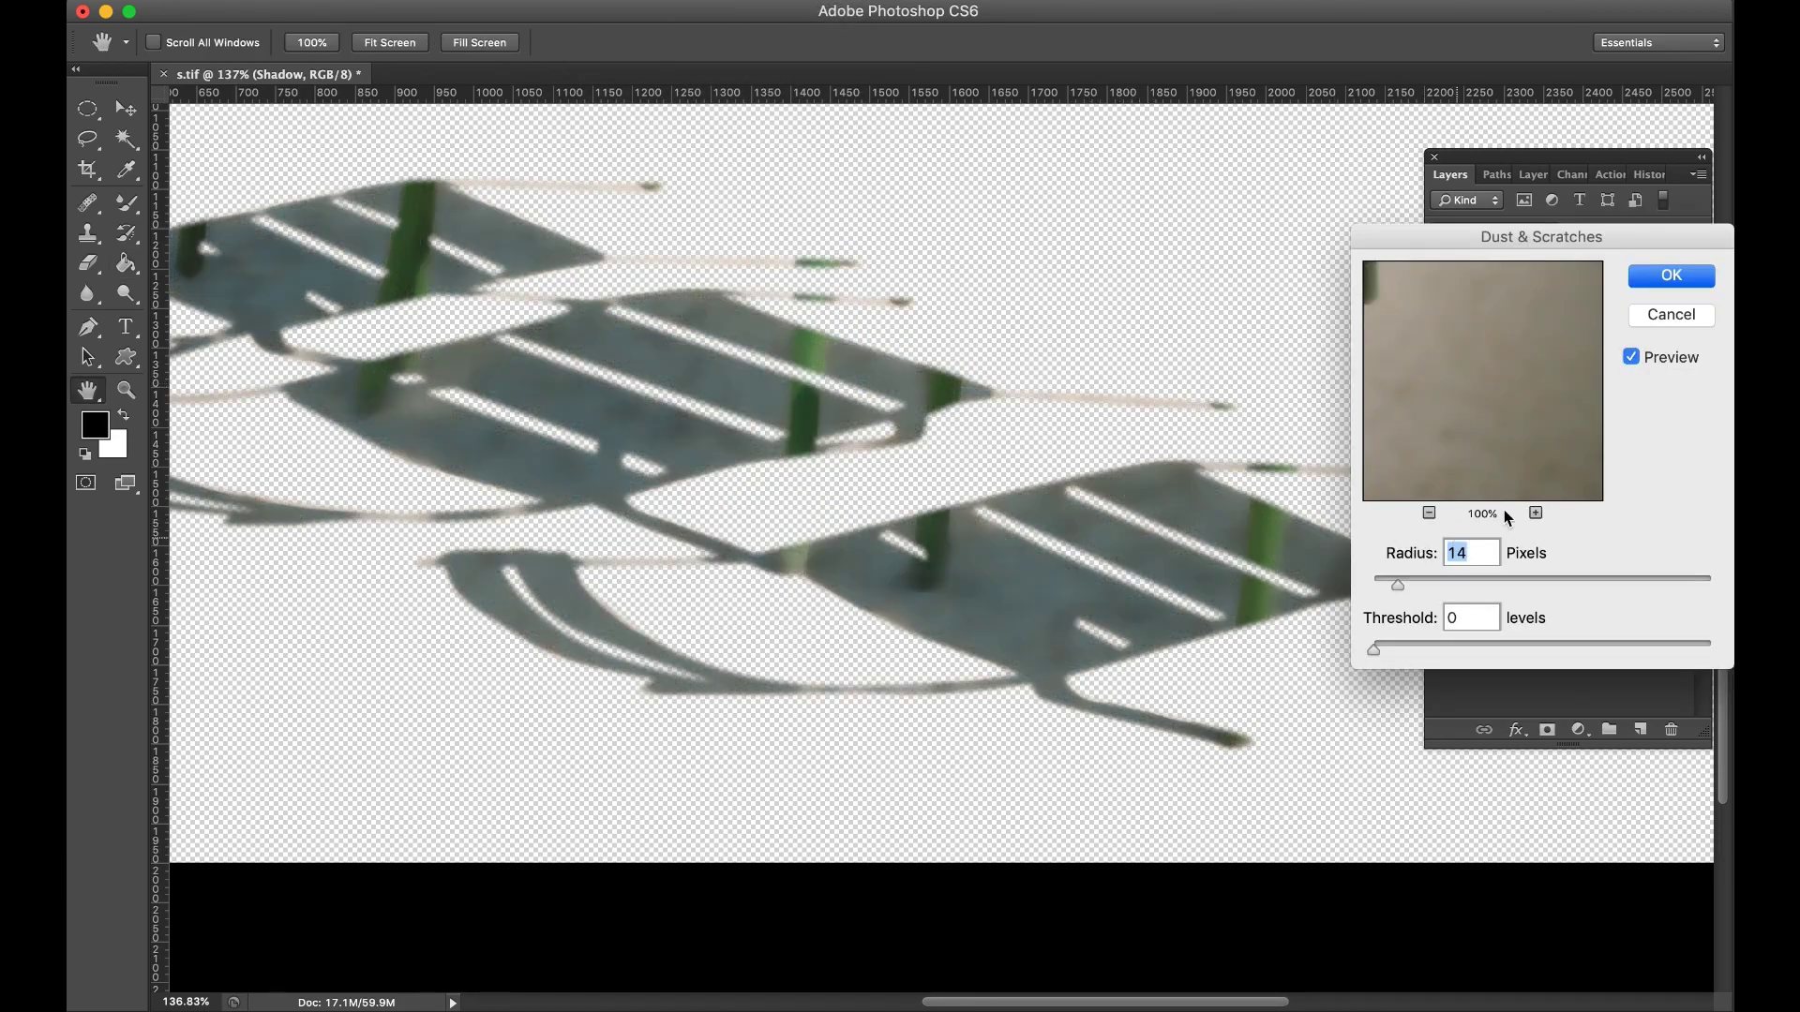
left_click(1672, 276)
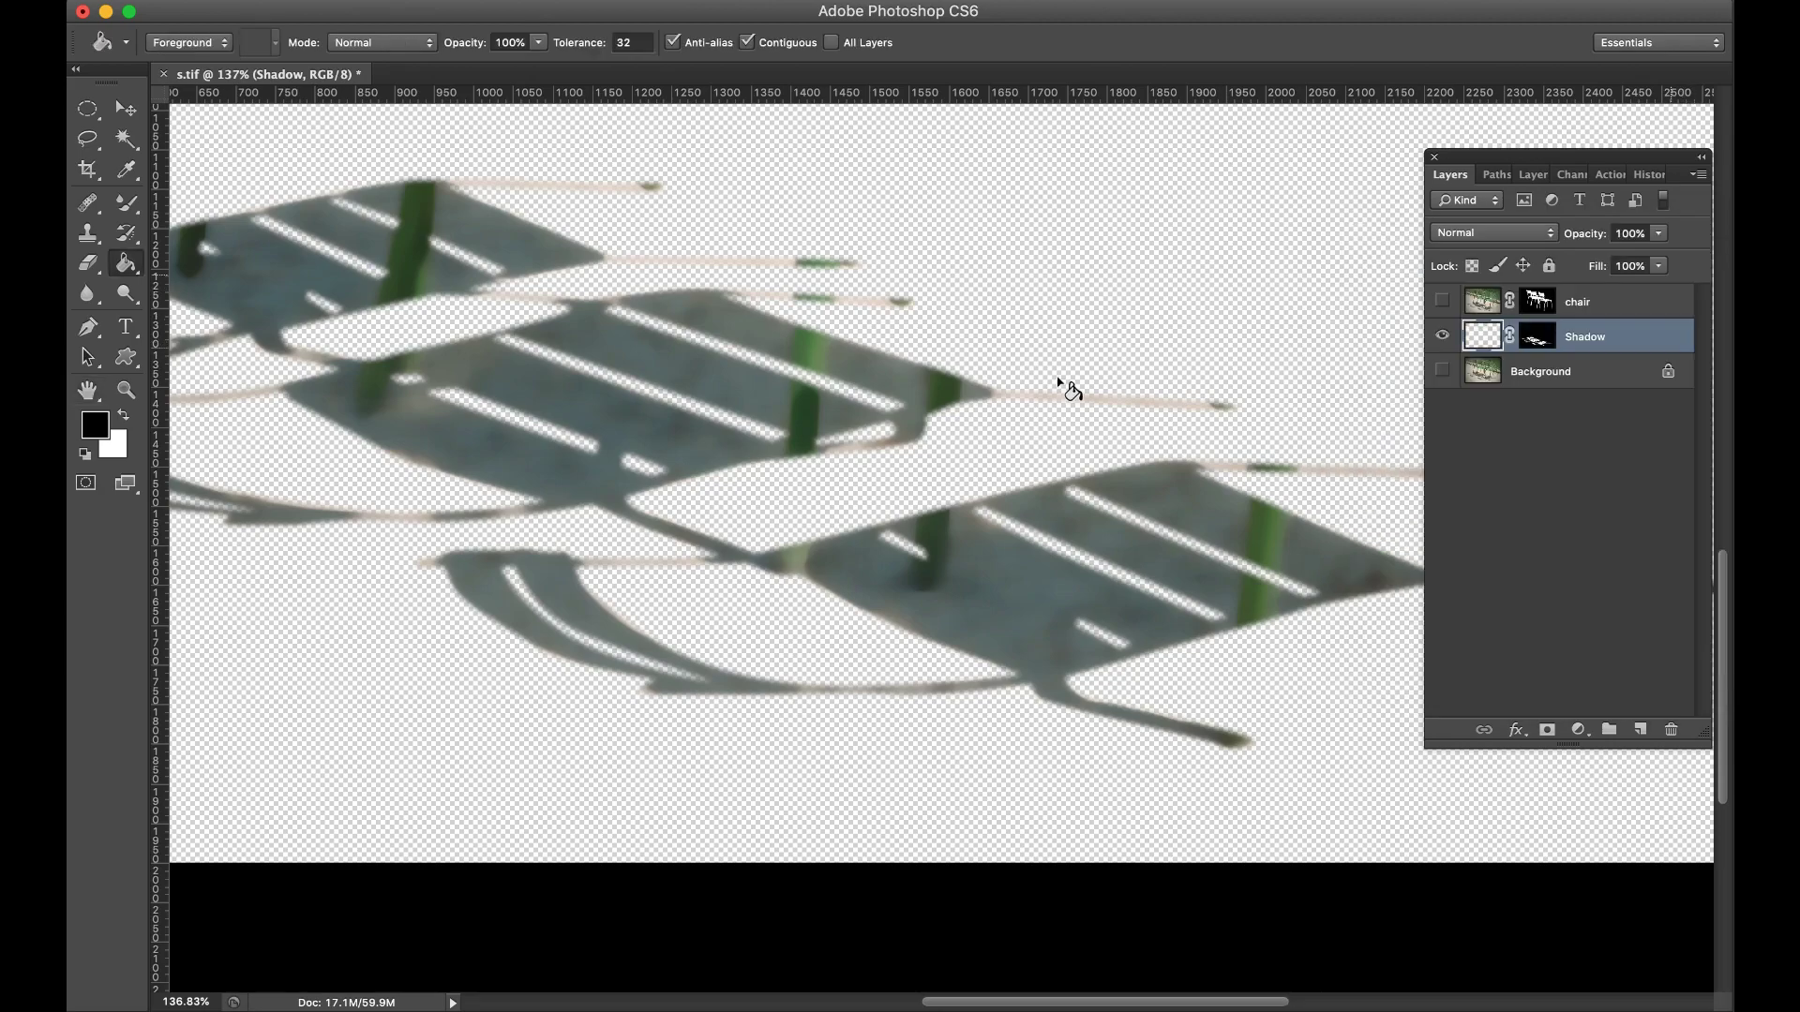
key("super+minus")
scroll(1359, 415, "up", 1)
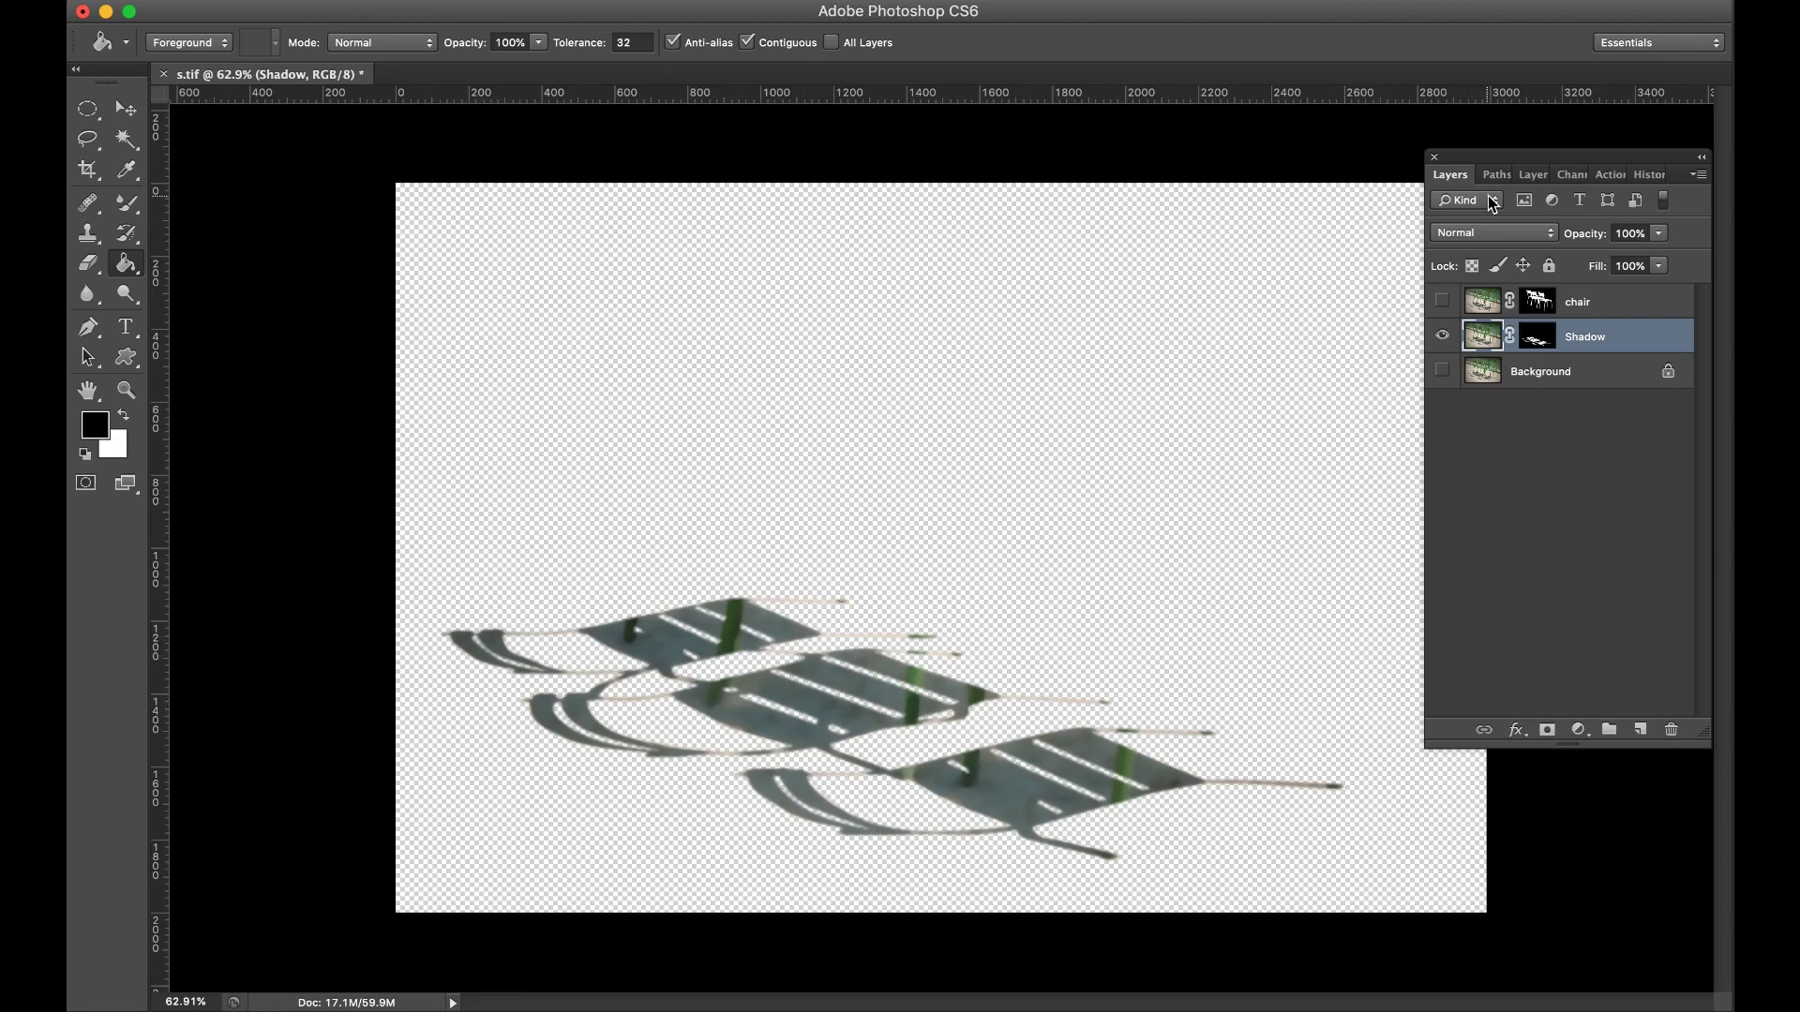
Step: Load the Shadow Mask channel as a selection from the Channels panel
left_click(1570, 175)
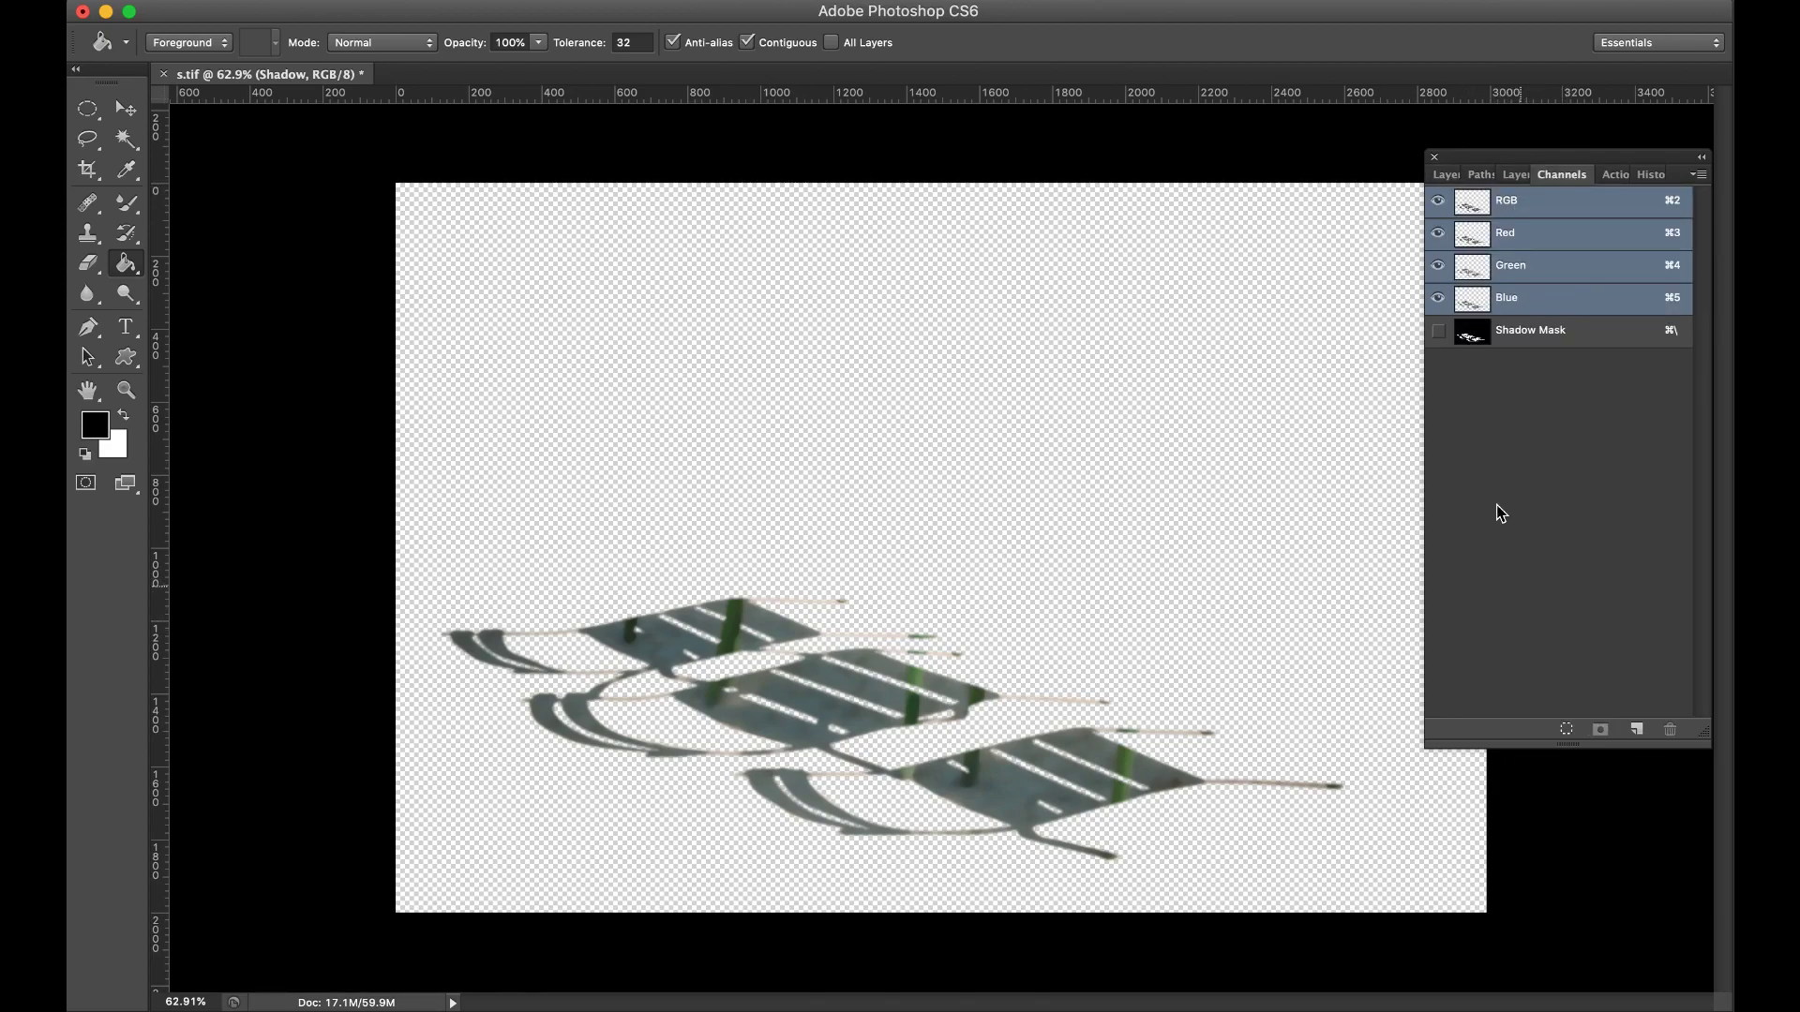
left_click(1444, 174)
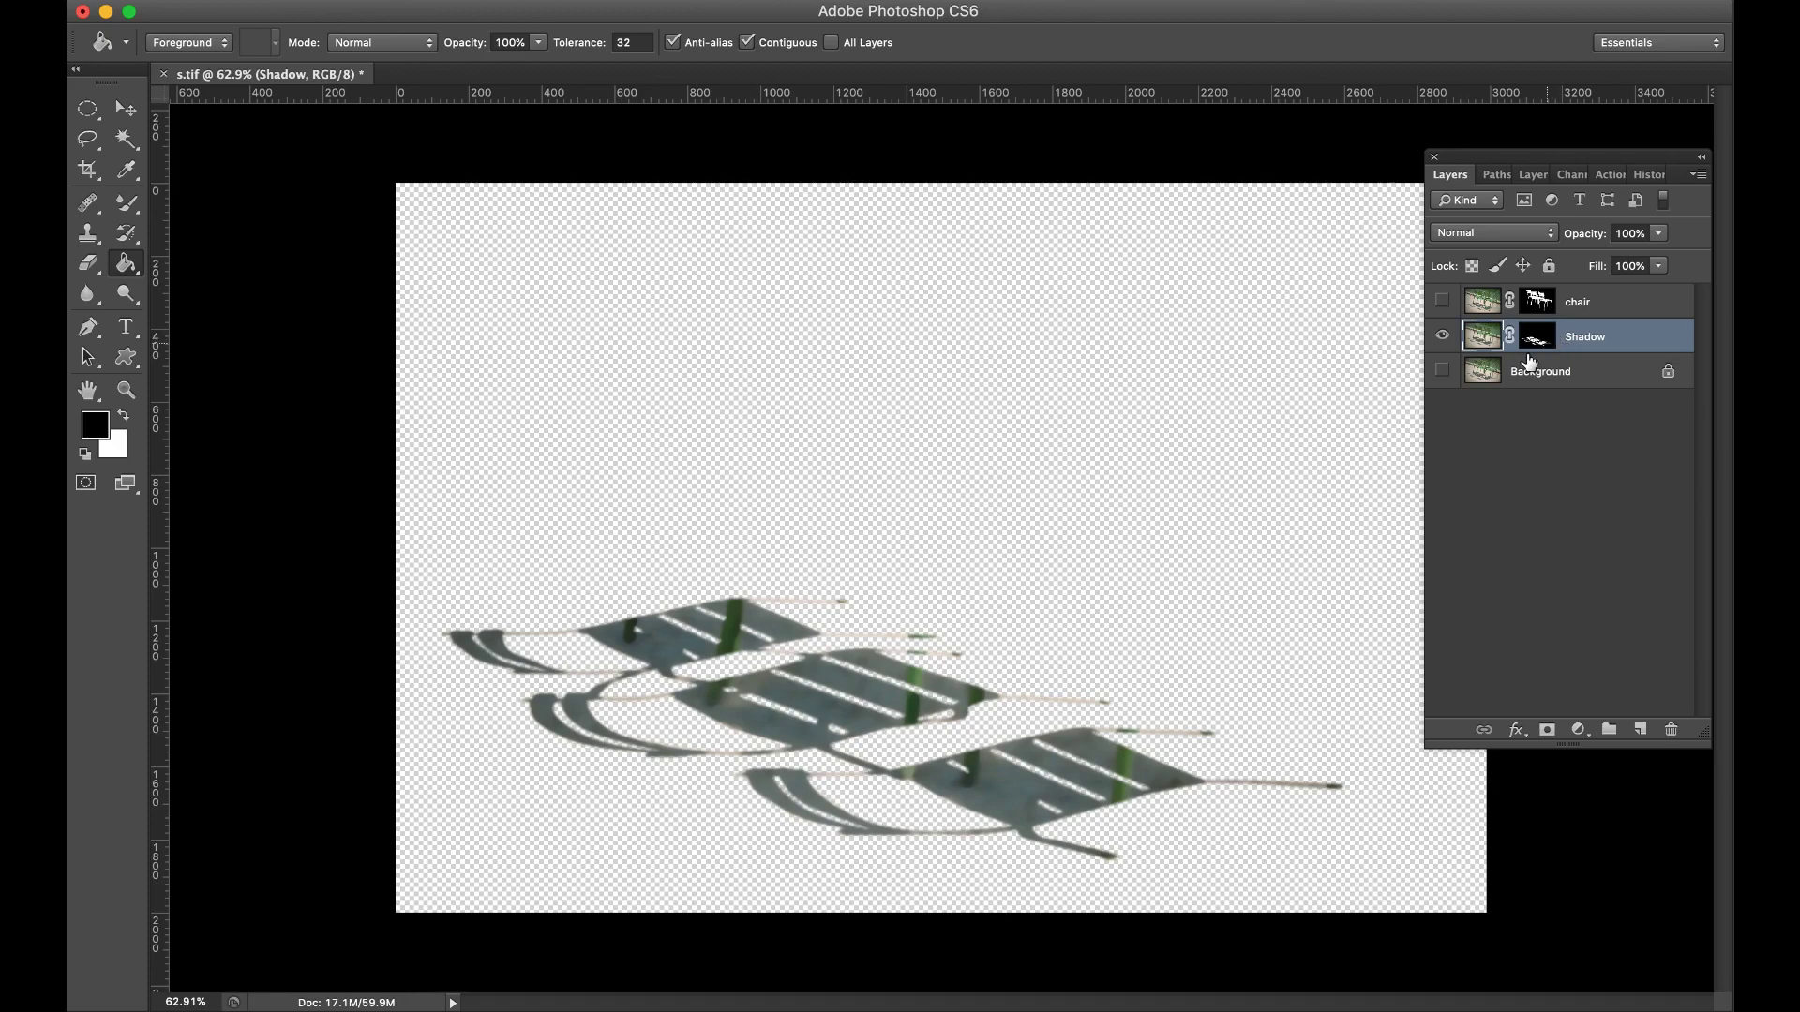
left_click(1563, 177)
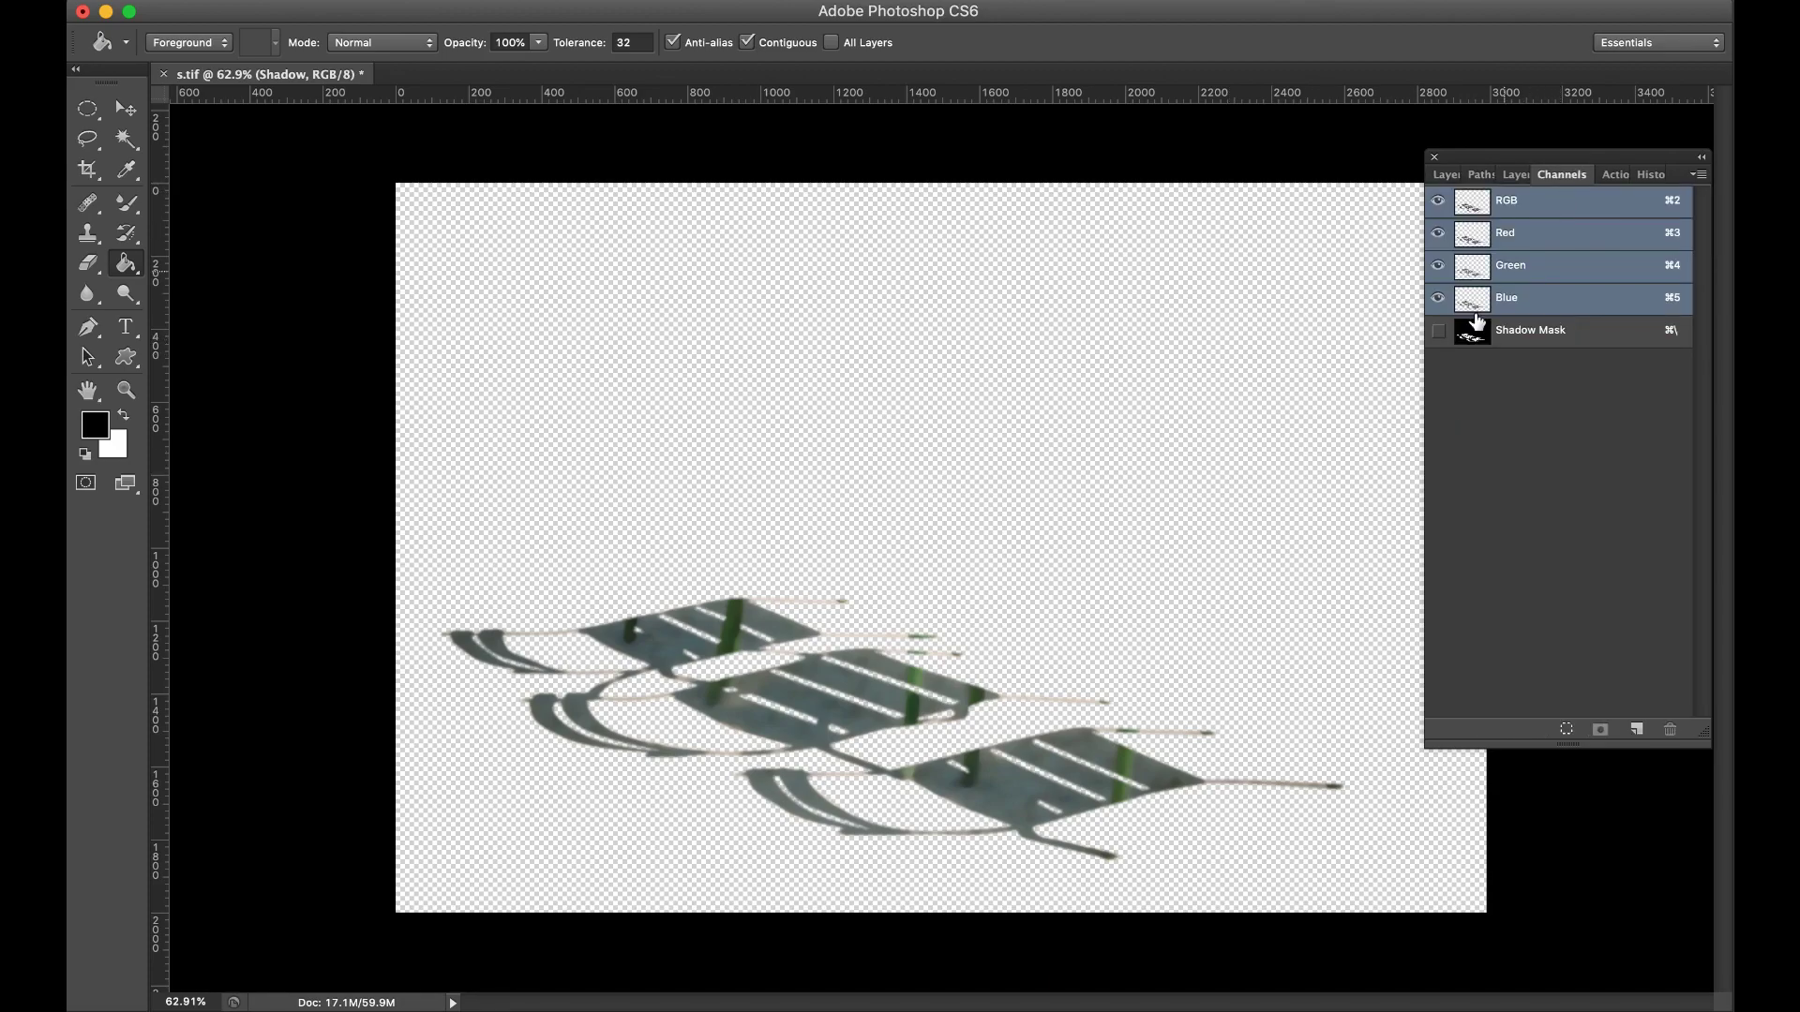
left_click(1566, 730)
scroll(874, 677, "up", 2)
scroll(873, 676, "up", 2)
Step: Invert the selection to everything outside the shadow and add a new empty layer above Shadow
key("m")
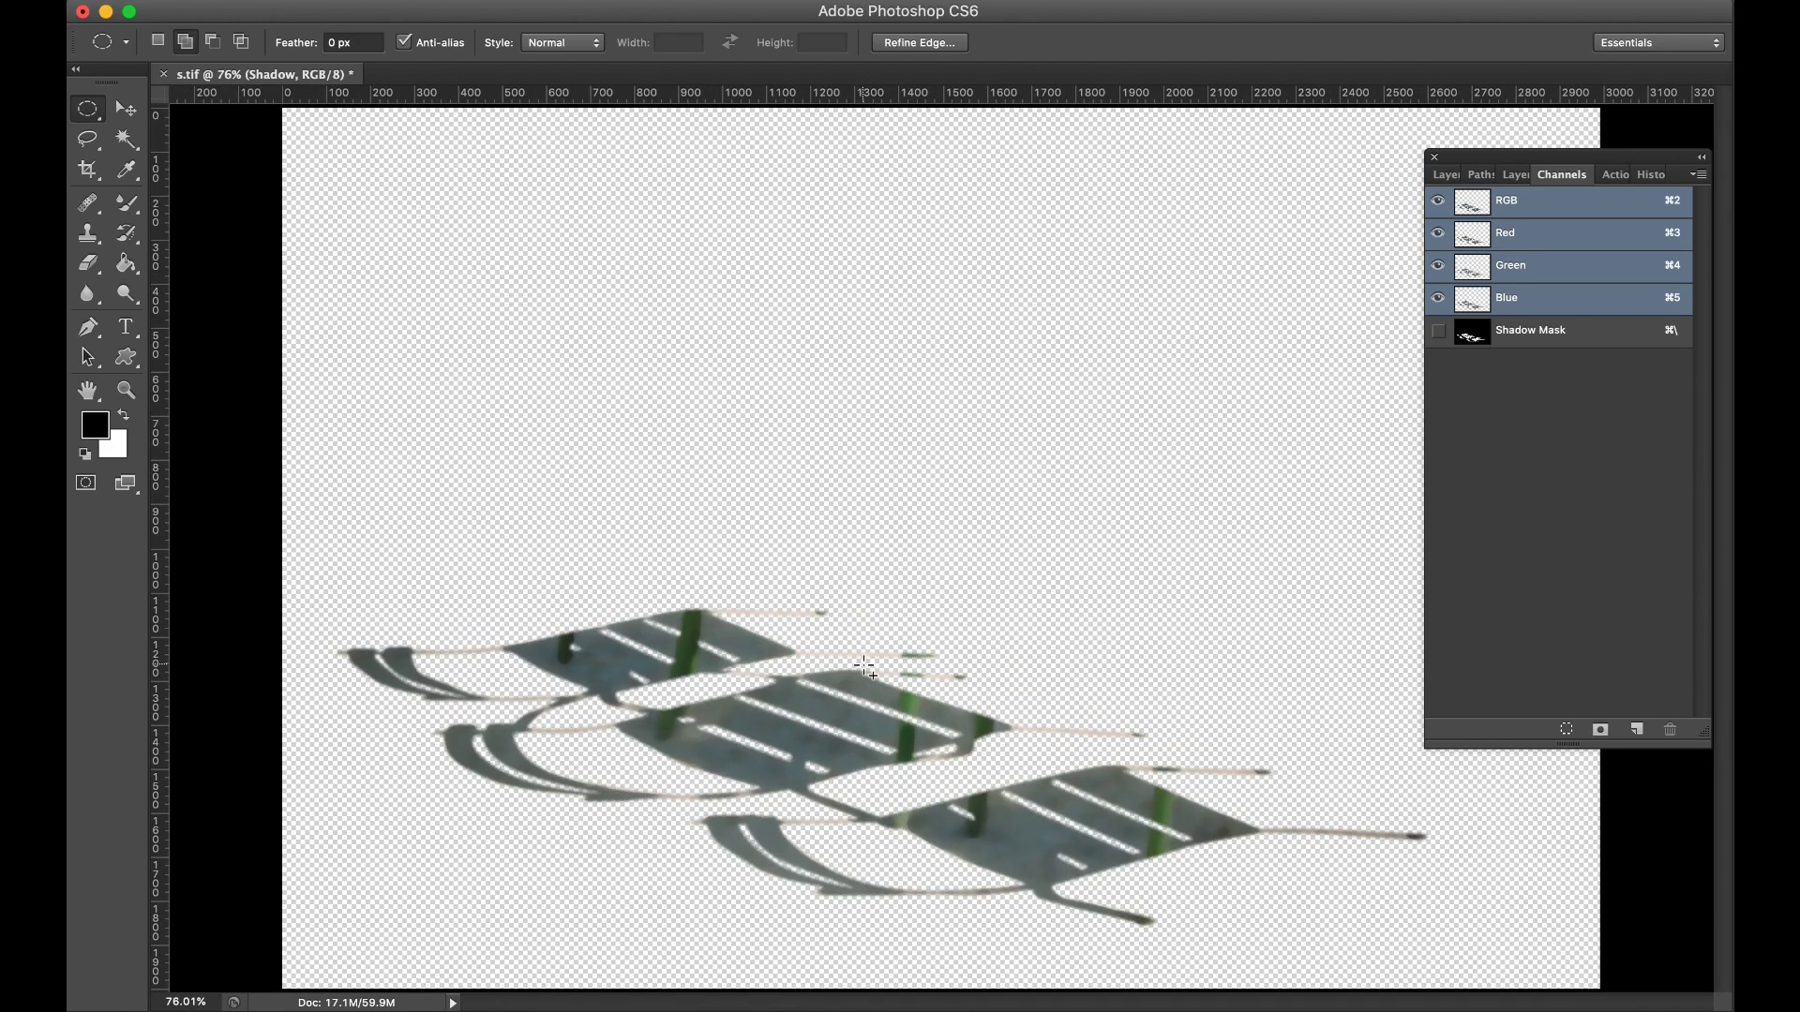
right_click(865, 559)
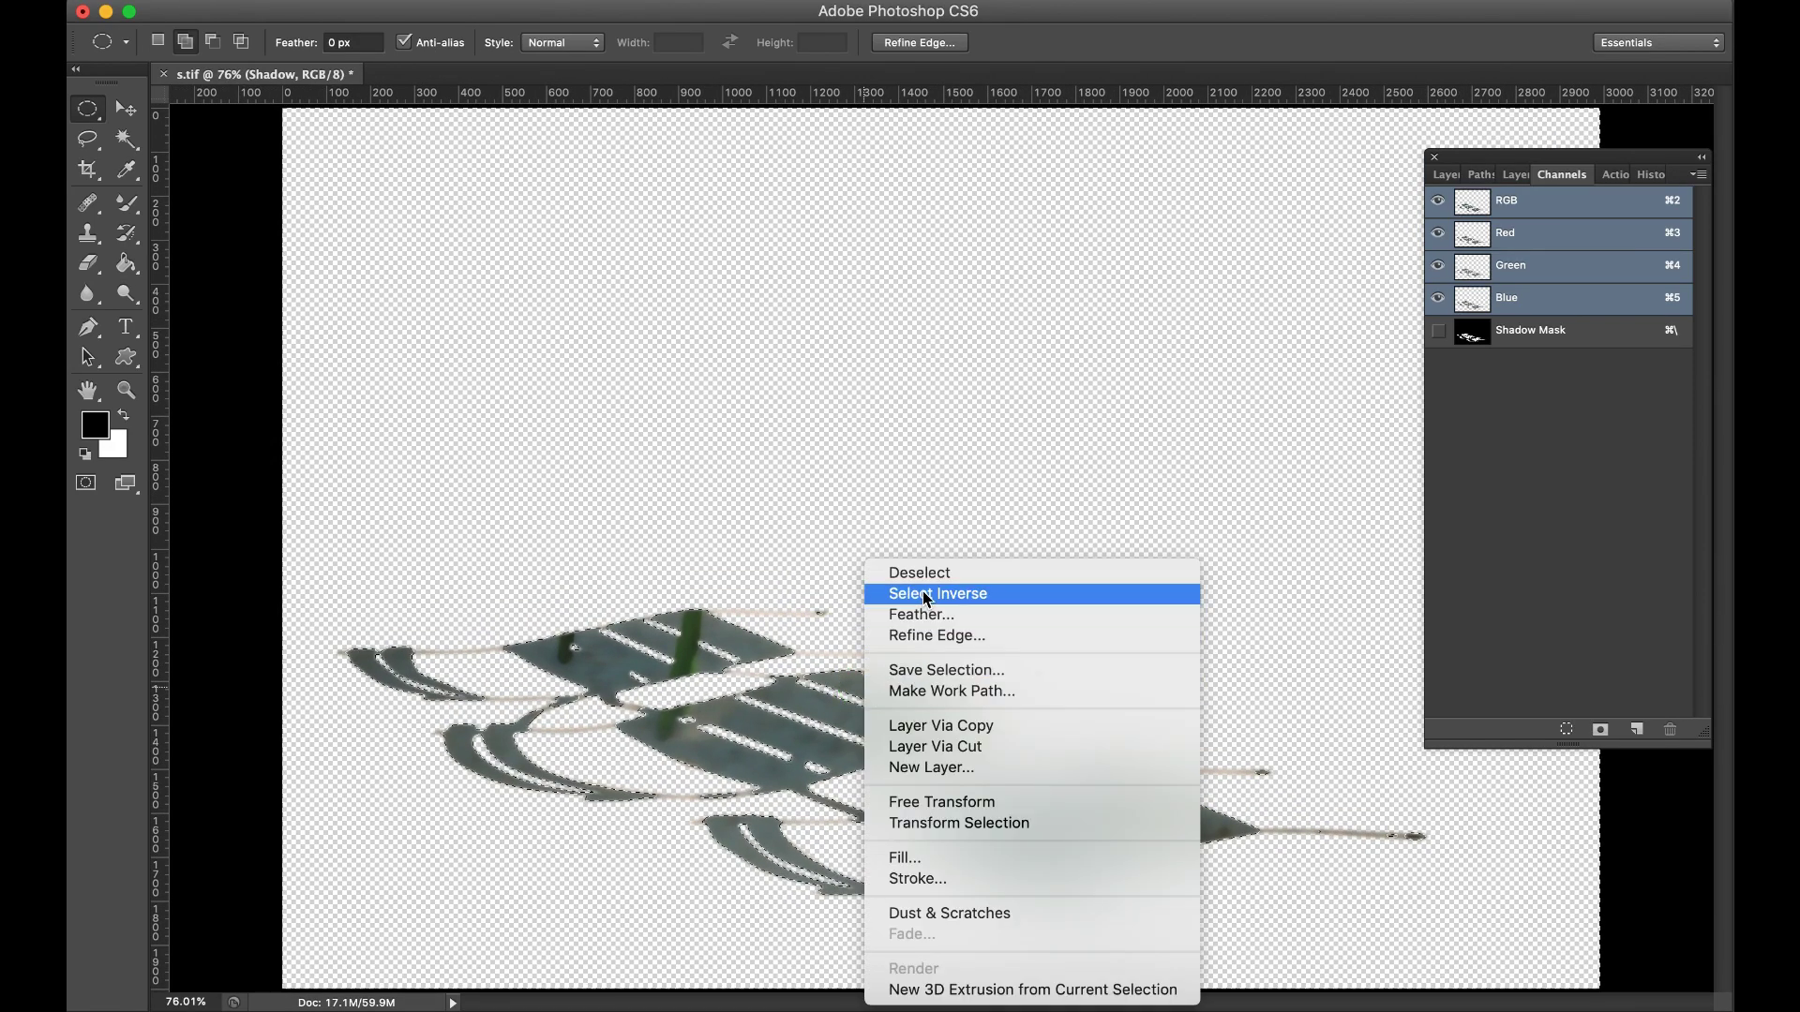
left_click(907, 594)
left_click(1446, 175)
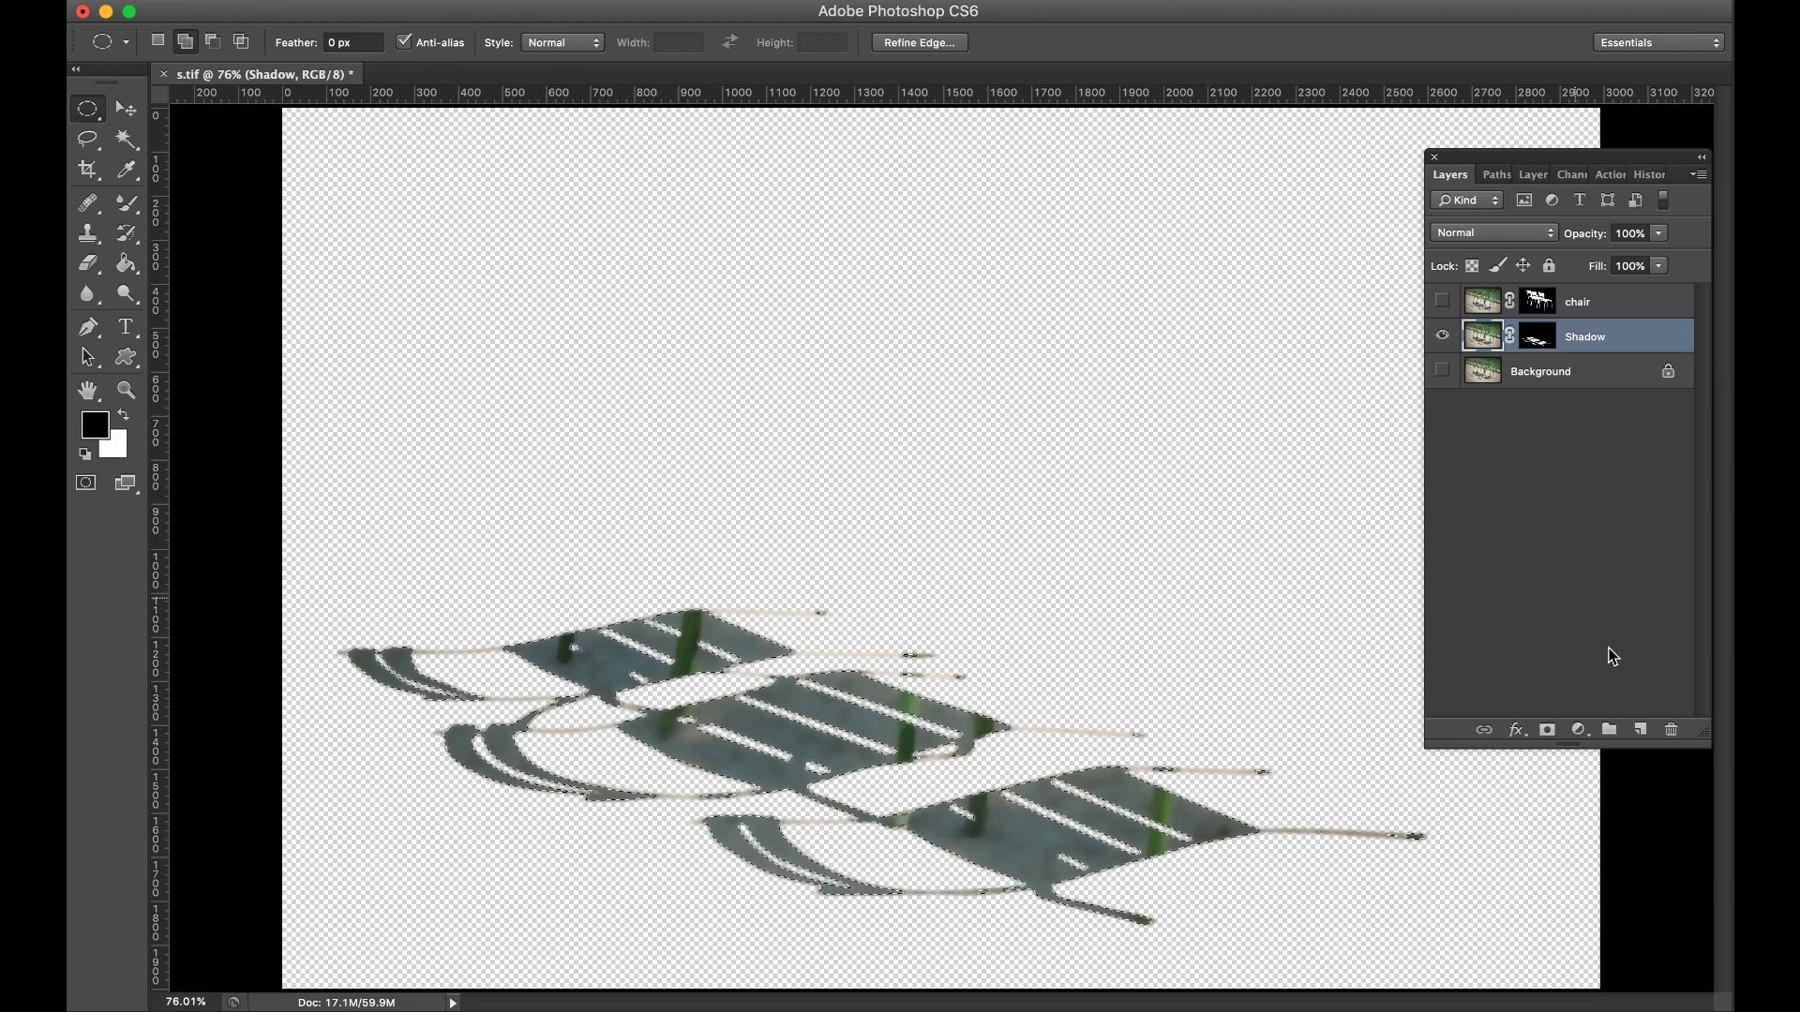
left_click(1640, 729)
Step: Rename the new layer to 'transparent'
double_click(1538, 336)
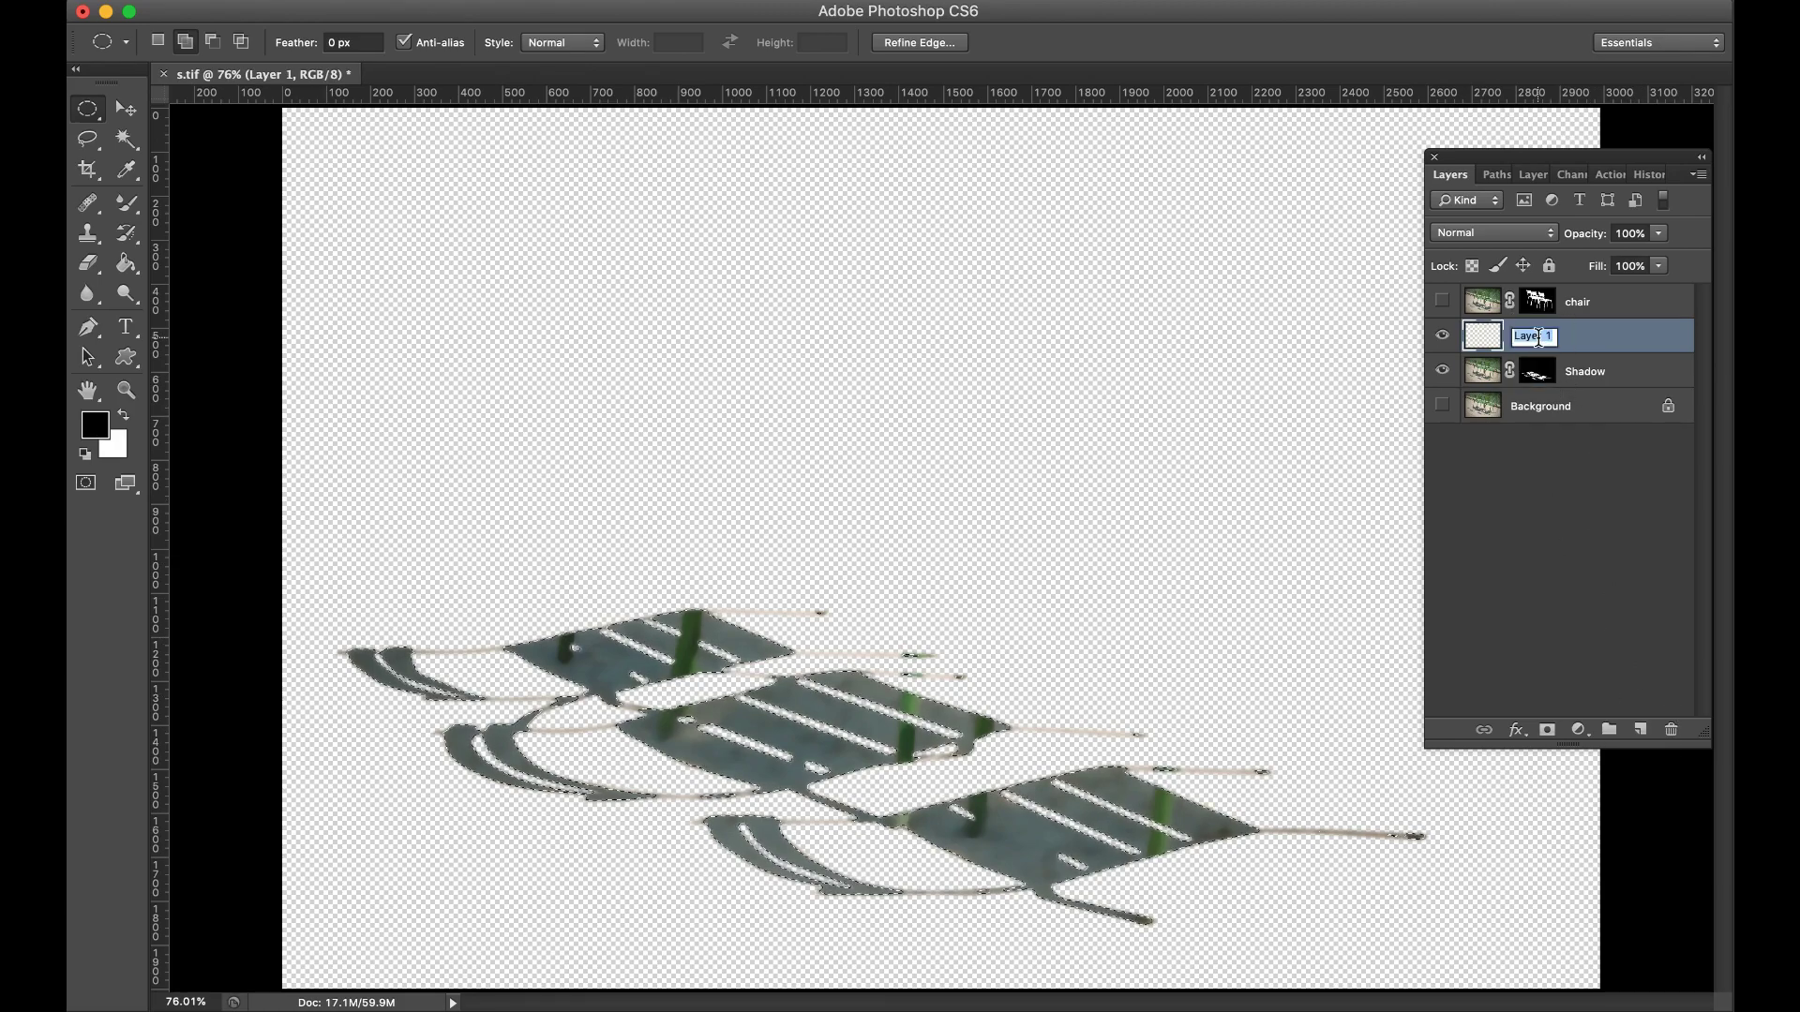
type("transparent")
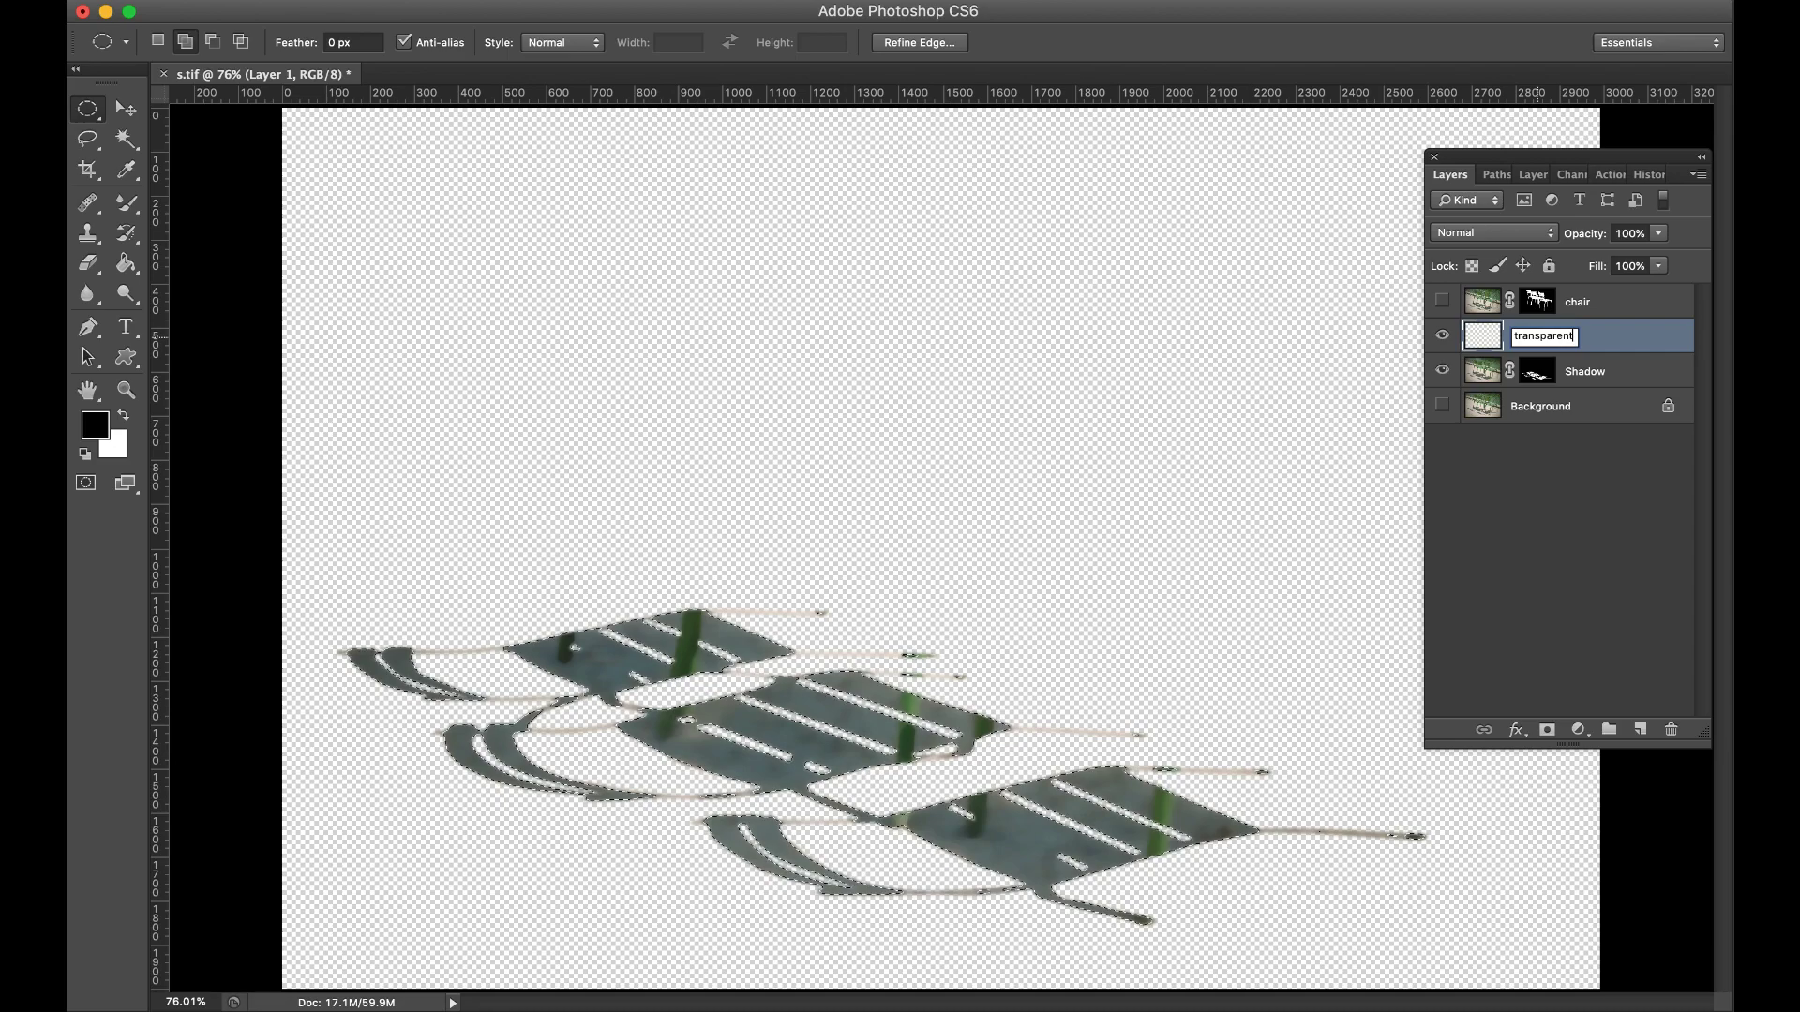
key("Return")
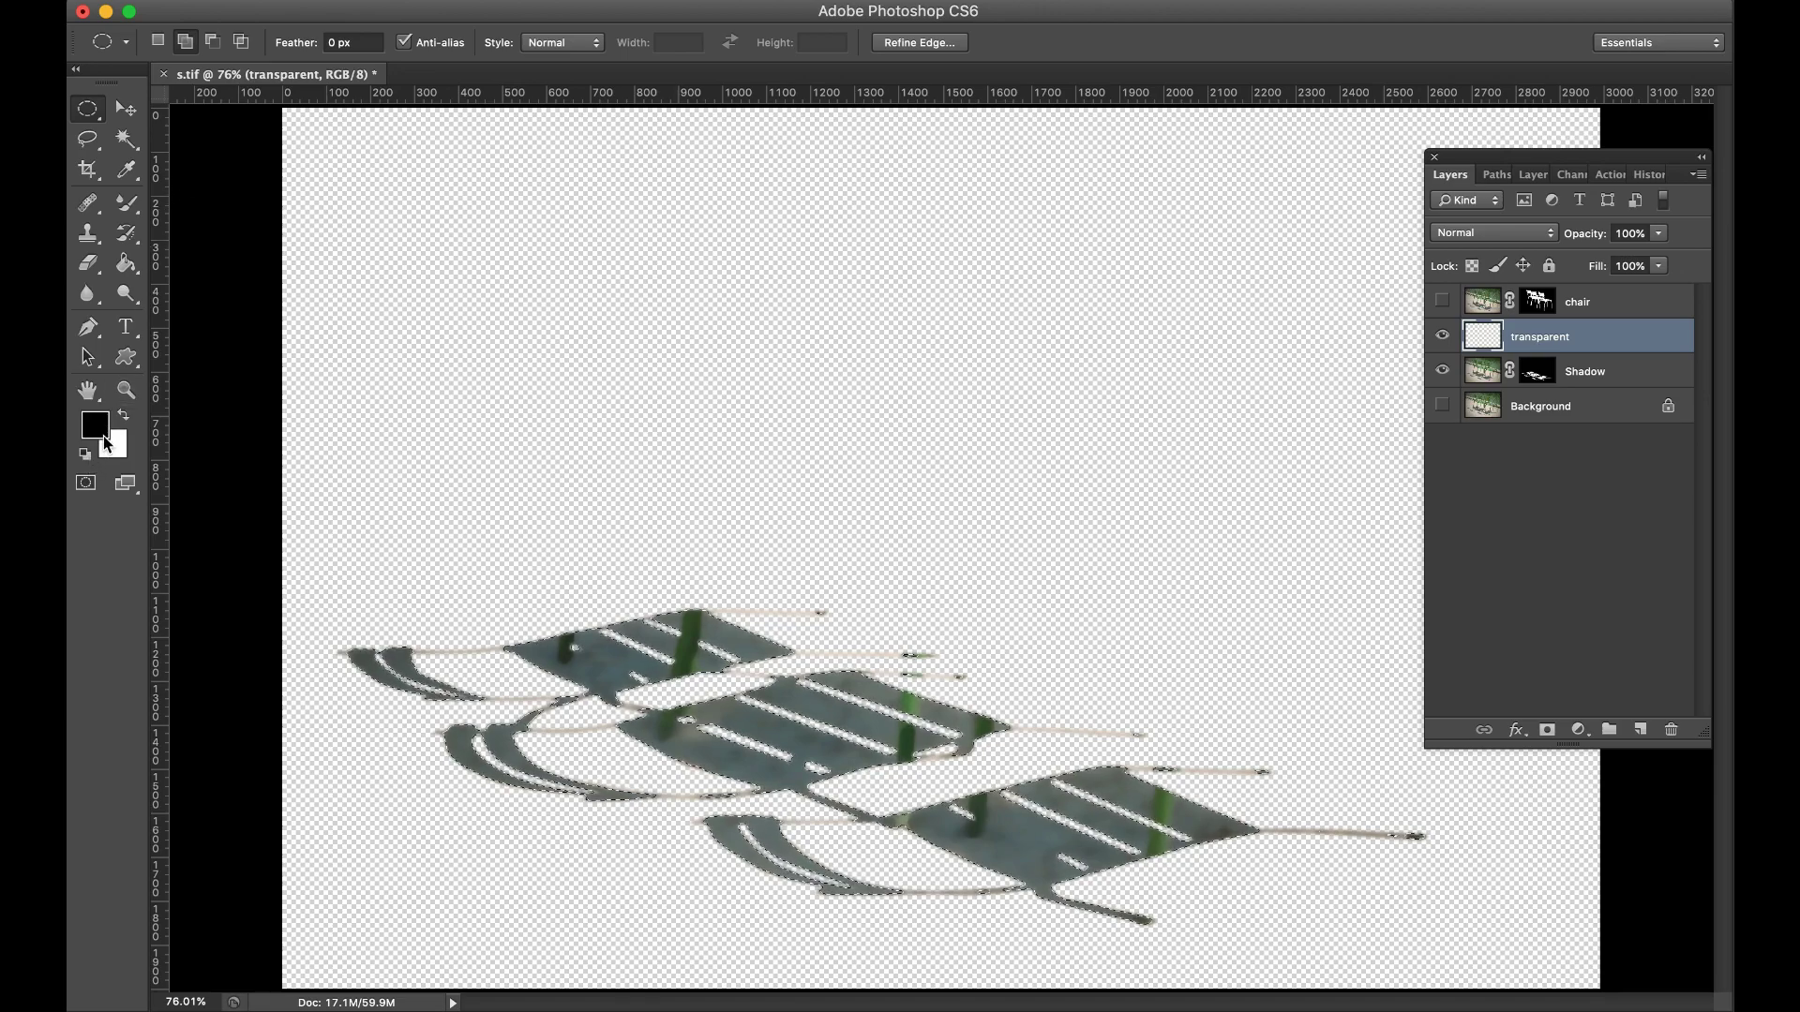
Step: Fill the shadow selection with black using the Paint Bucket, hide the original Shadow layer, and select Background
left_click_drag(127, 264, 200, 281)
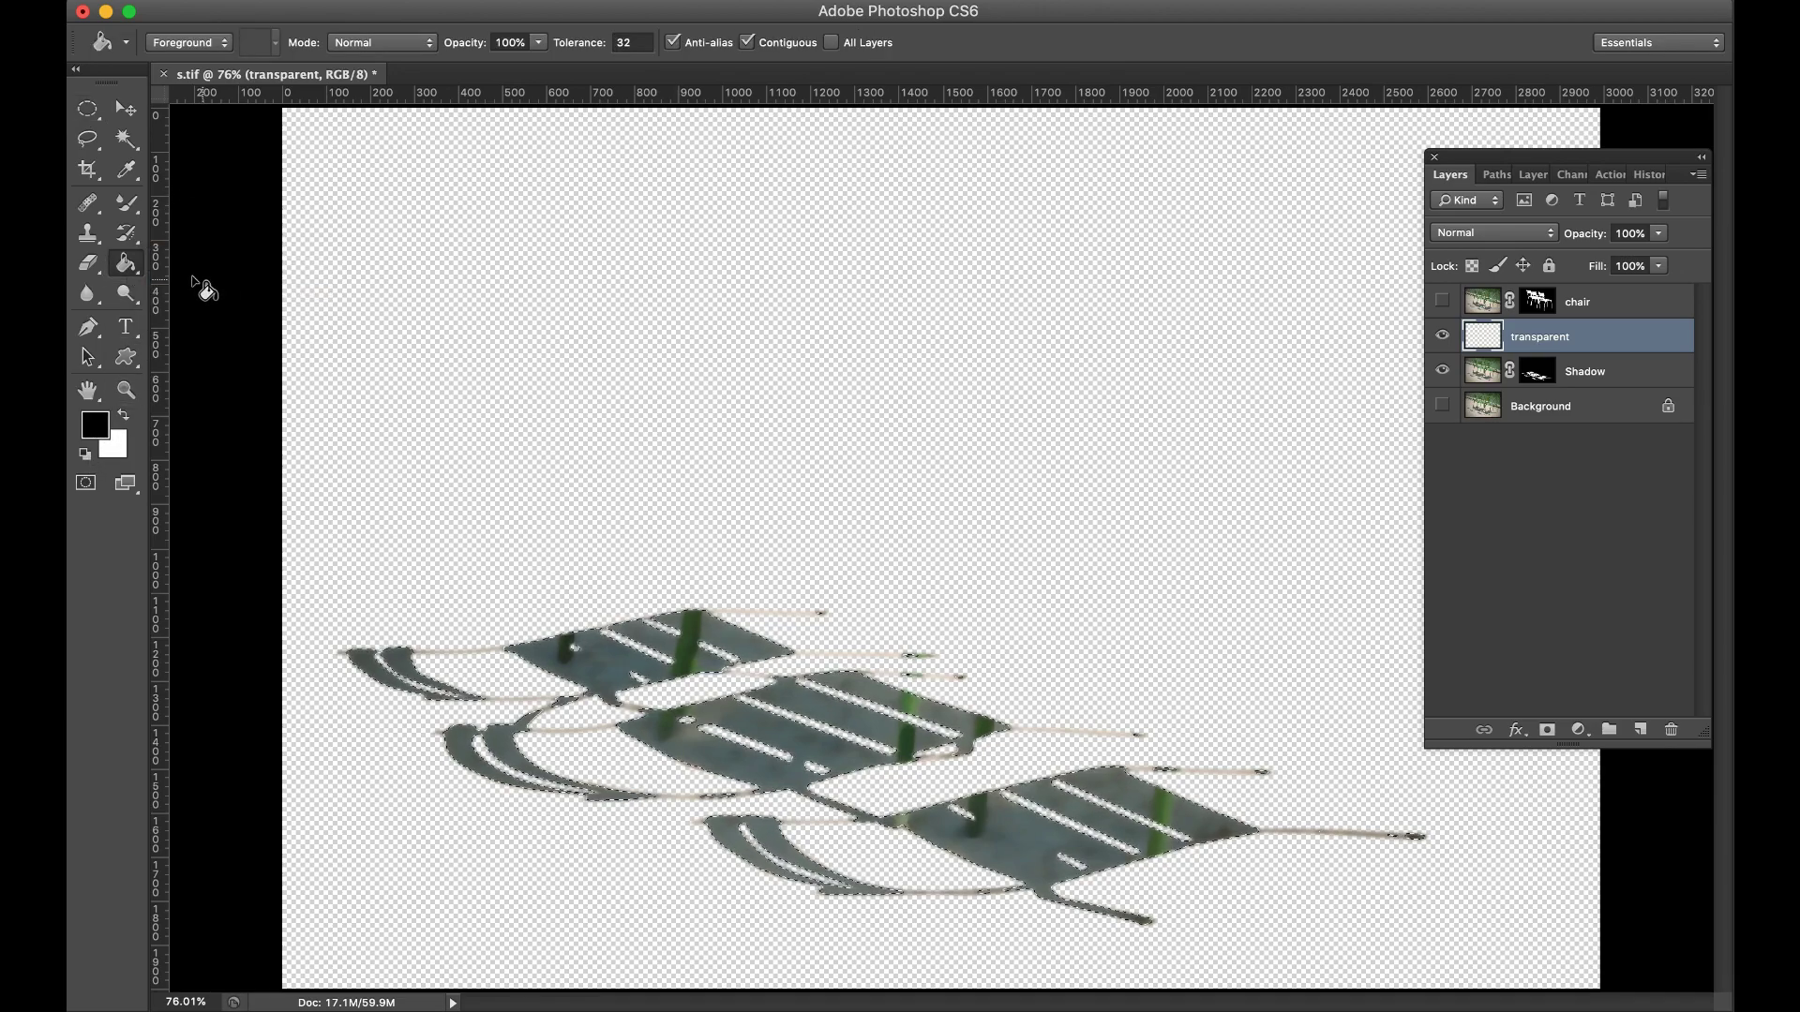
left_click(618, 663)
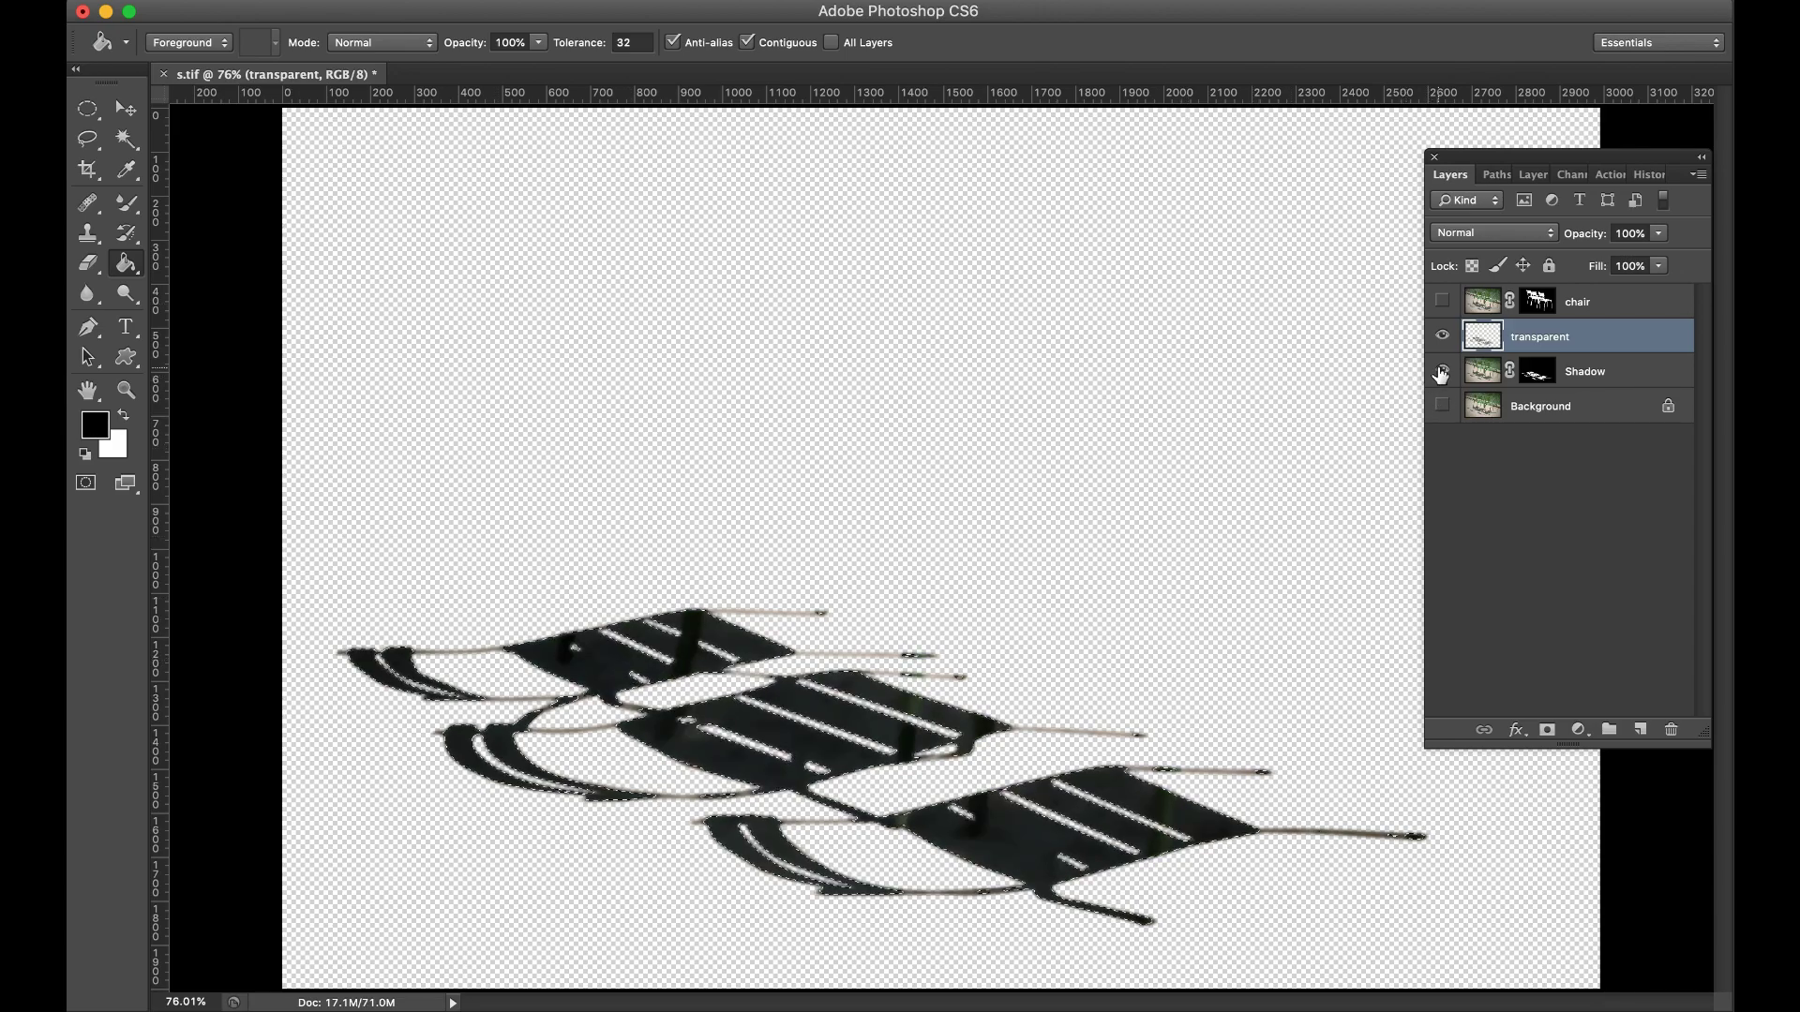
left_click(1442, 371)
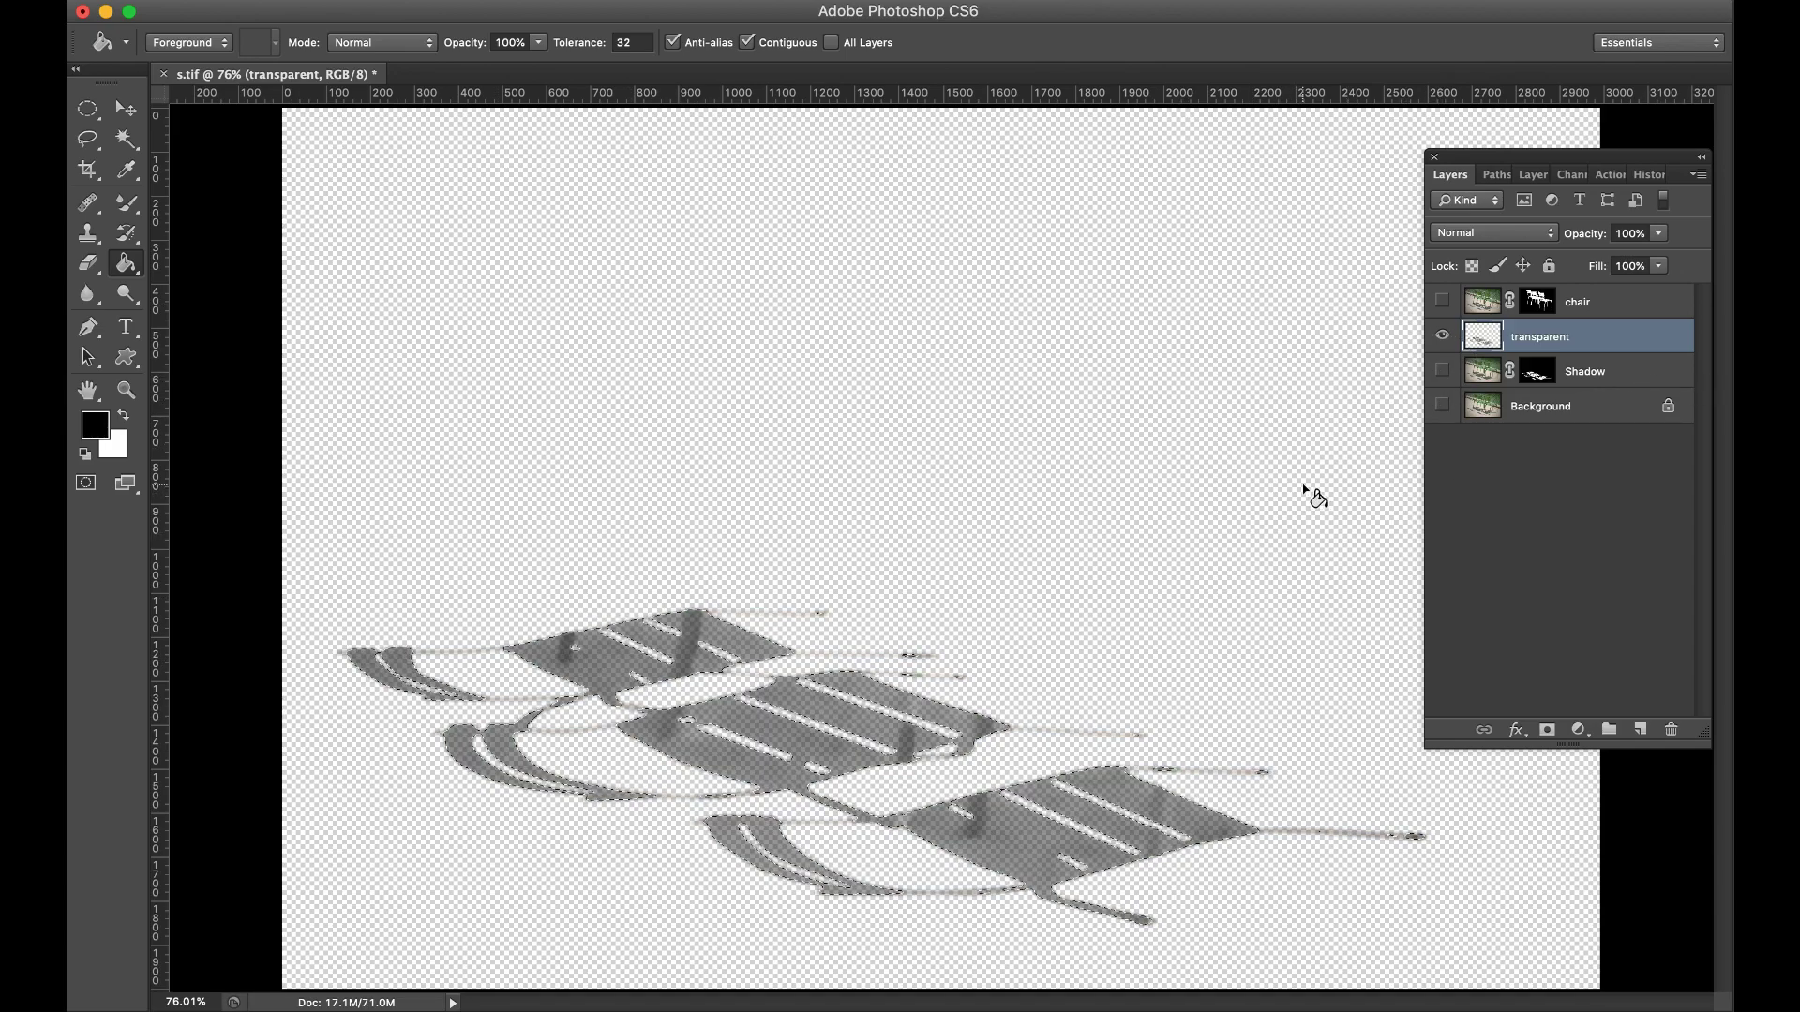
left_click(1537, 409)
left_click(1579, 729)
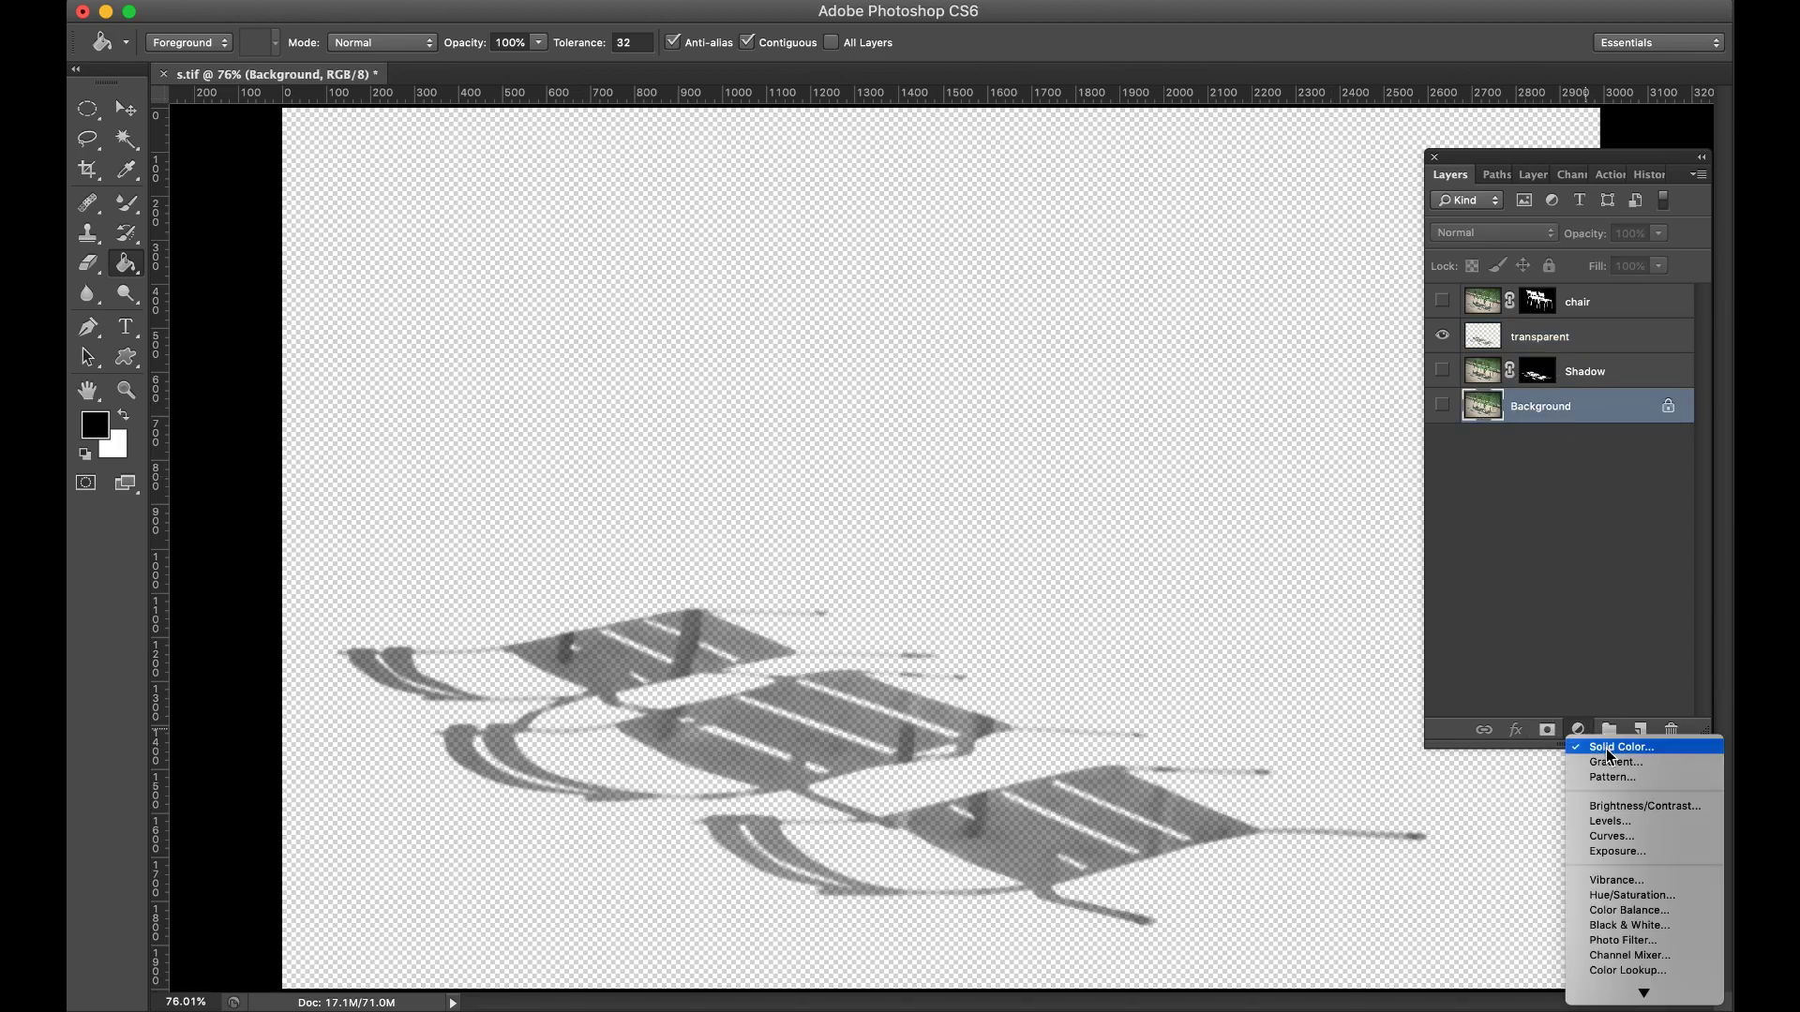
Step: Add a red (ff5555) Solid Color fill layer above Background, keeping red after trying another hue
left_click(1611, 755)
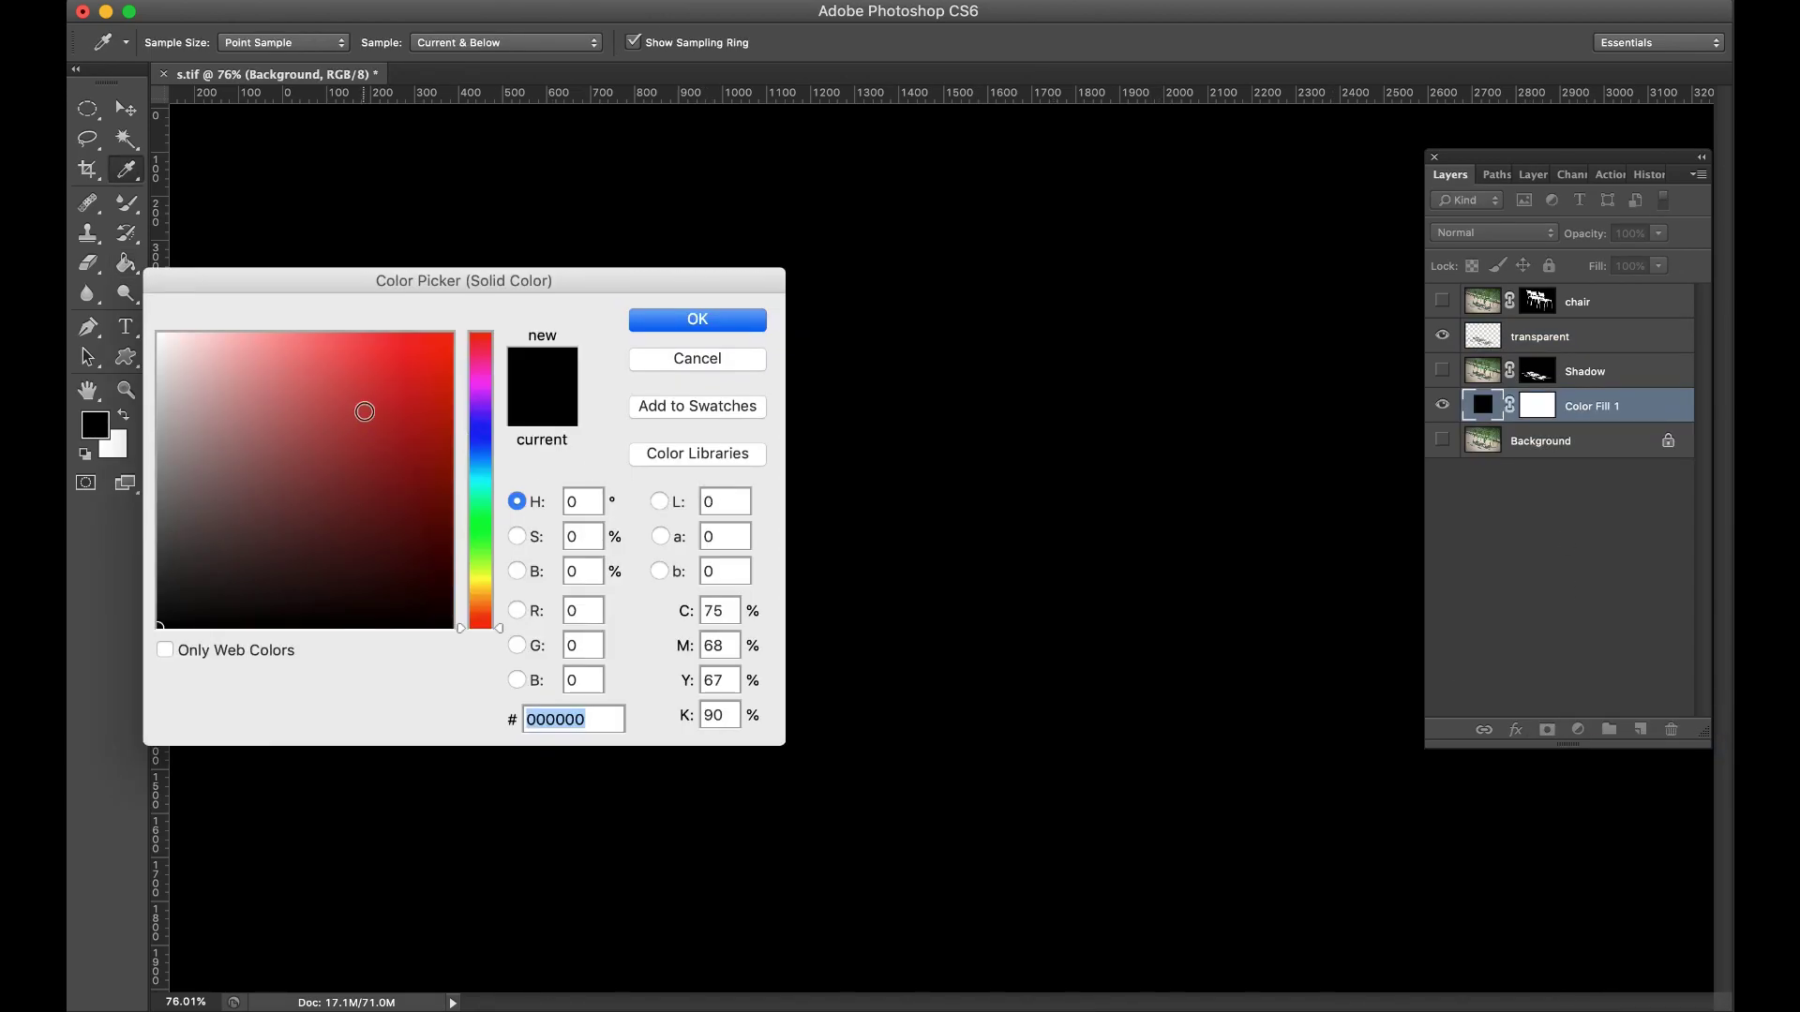
left_click_drag(365, 412, 350, 281)
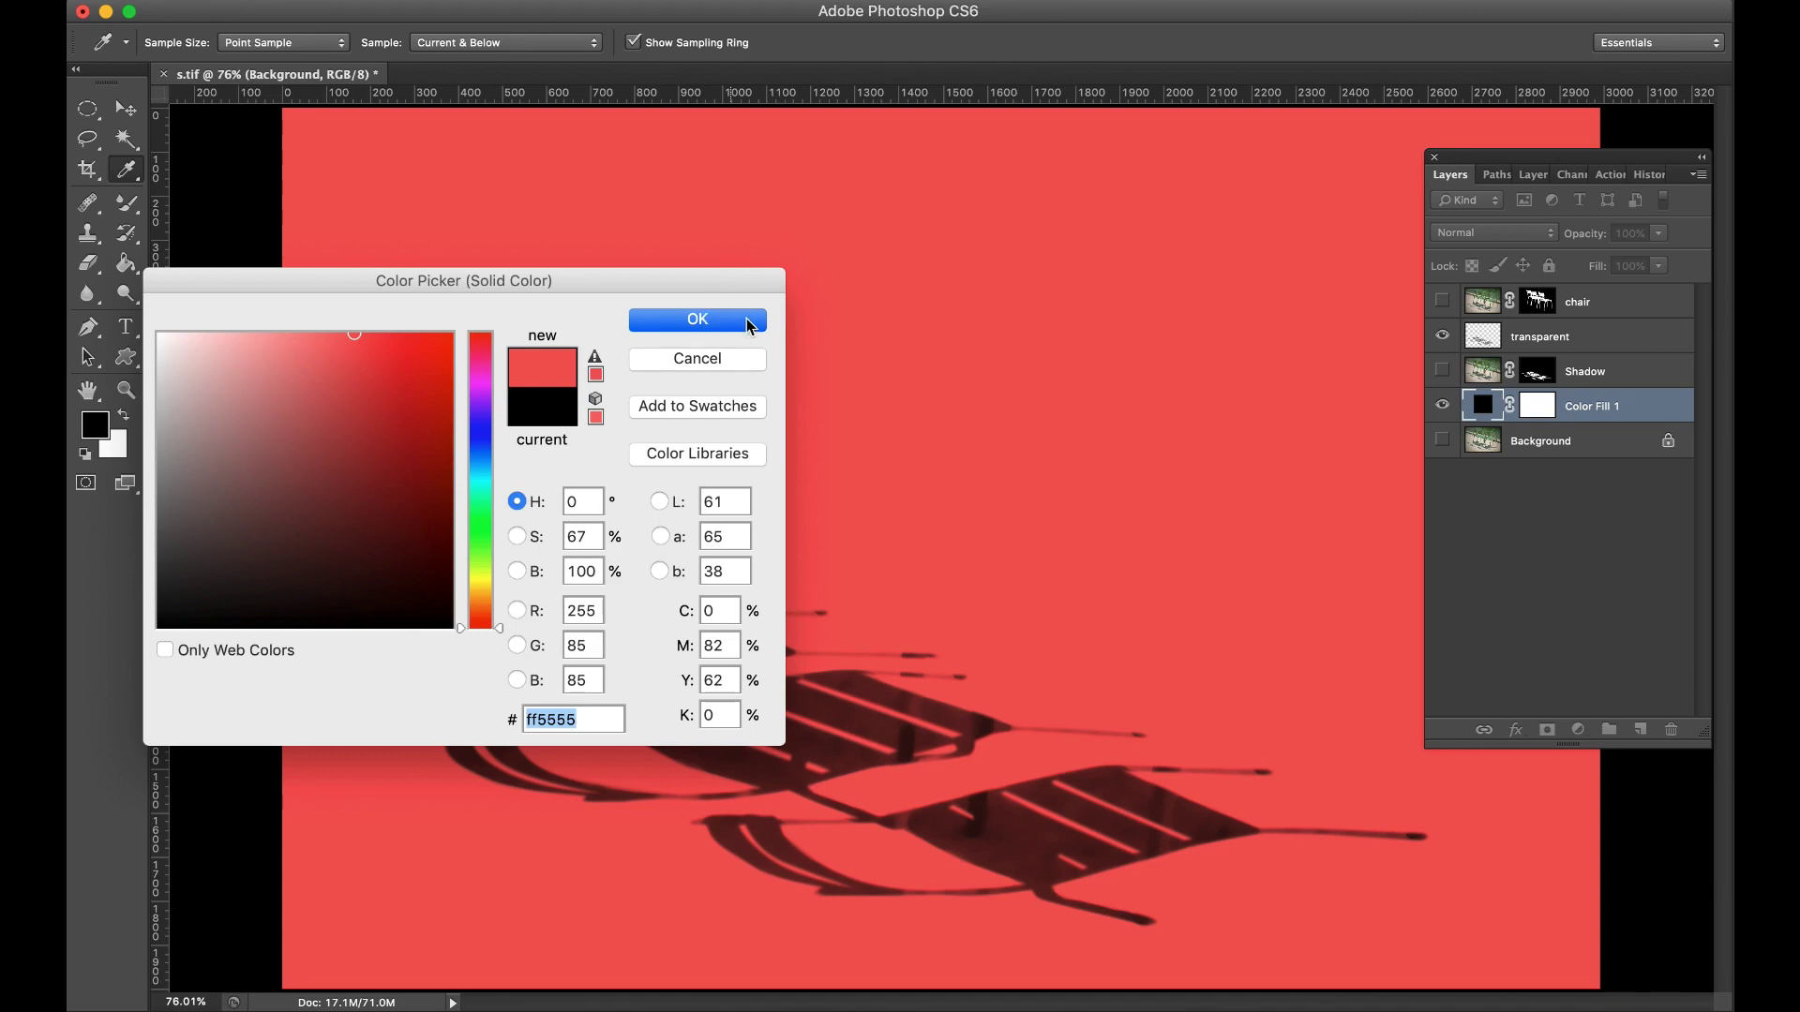
left_click(750, 324)
double_click(1482, 405)
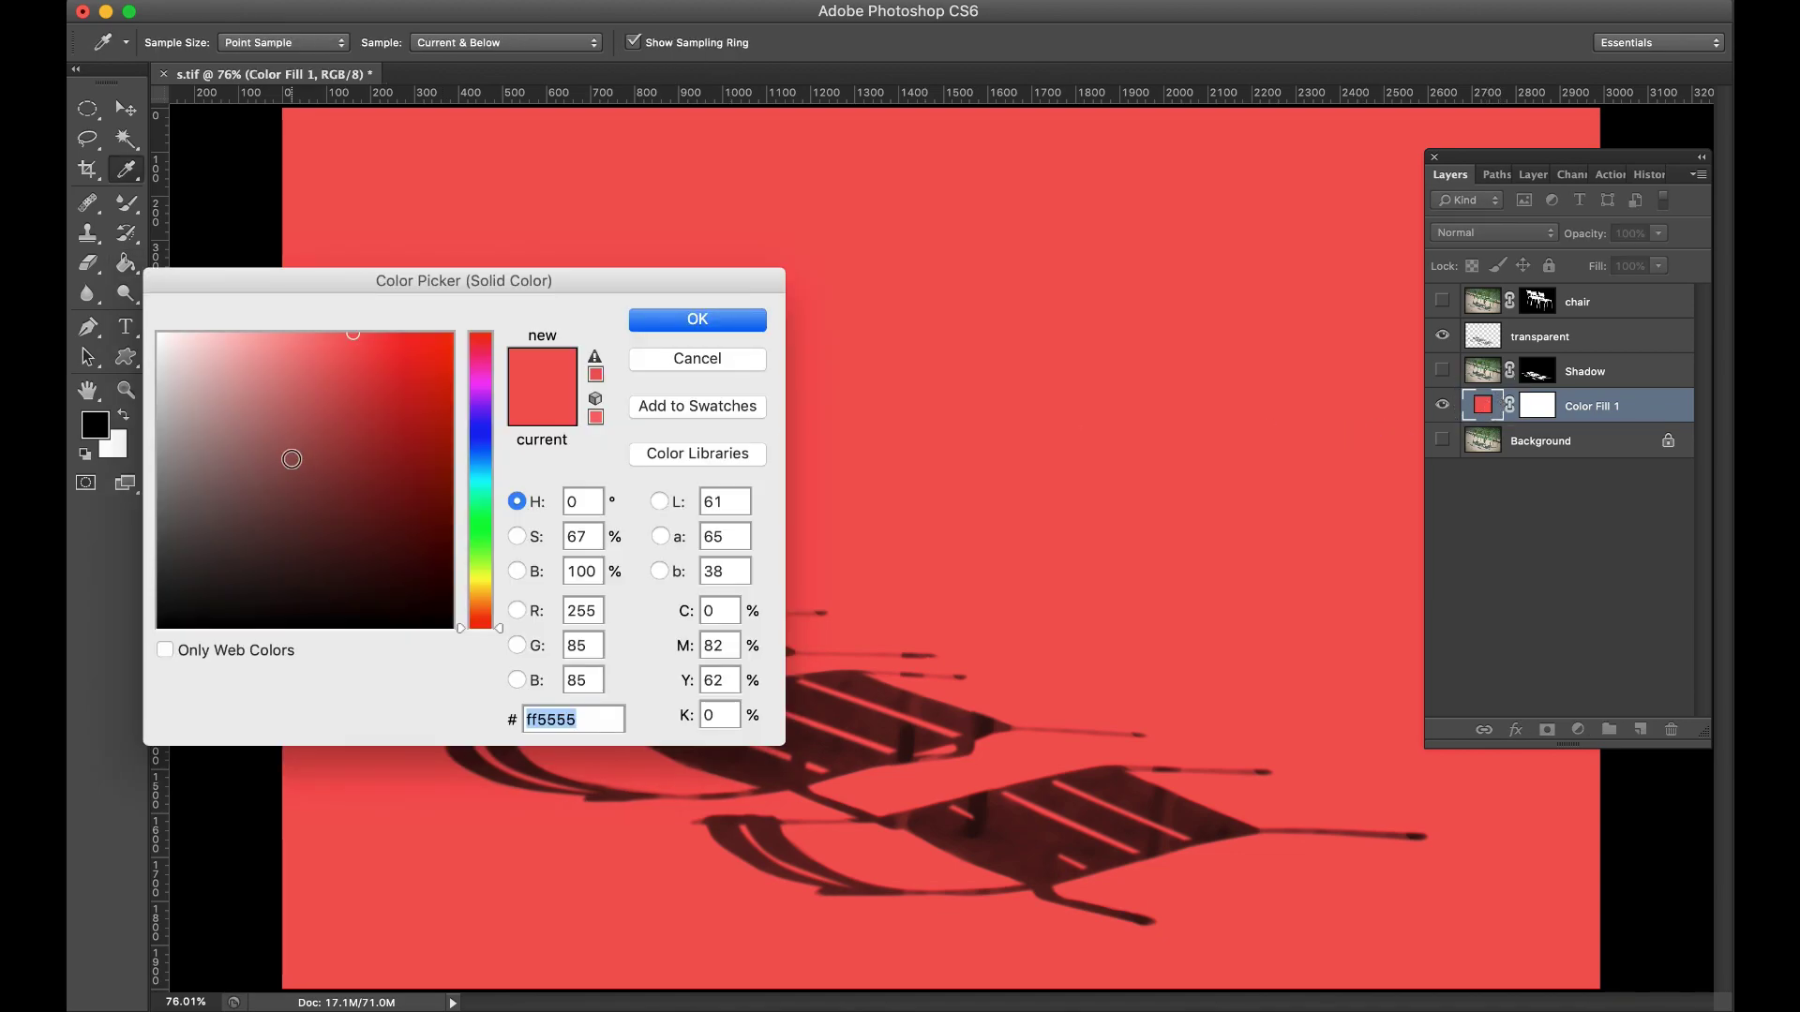
left_click_drag(504, 634, 504, 386)
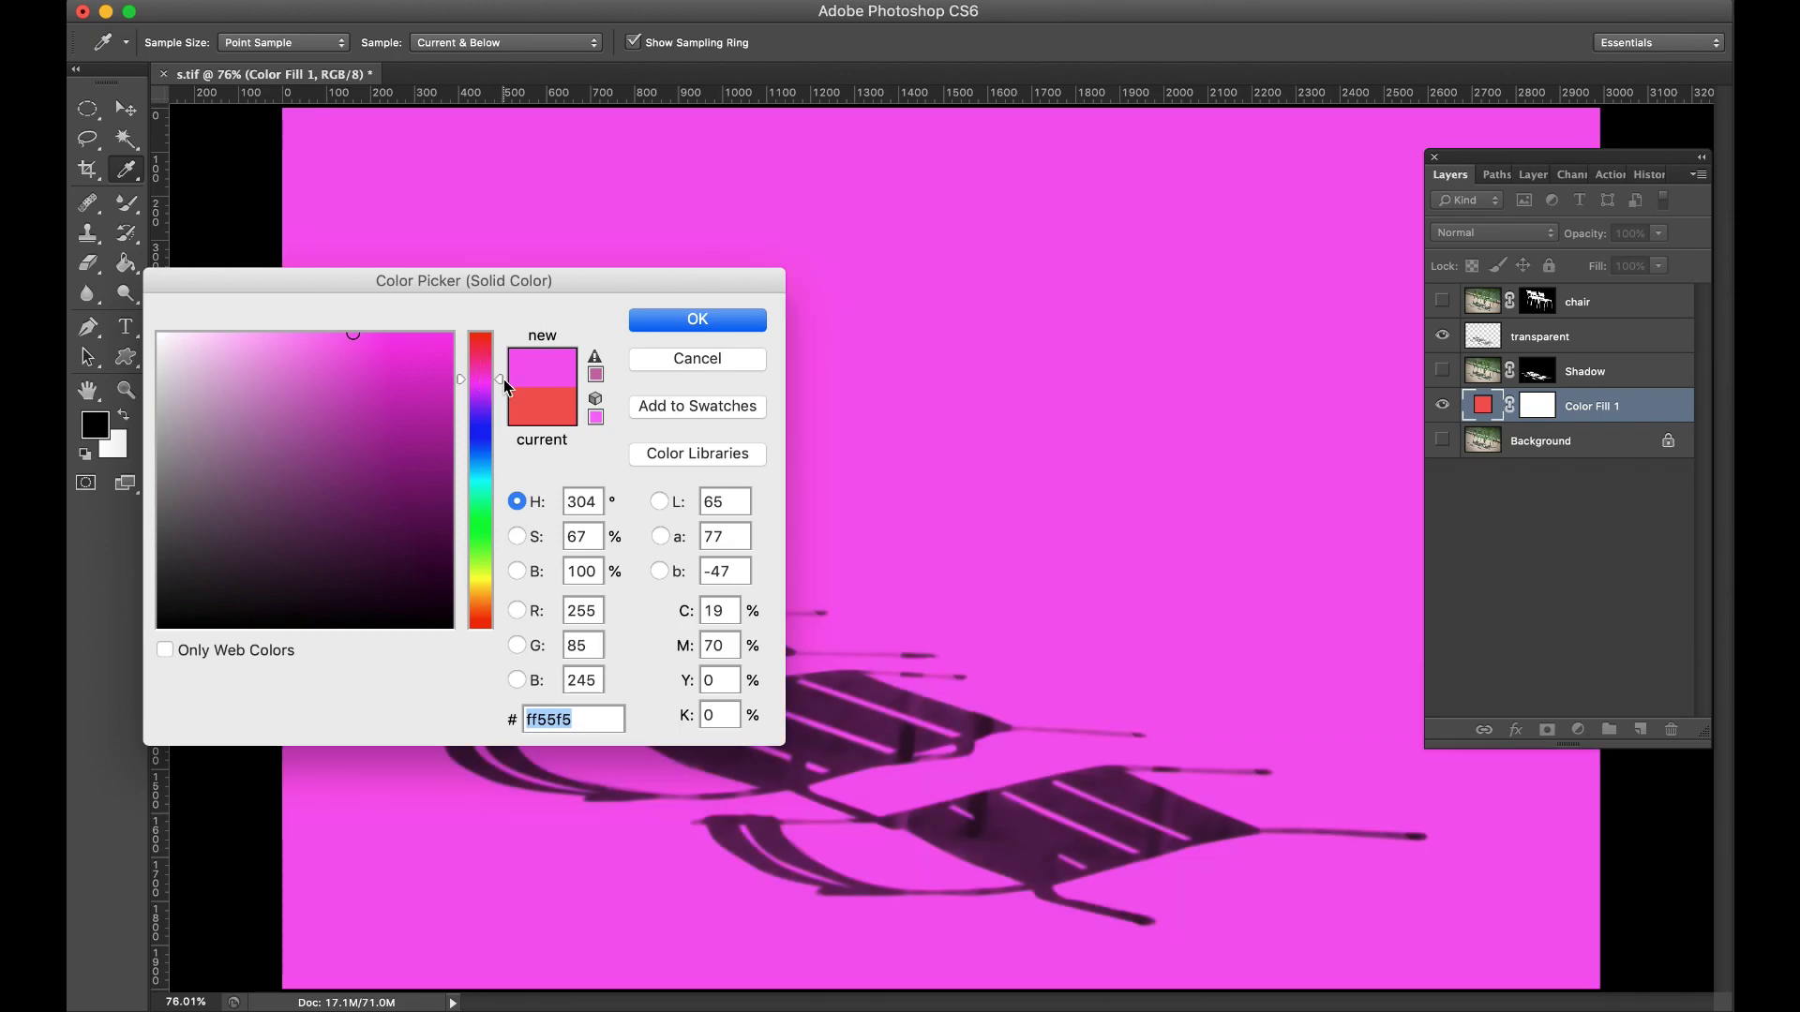
key("Escape")
Step: Hide the Color Fill 1 layer so only the see-through shadows show
key("g")
left_click(1442, 404)
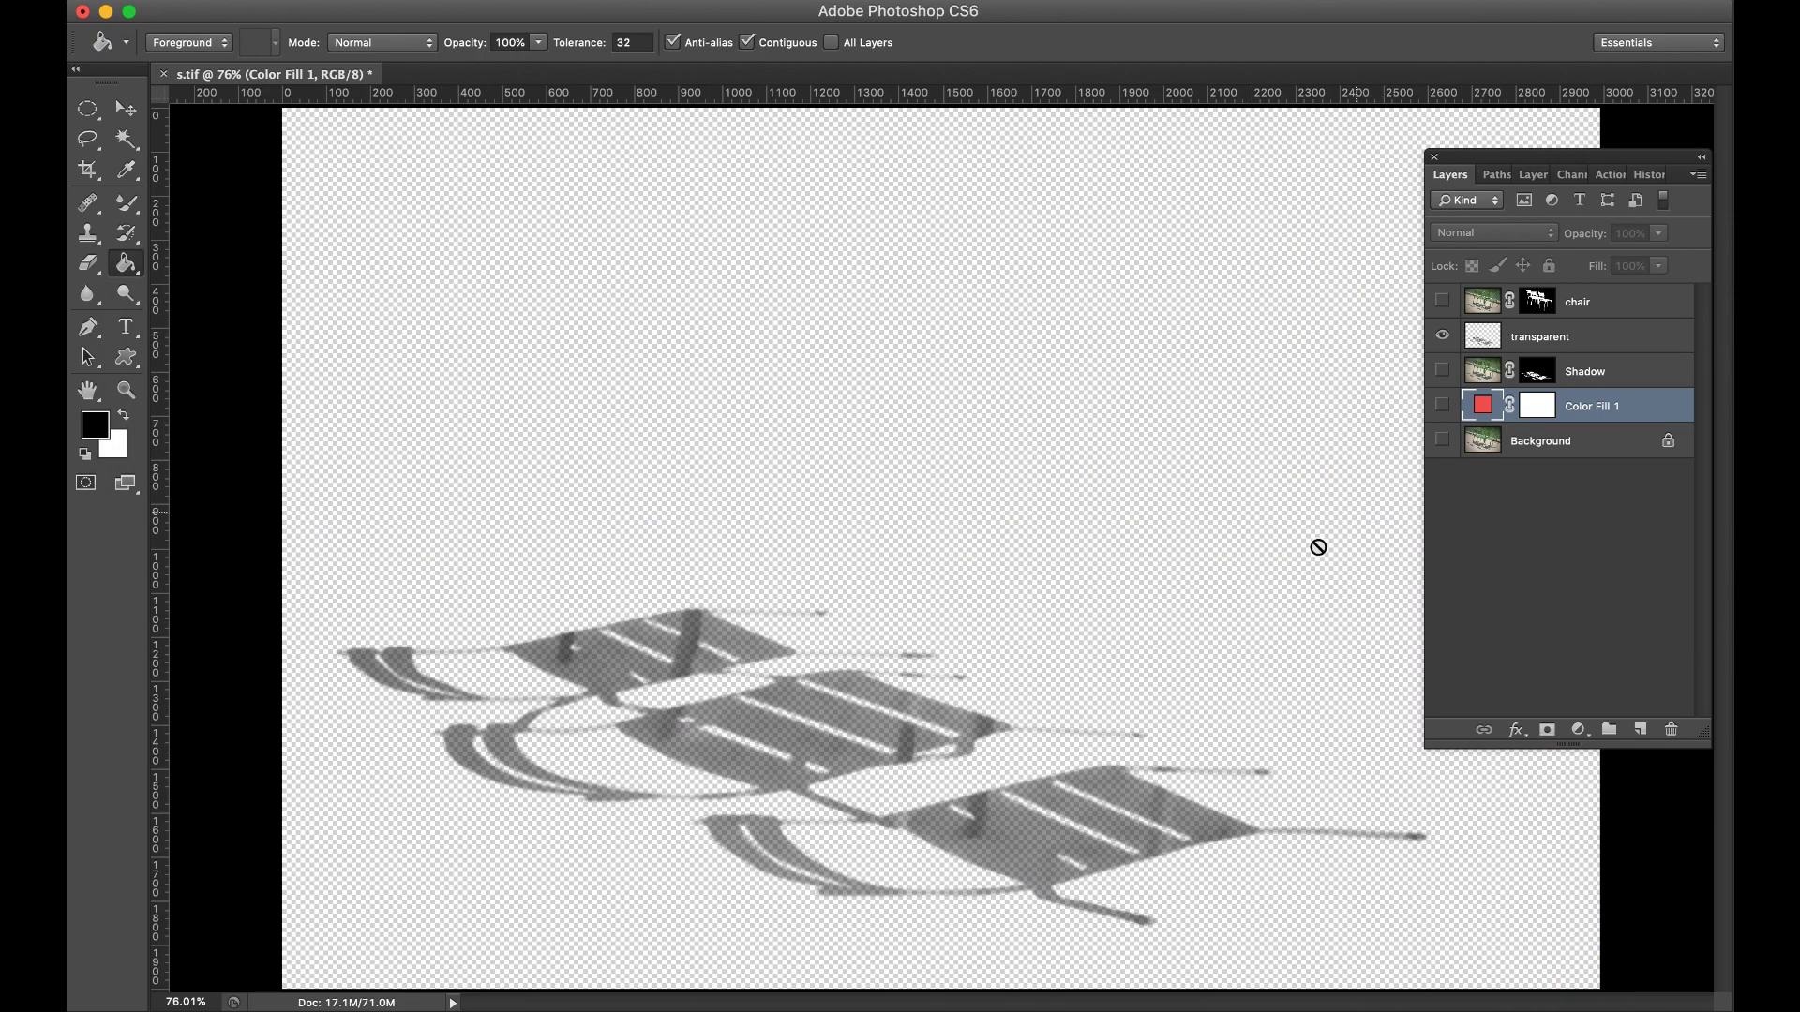
scroll(863, 764, "up", 5)
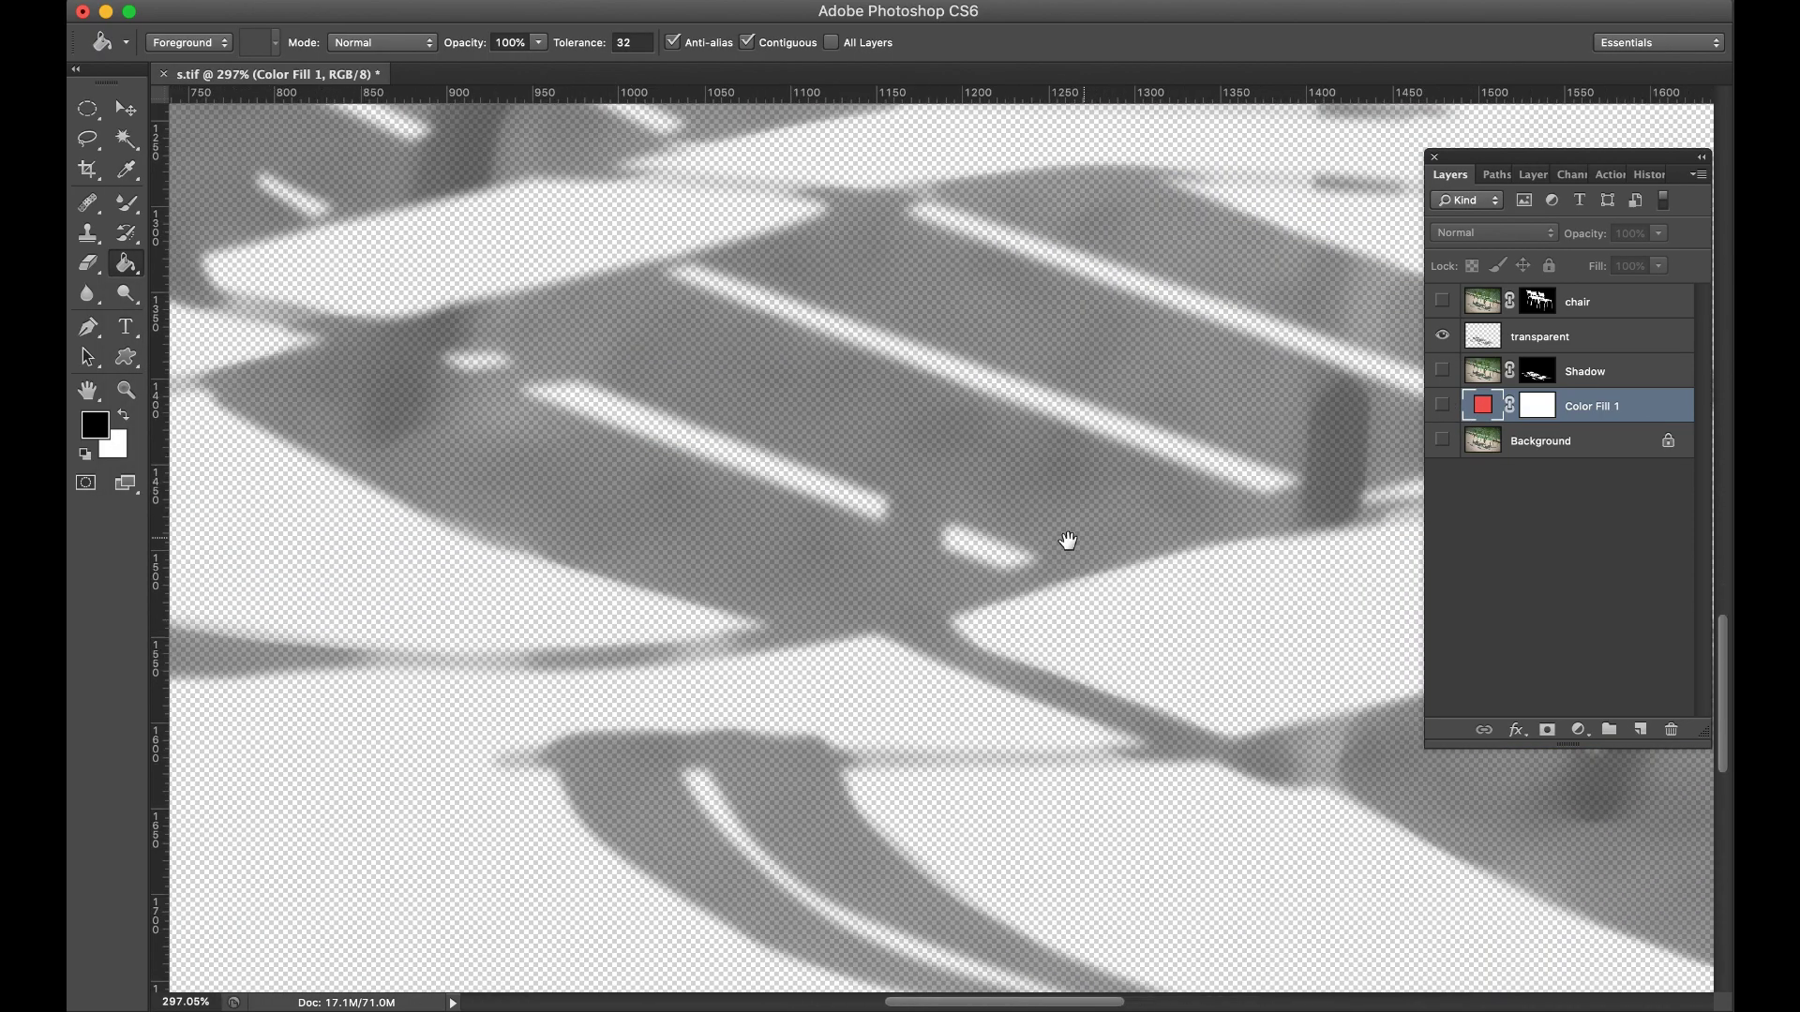
scroll(1078, 553, "down", 3)
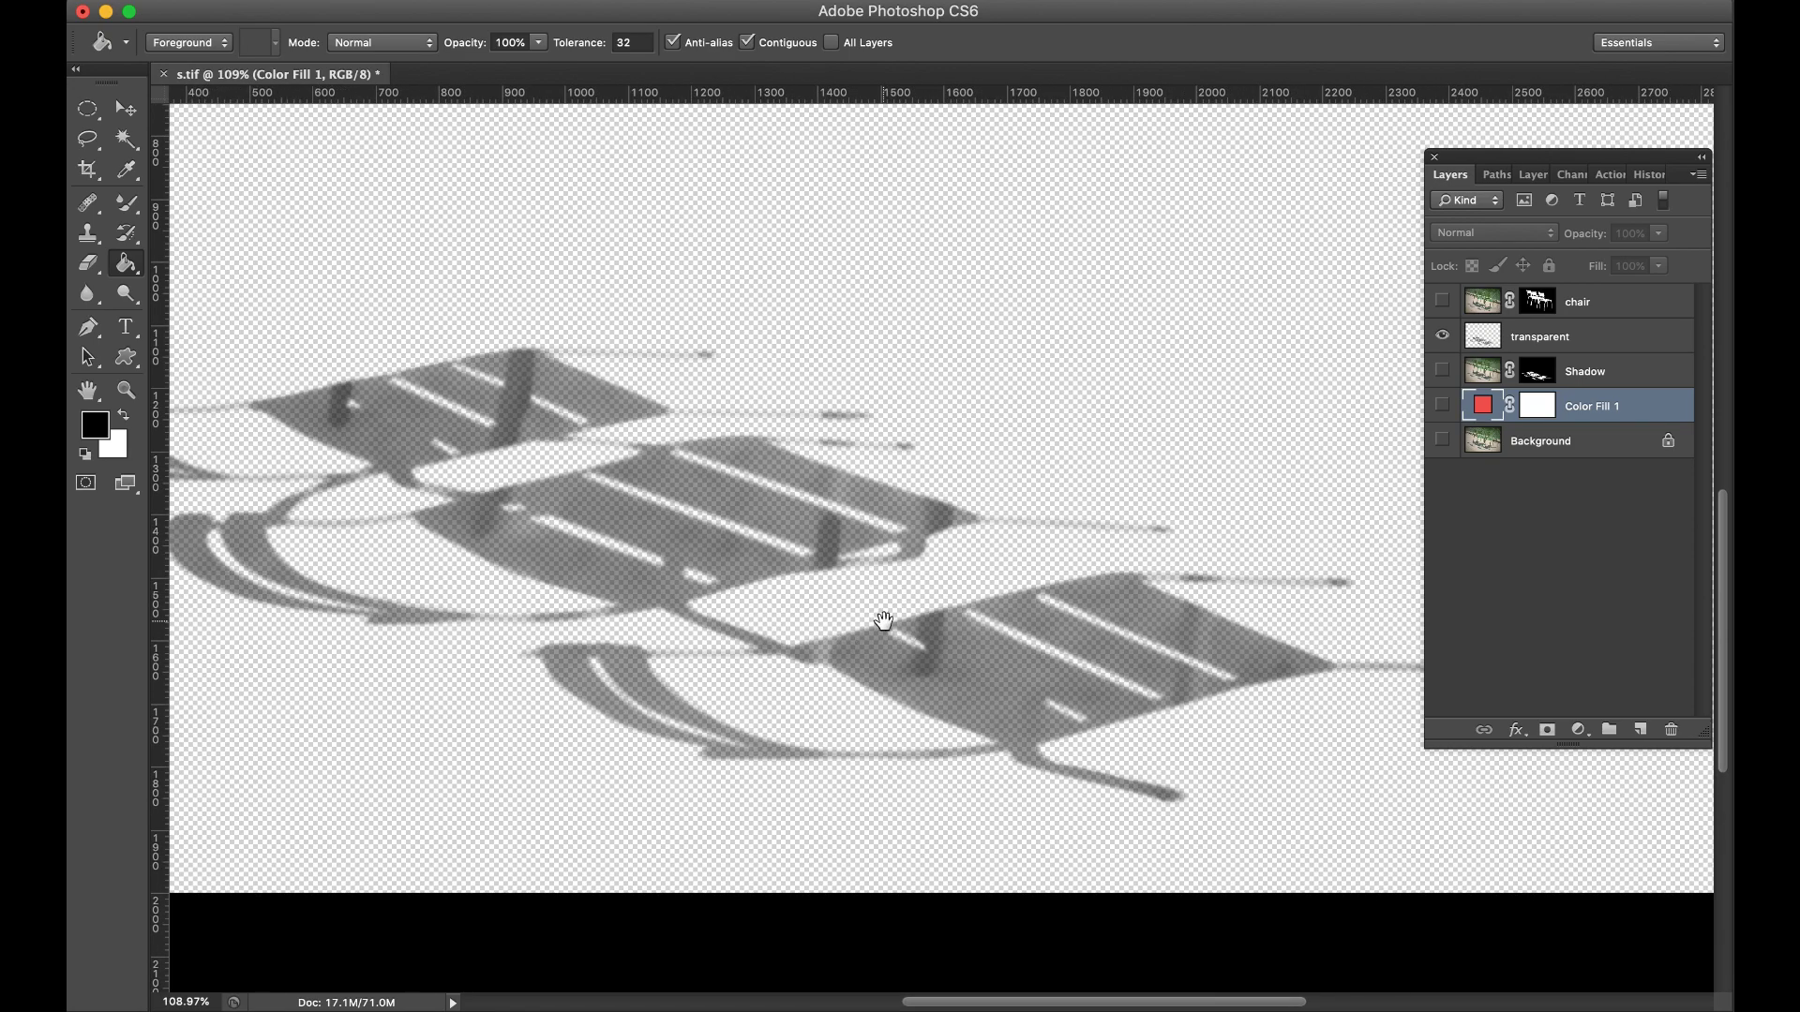
scroll(1049, 635, "down", 6)
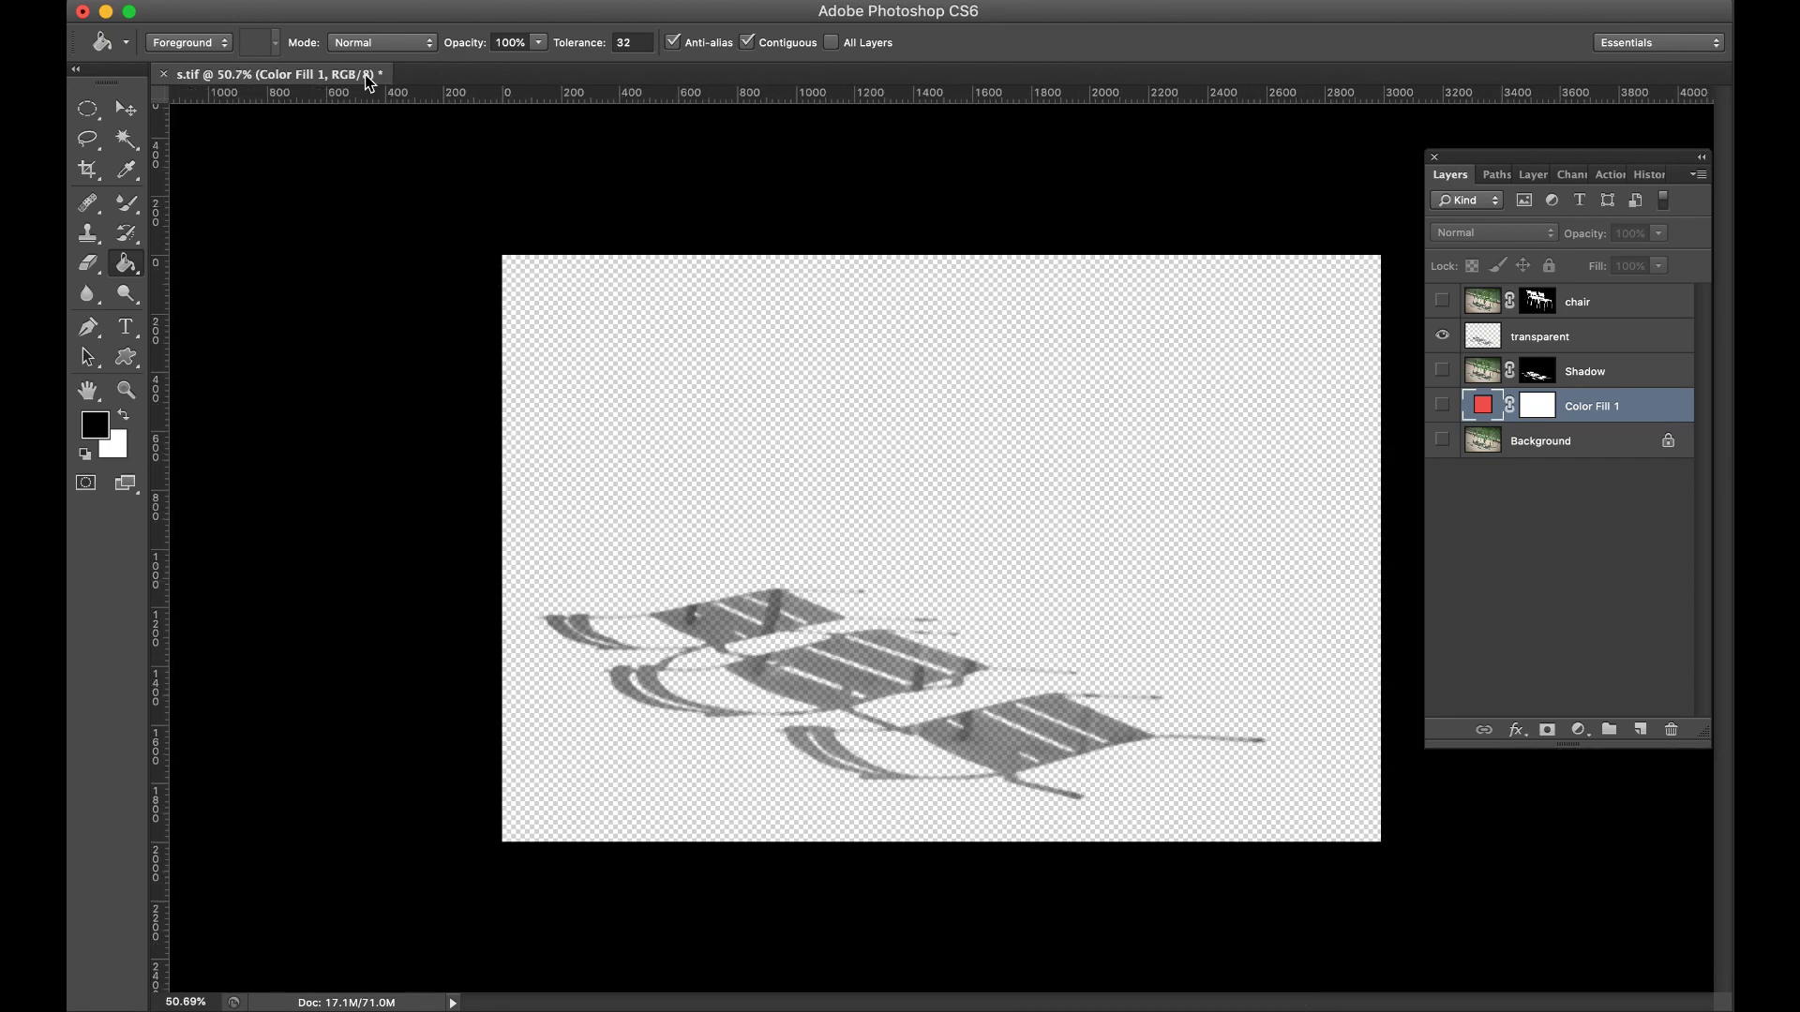
Step: Start a Save As with PNG format, cancel it, and show the chair layer again
left_click(259, 1)
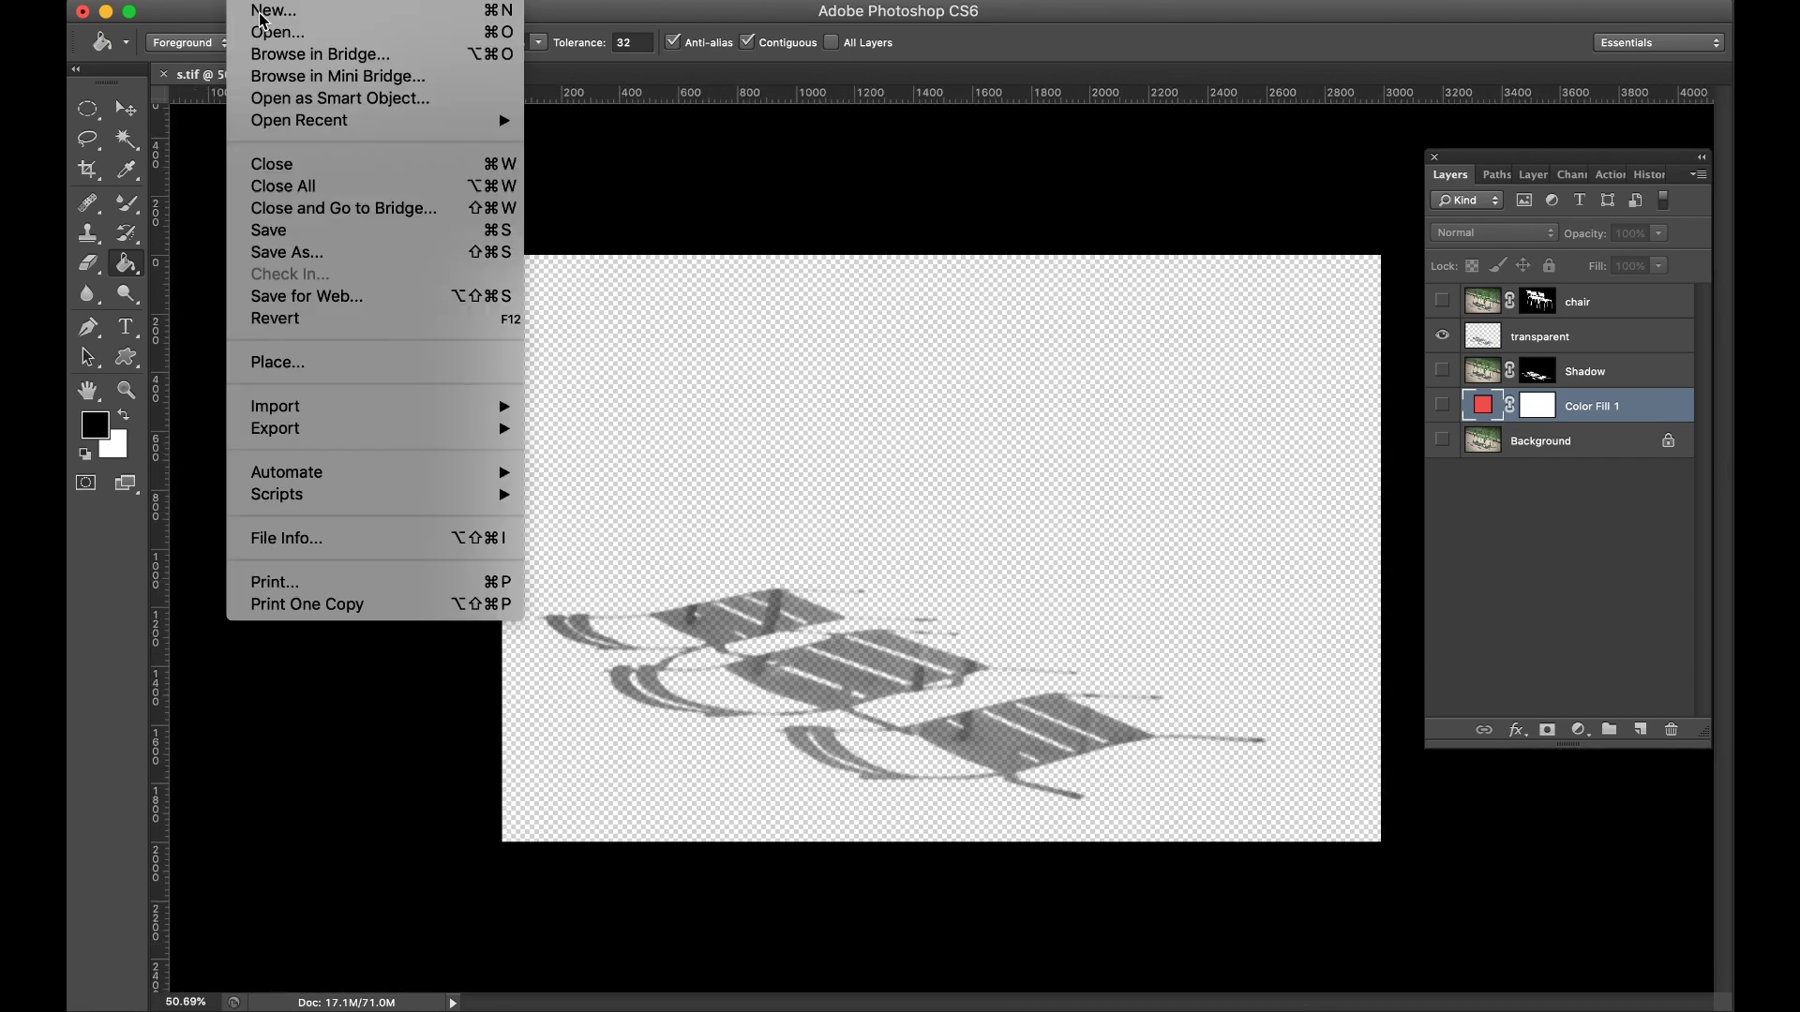
left_click(285, 263)
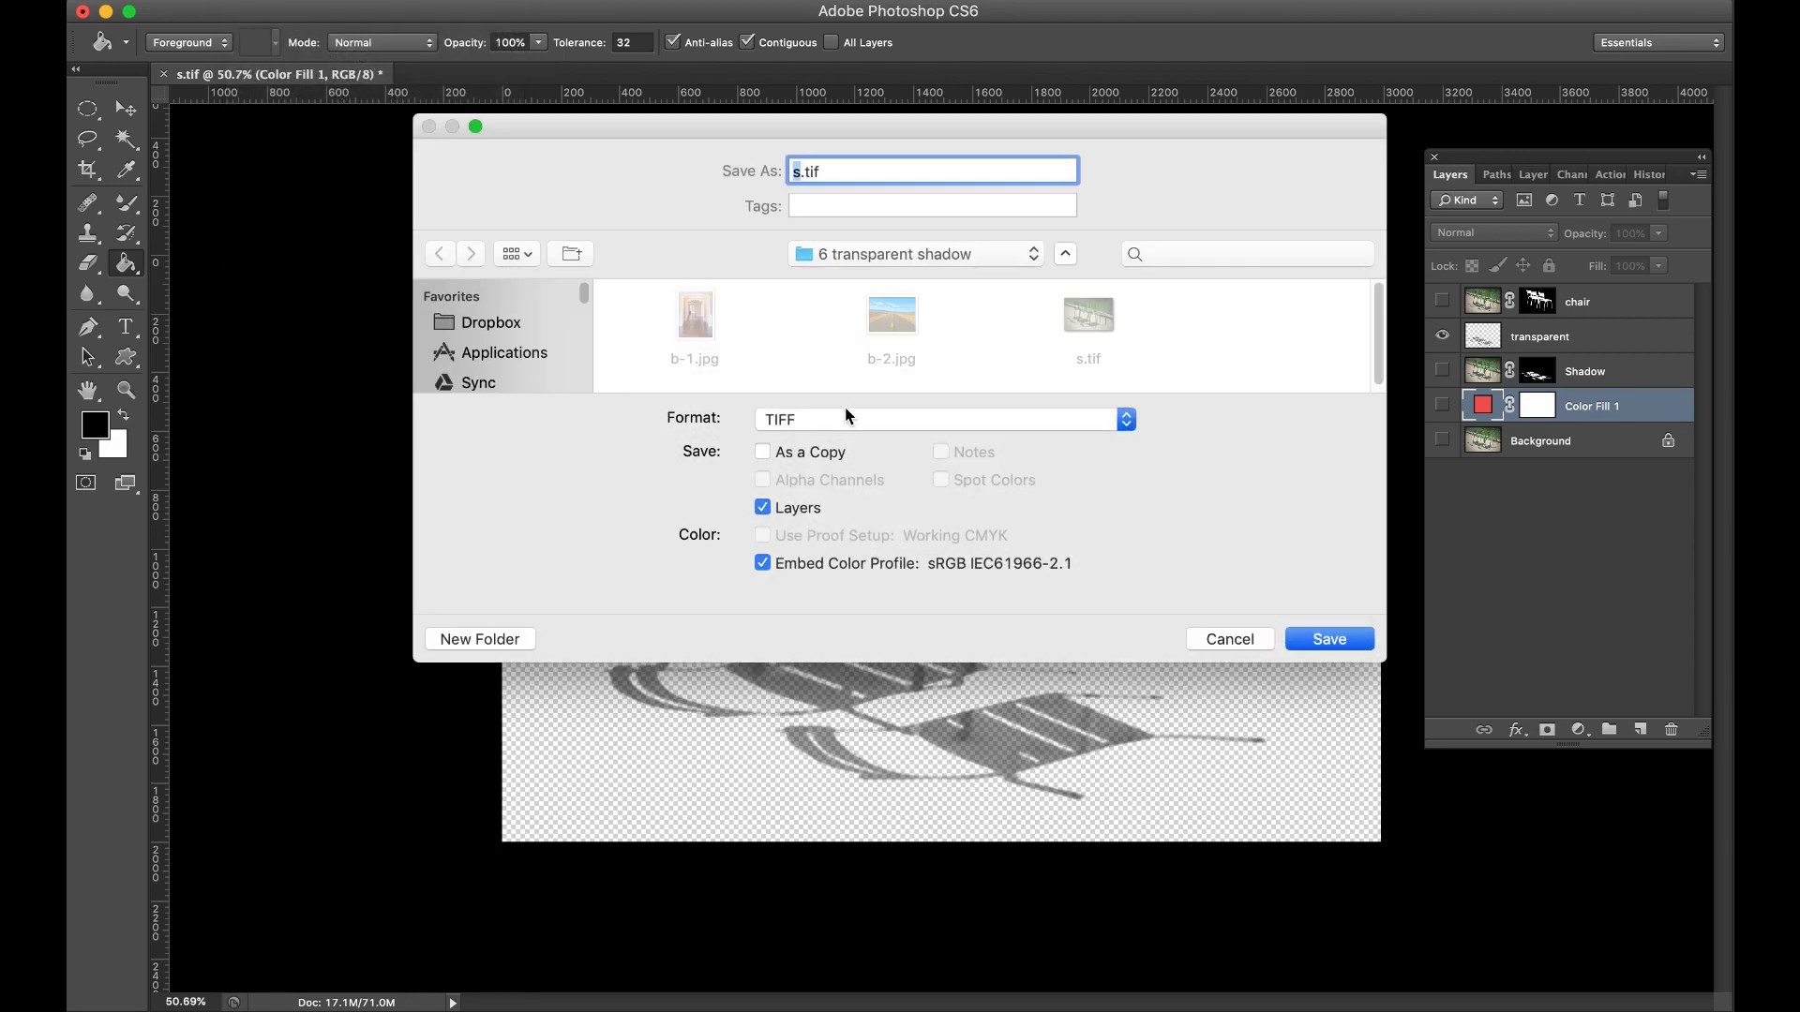
left_click(846, 412)
left_click(837, 336)
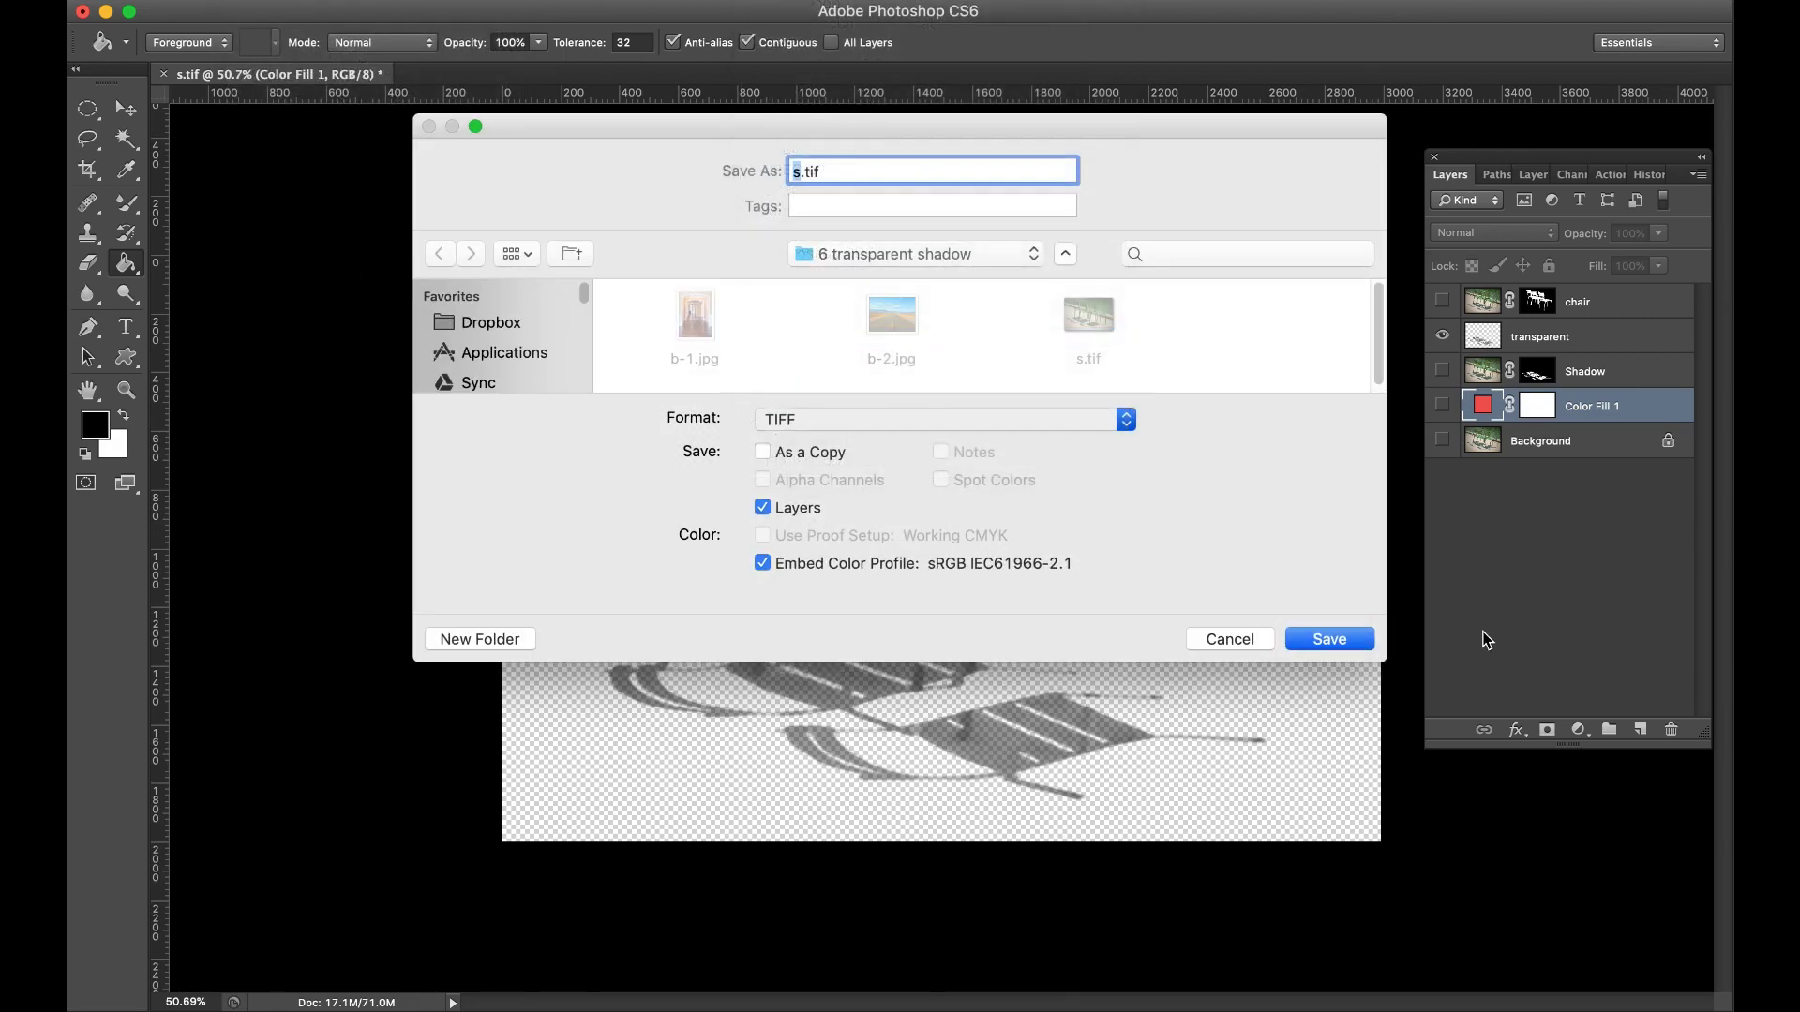
left_click(1306, 643)
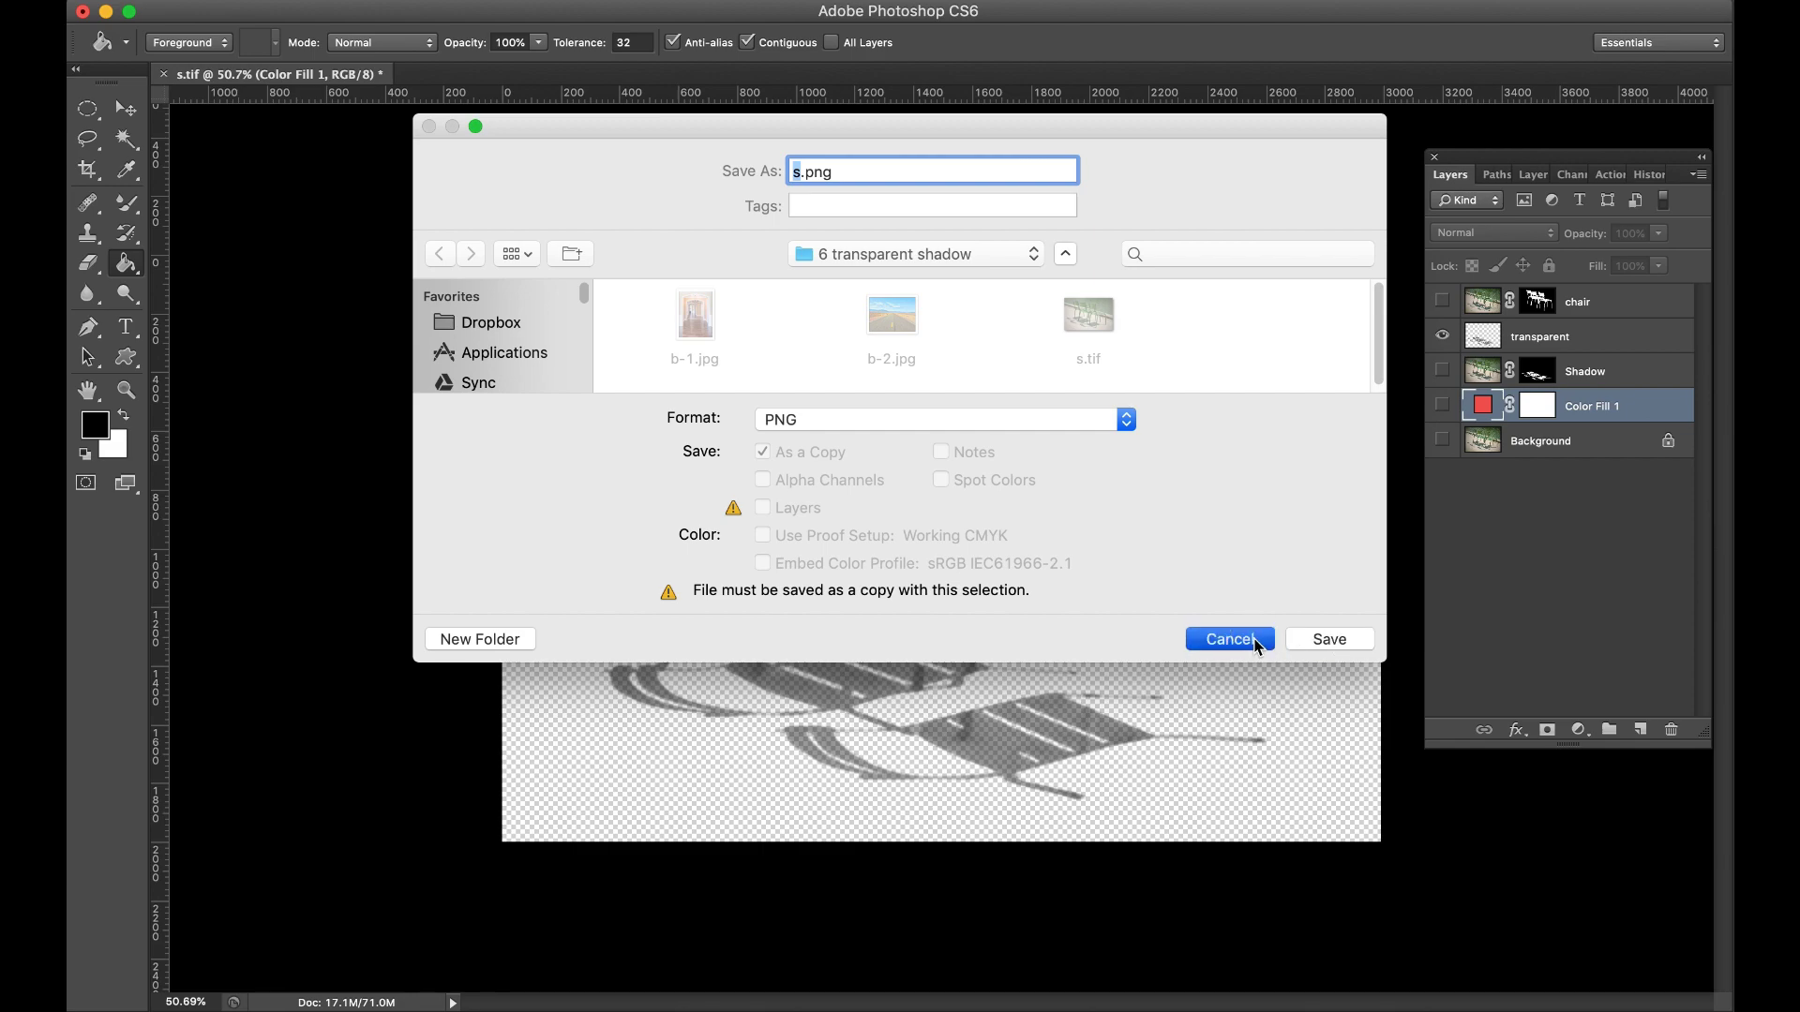
left_click(1442, 302)
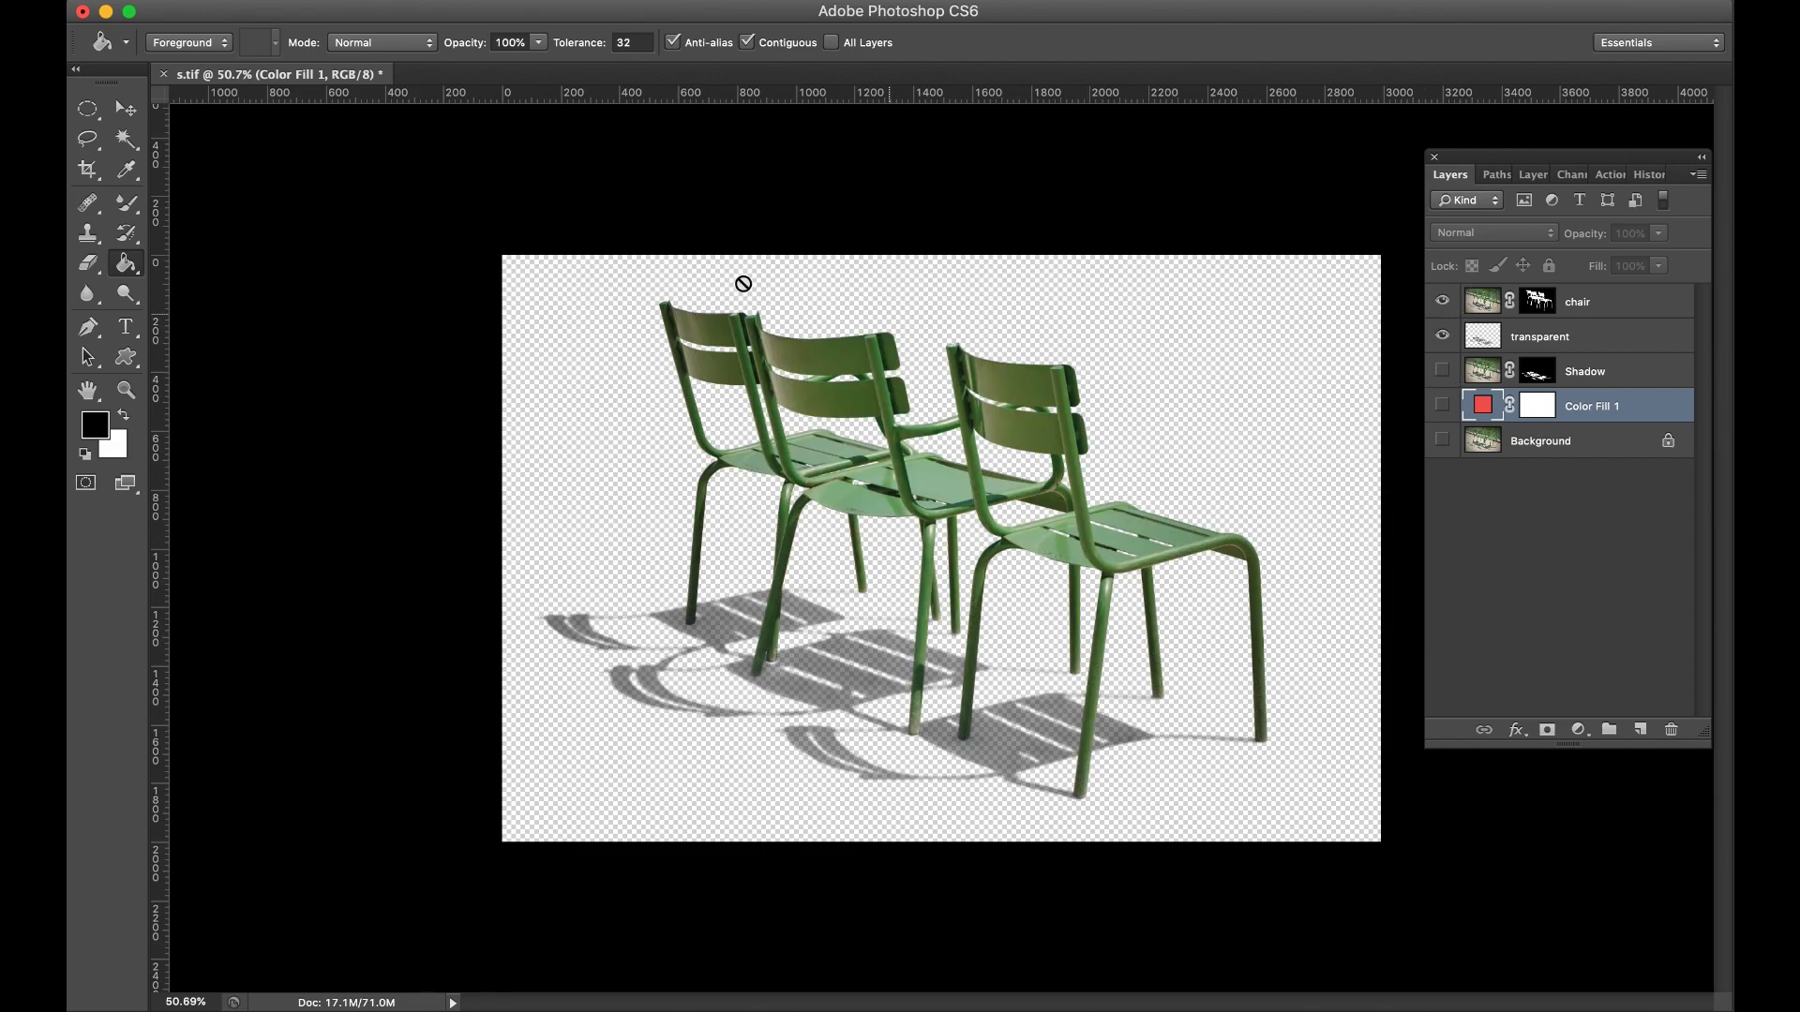
Step: Save a PNG copy named s.png, accepting the default PNG compression options
left_click(260, 2)
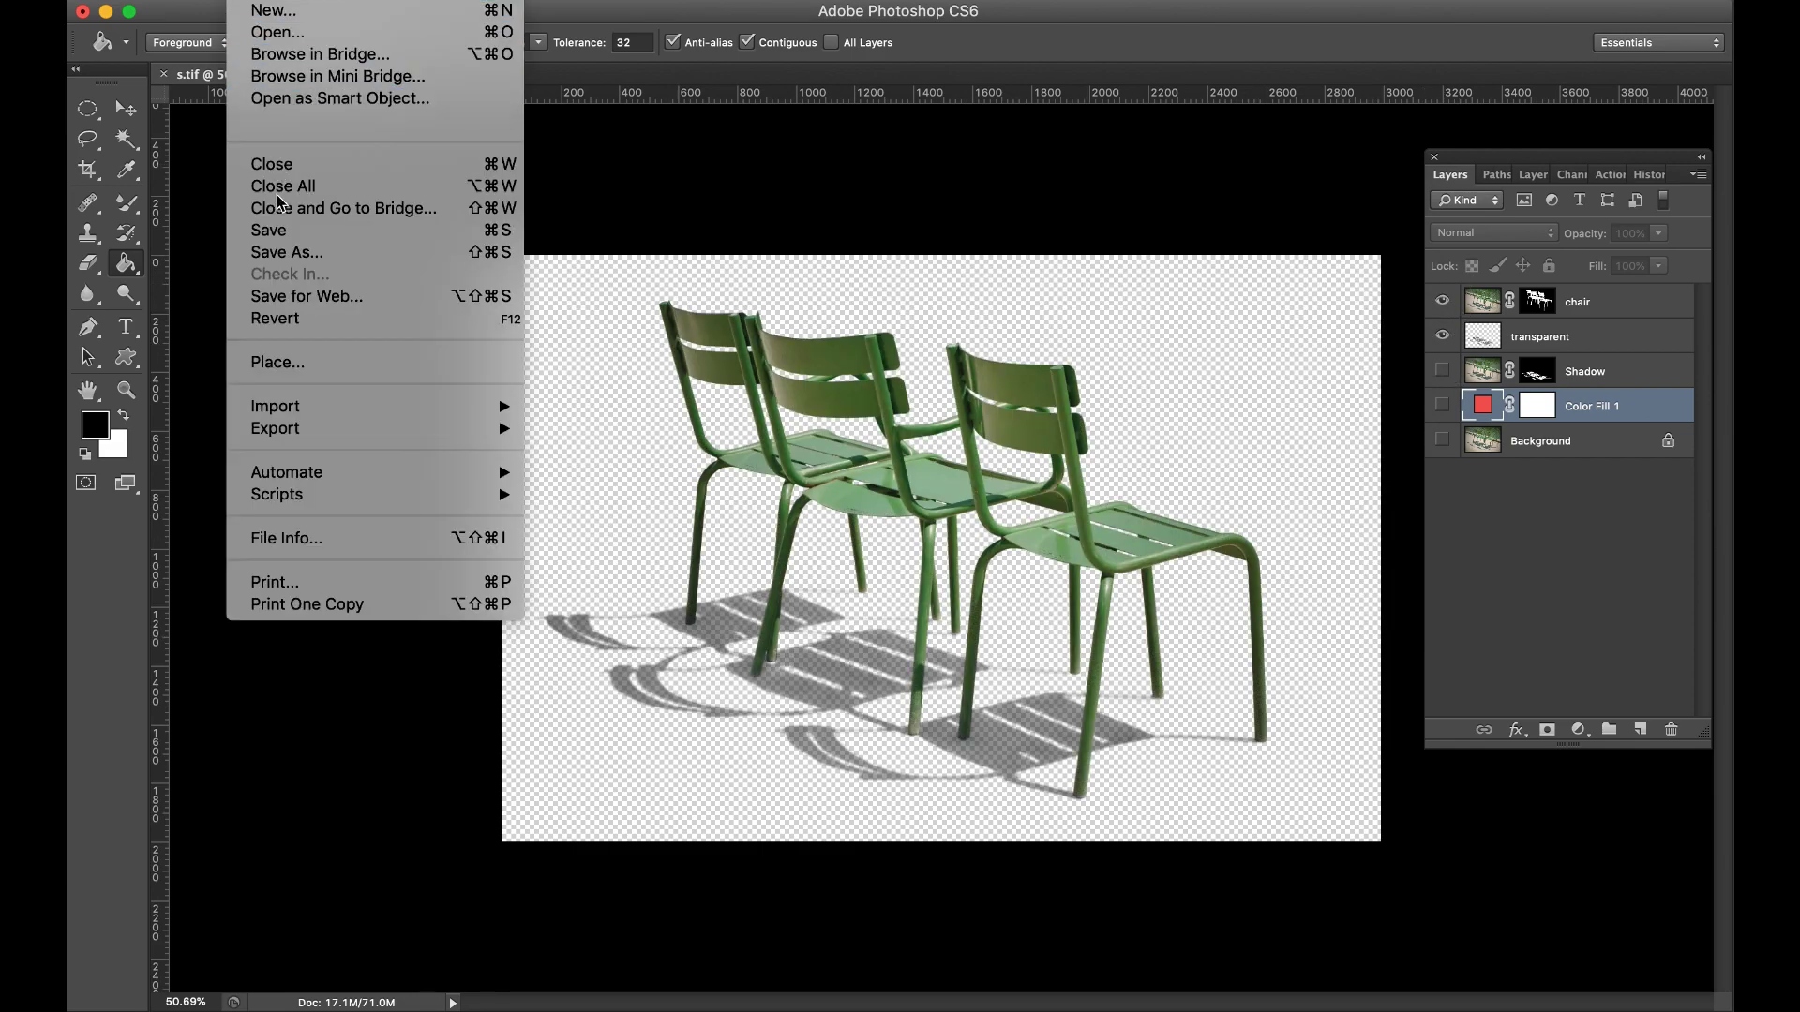
left_click(298, 251)
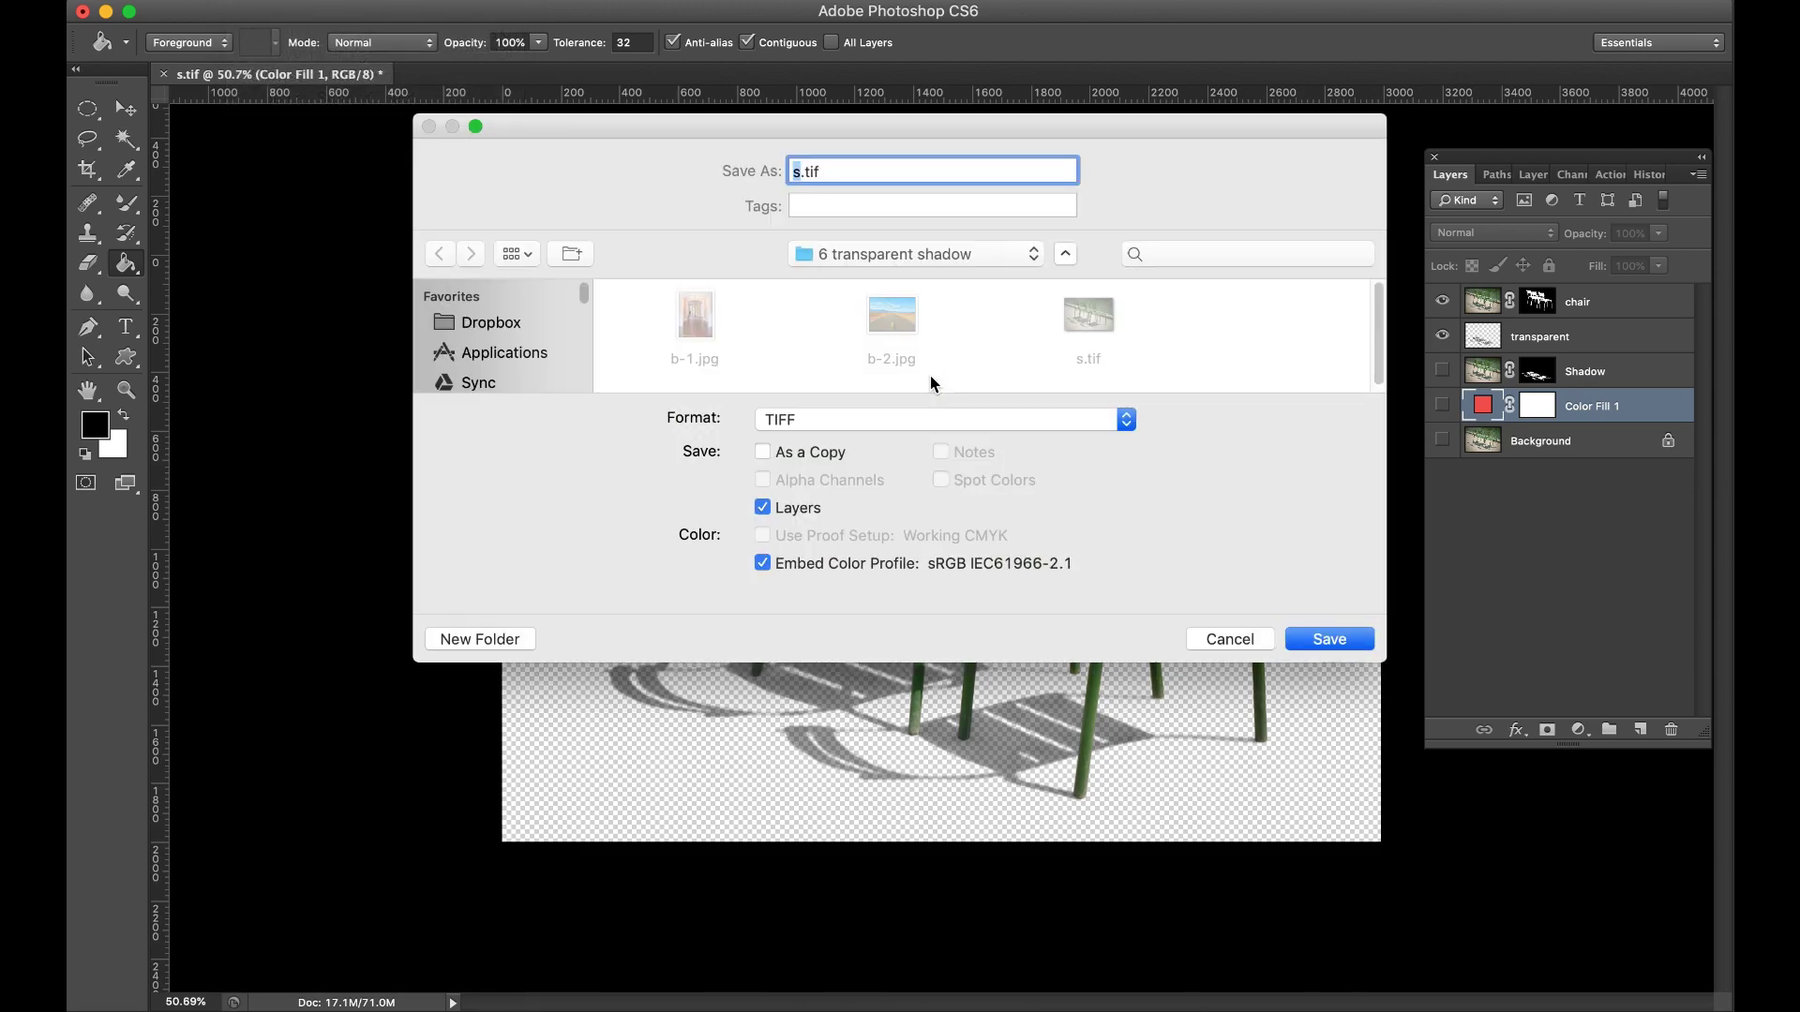
left_click(926, 419)
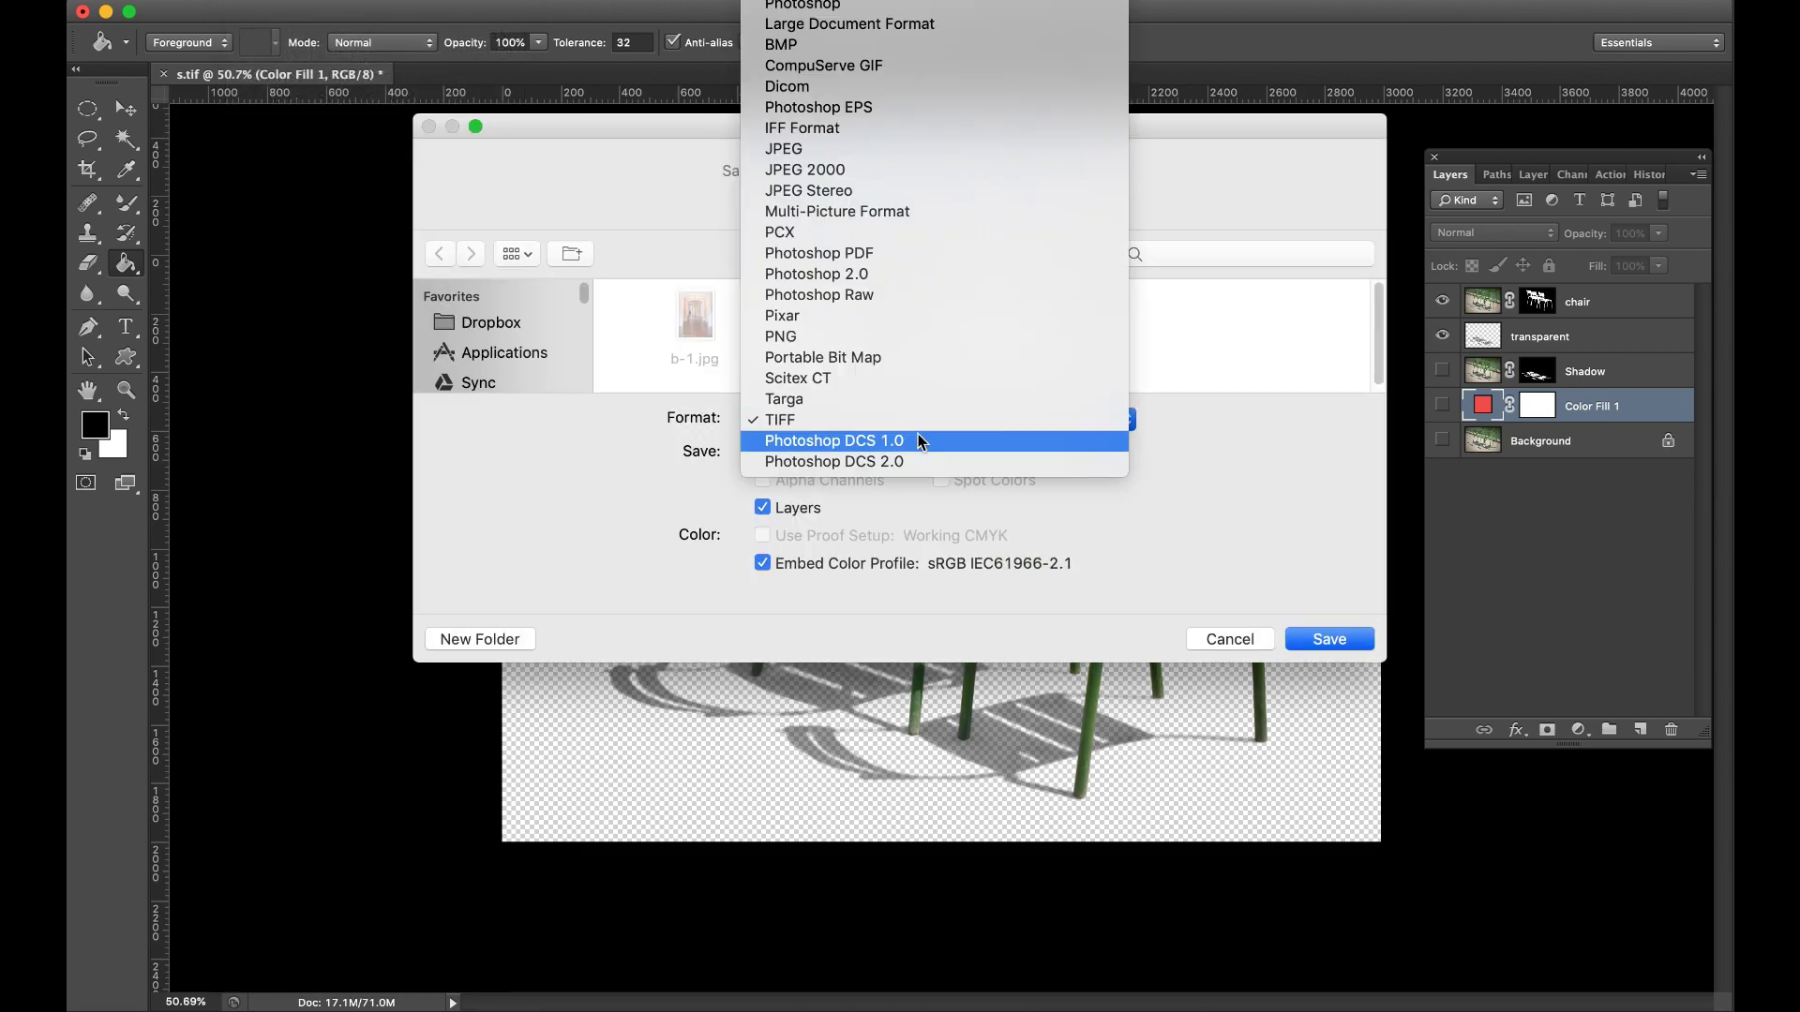
left_click(1318, 606)
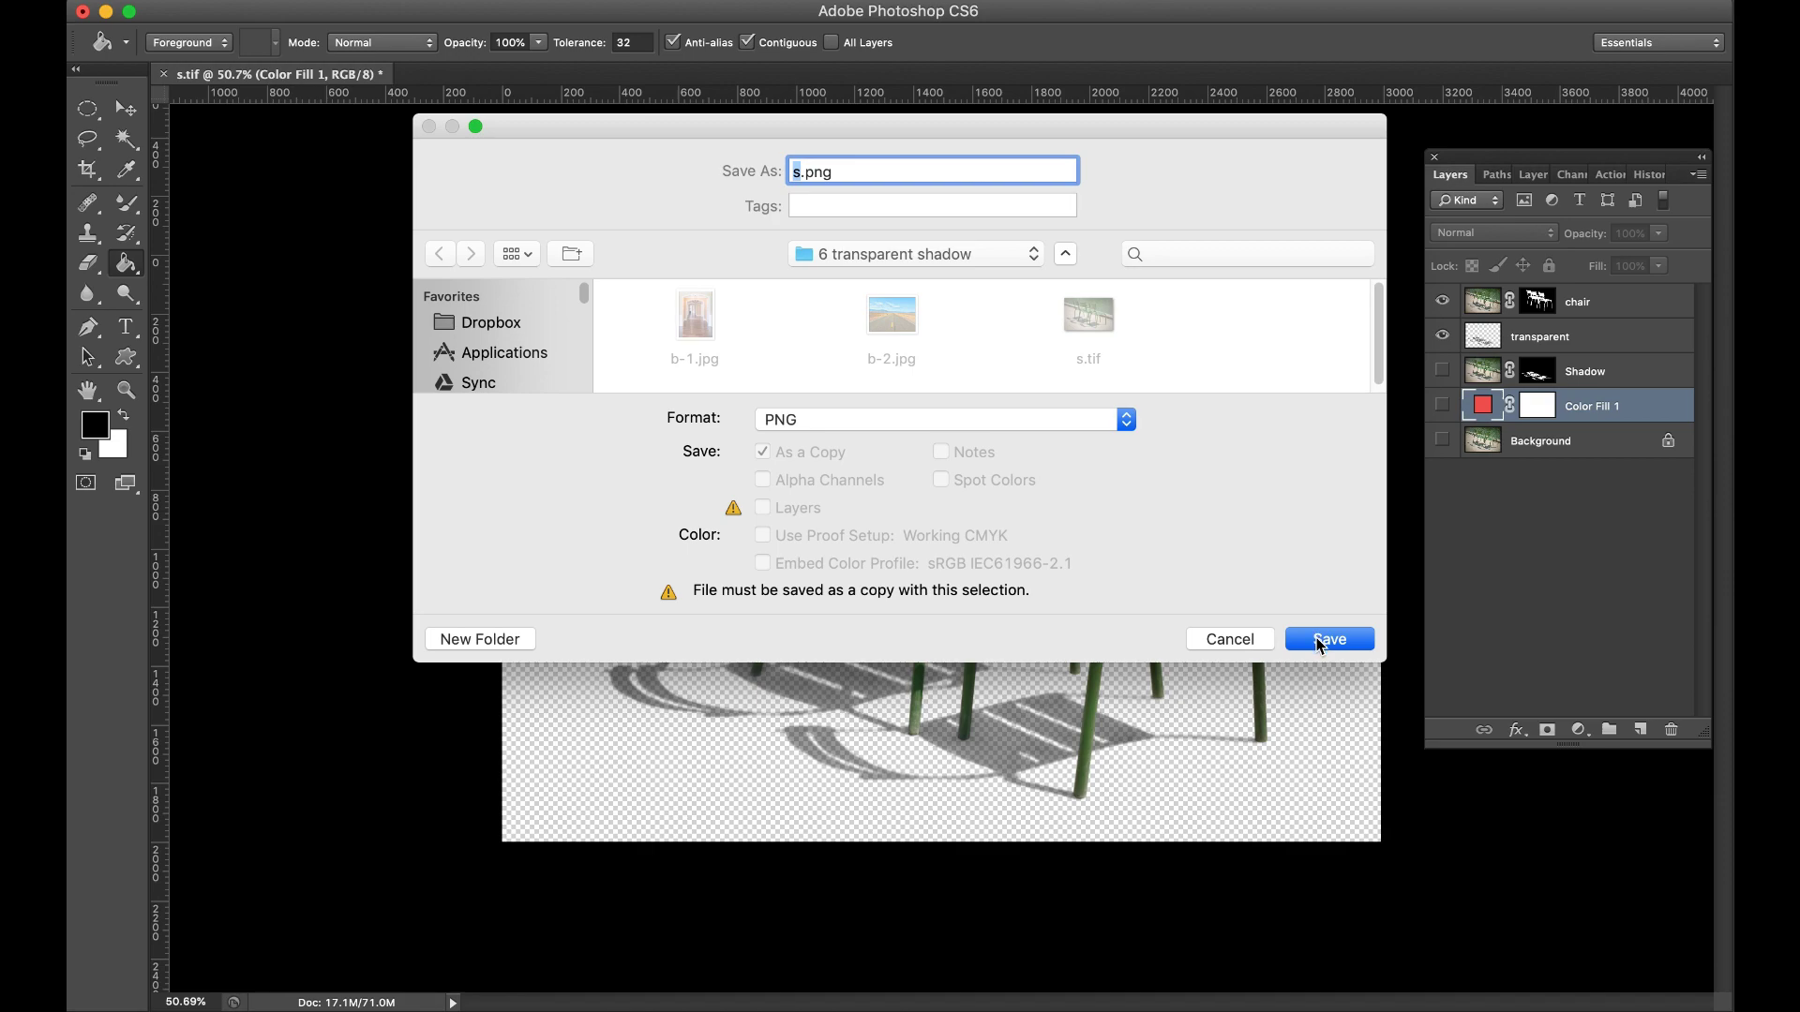
left_click(1317, 637)
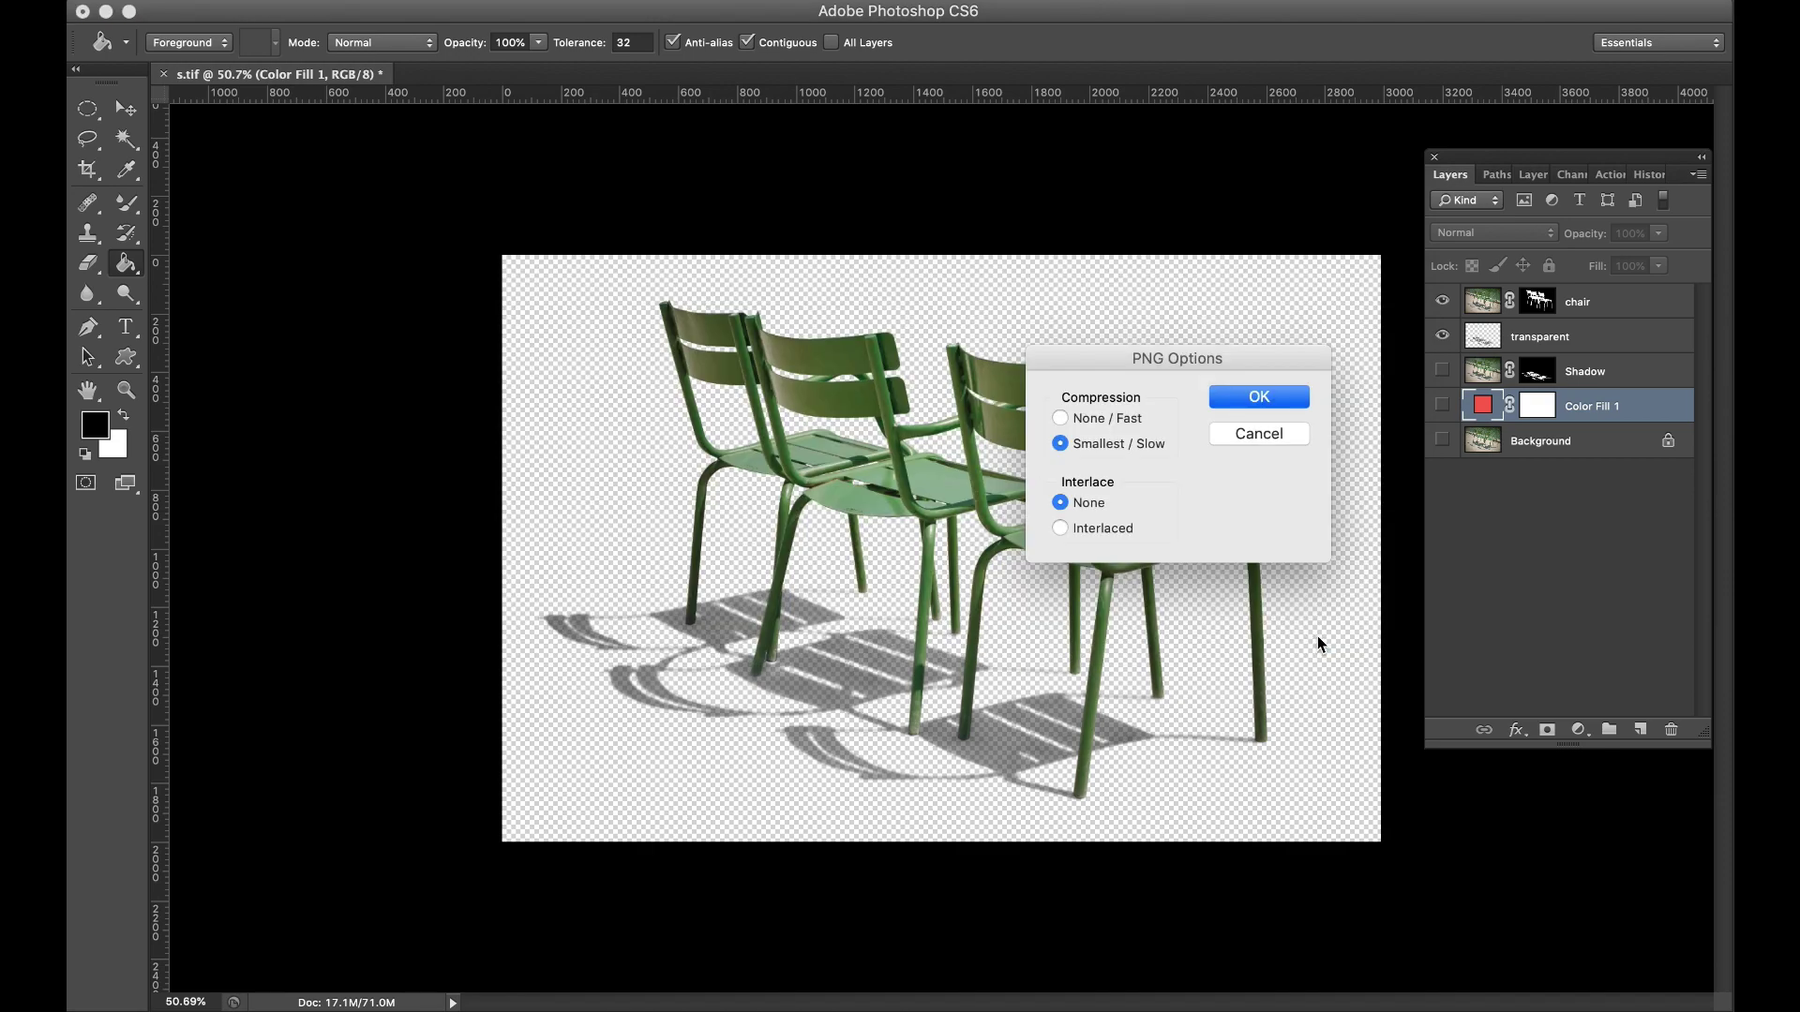
left_click(1271, 399)
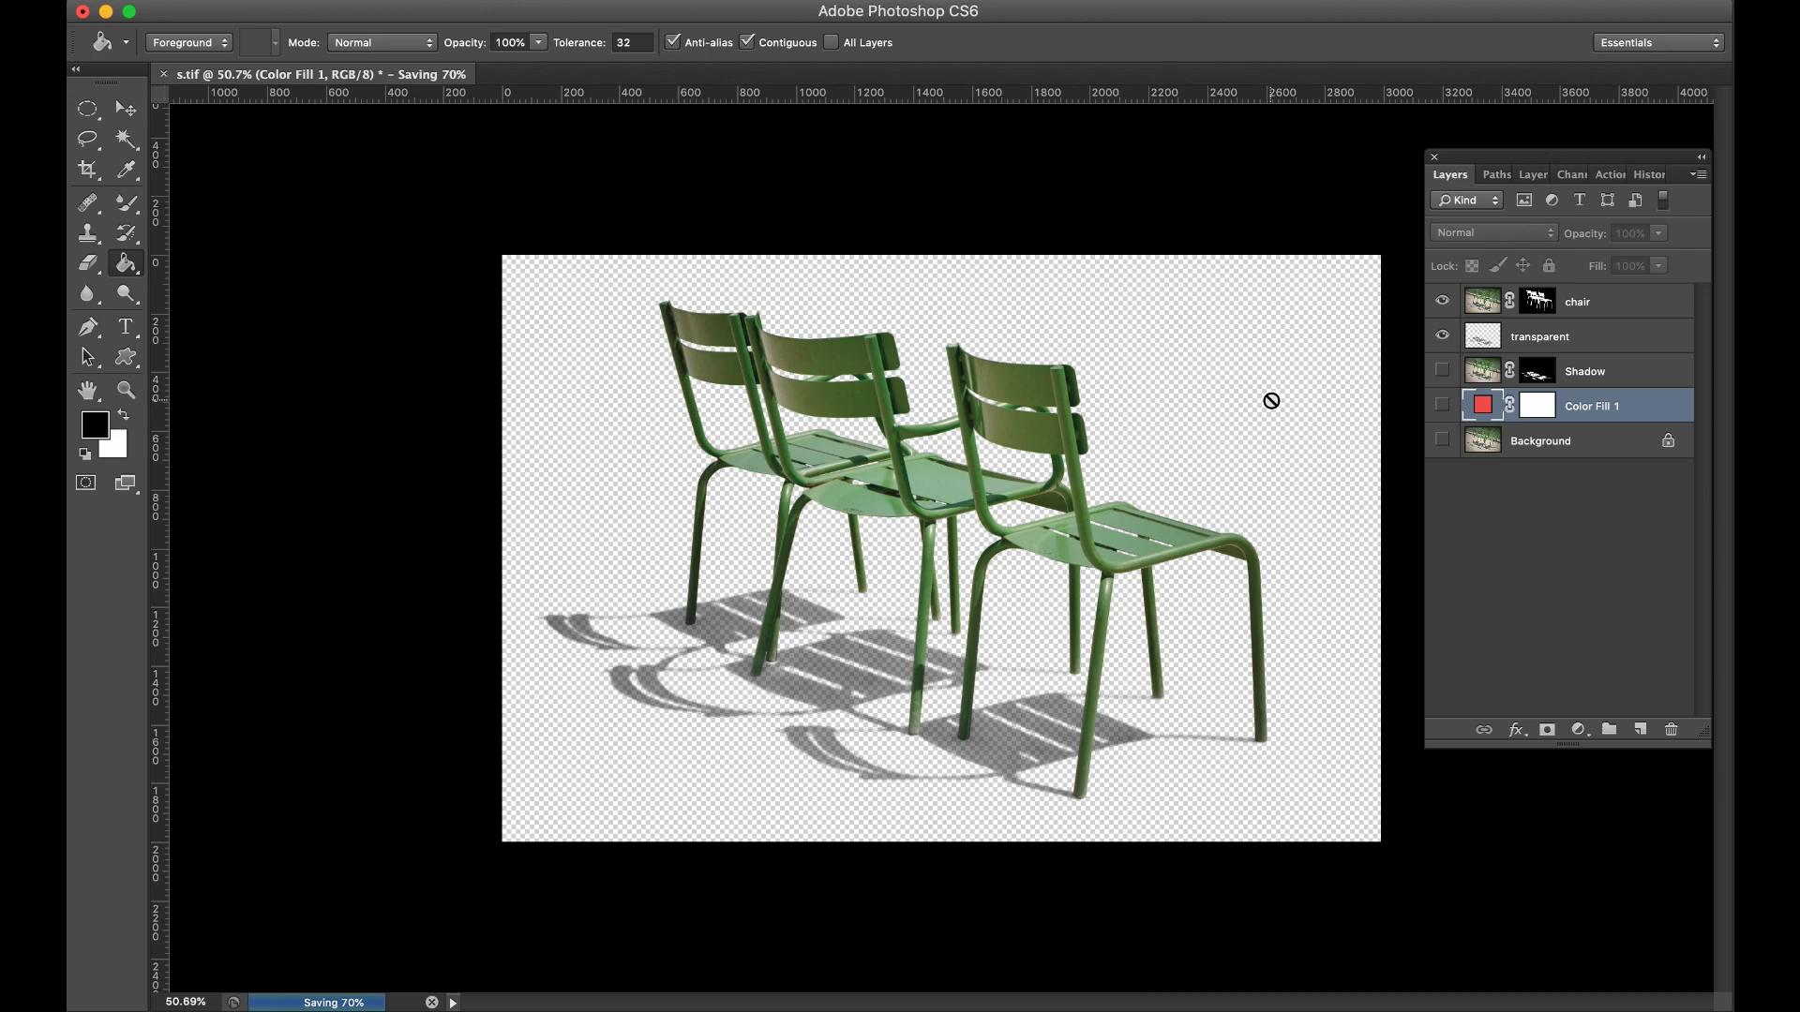
scroll(970, 600, "up", 2)
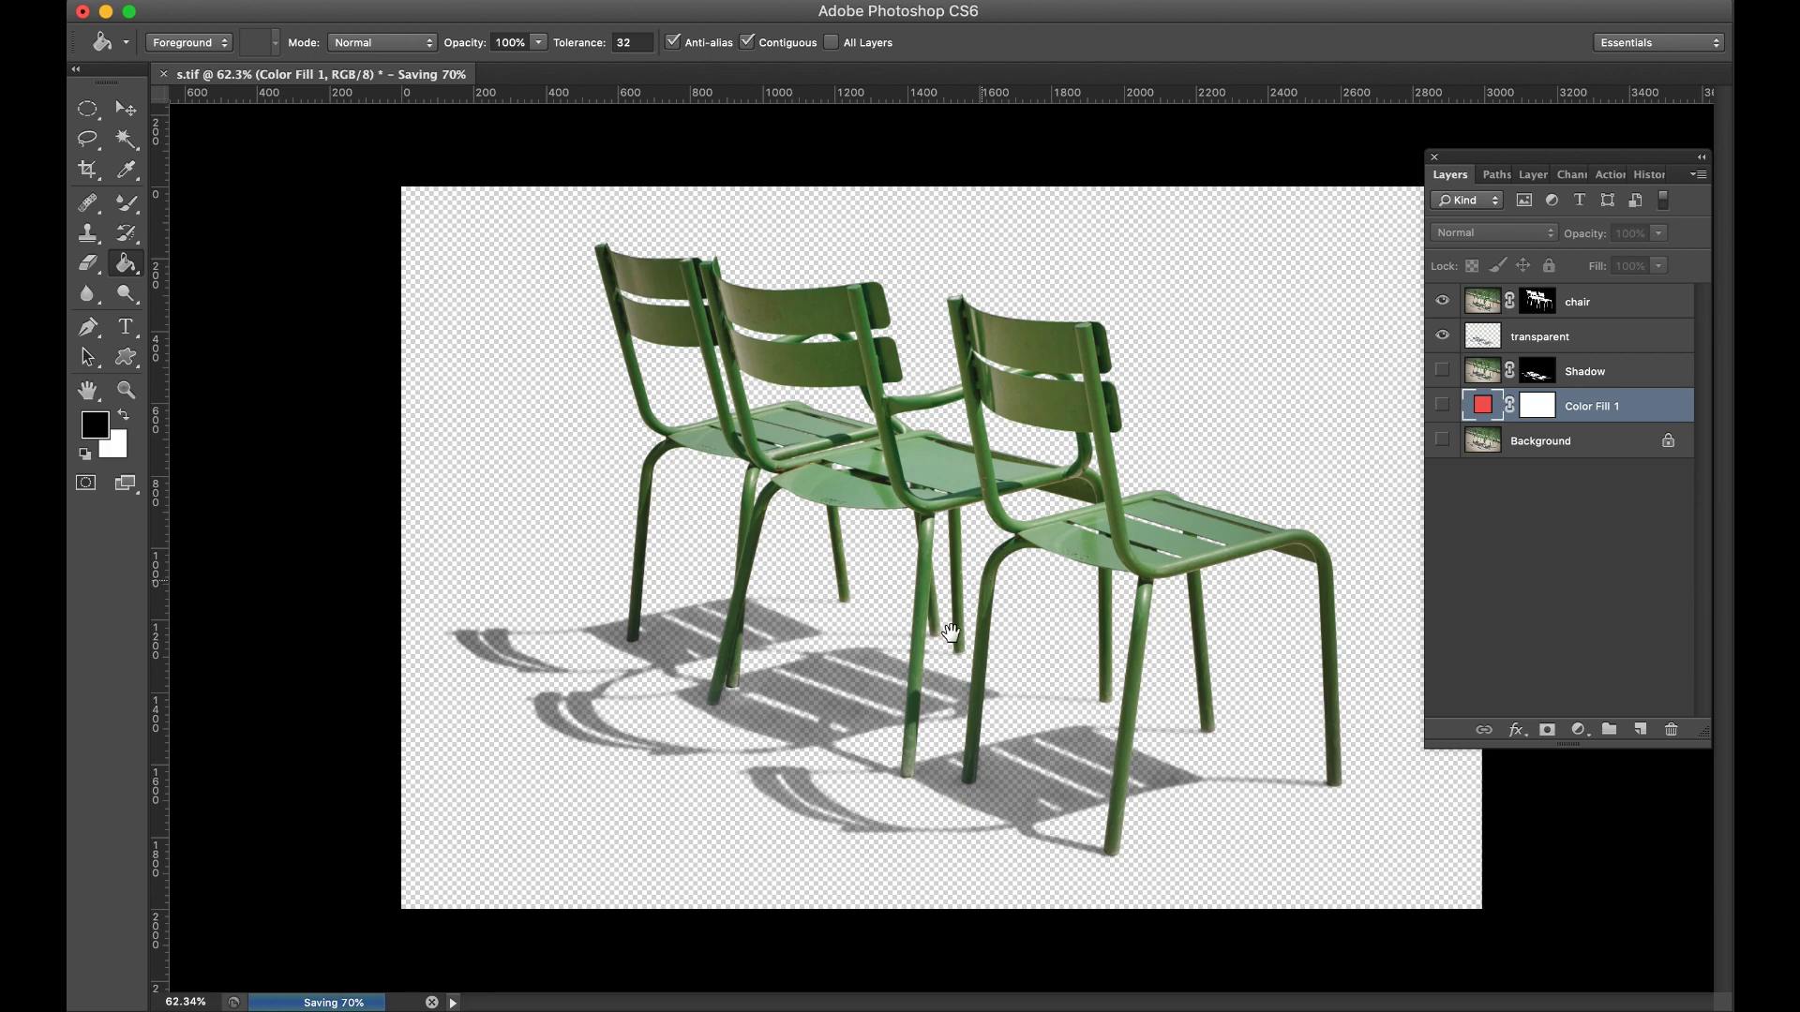
scroll(950, 633, "up", 1)
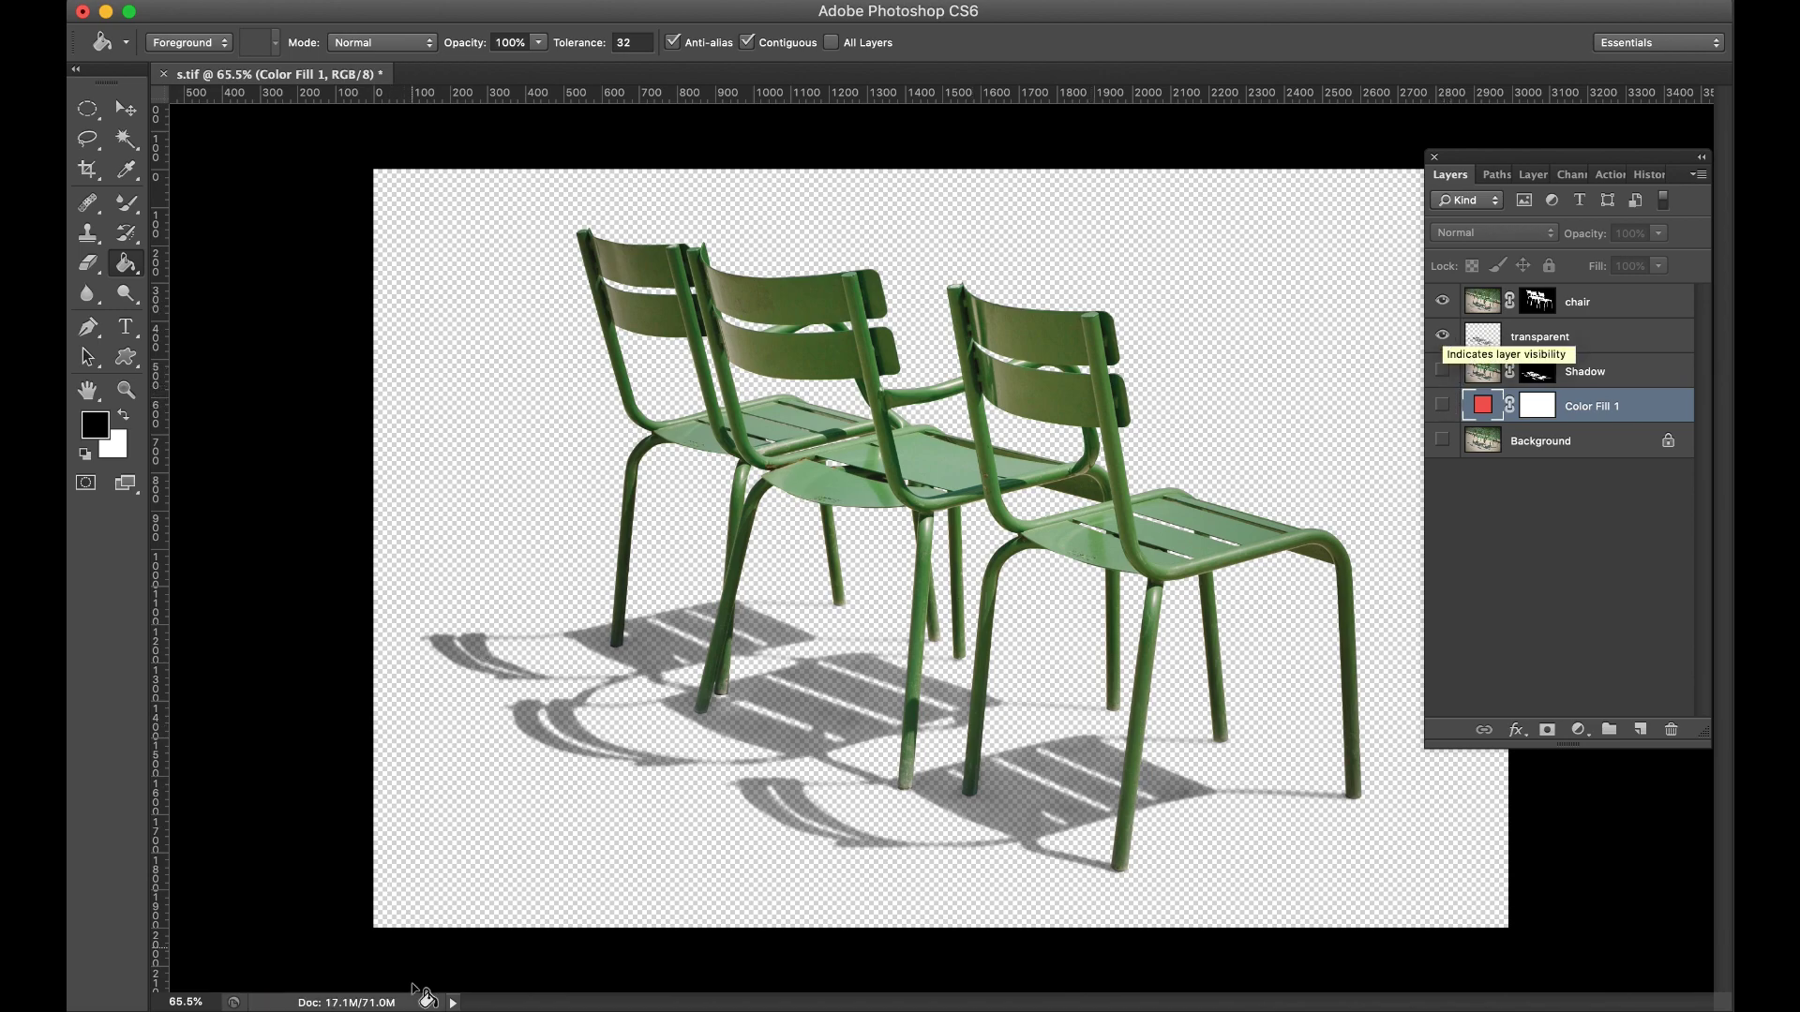
Step: From Finder, open s.png via Open With > Adobe Photoshop CS6
left_click(181, 975)
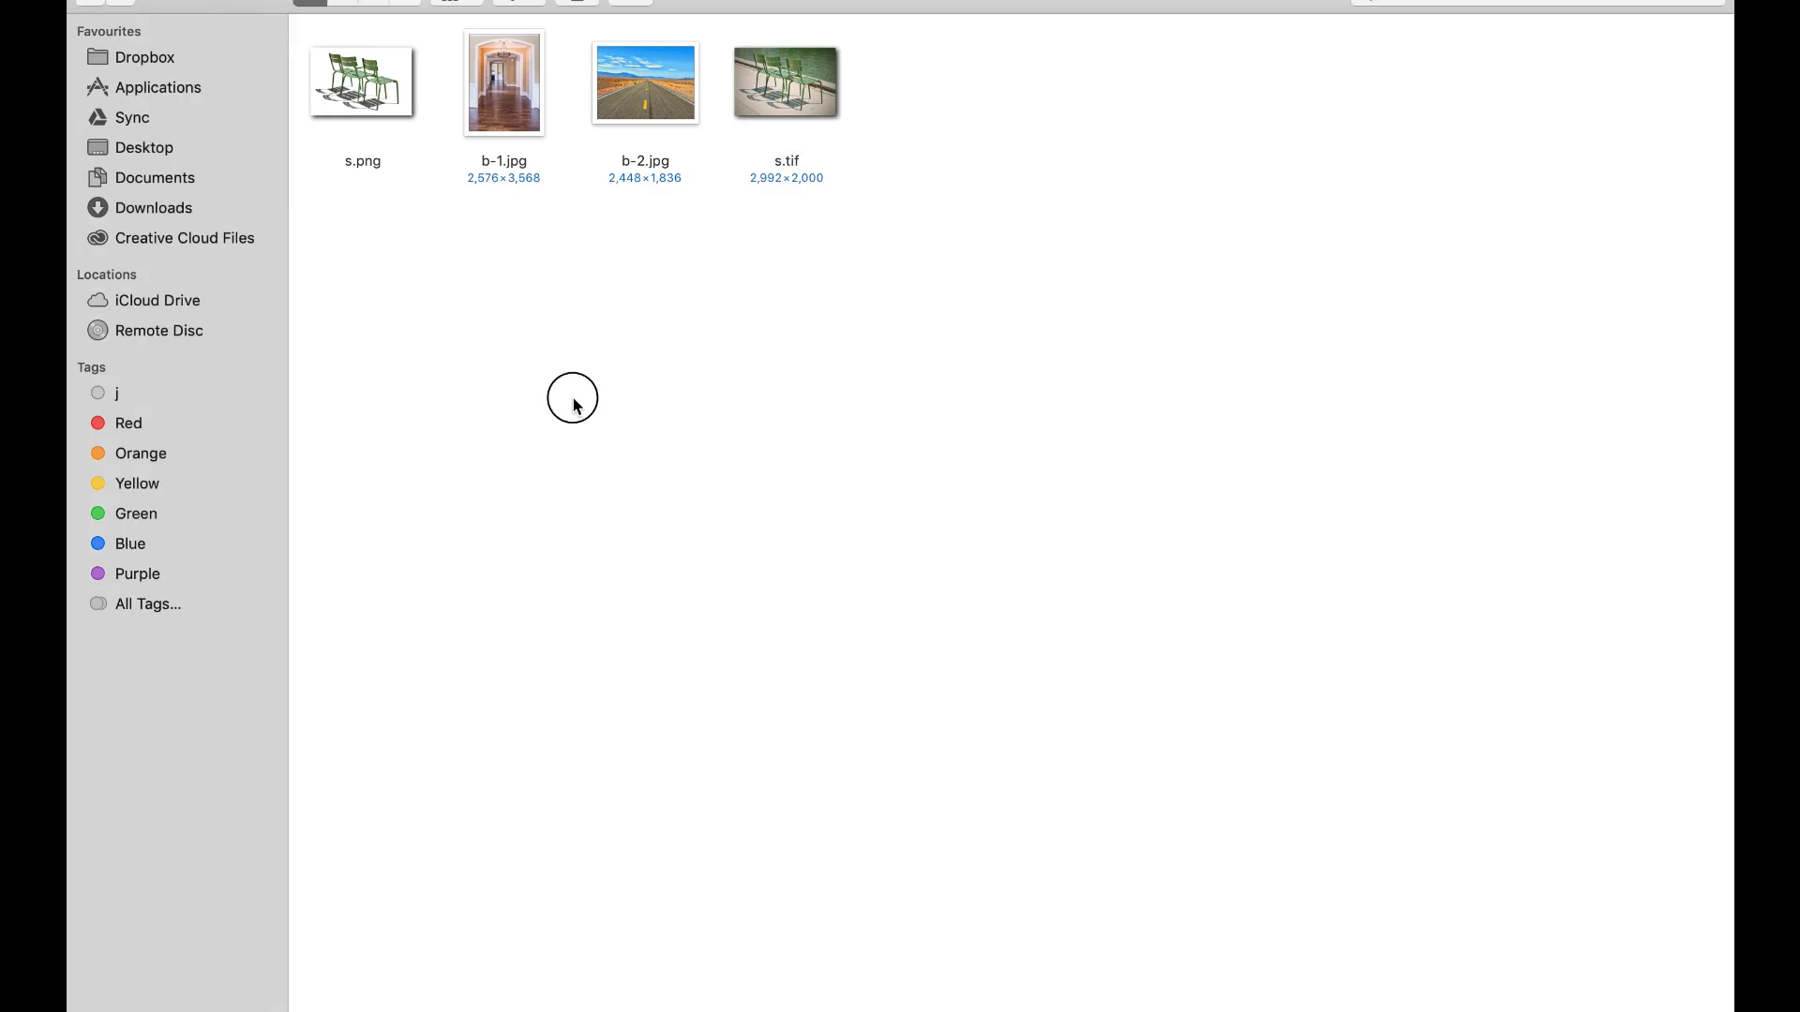
right_click(386, 83)
mouse_move(562, 114)
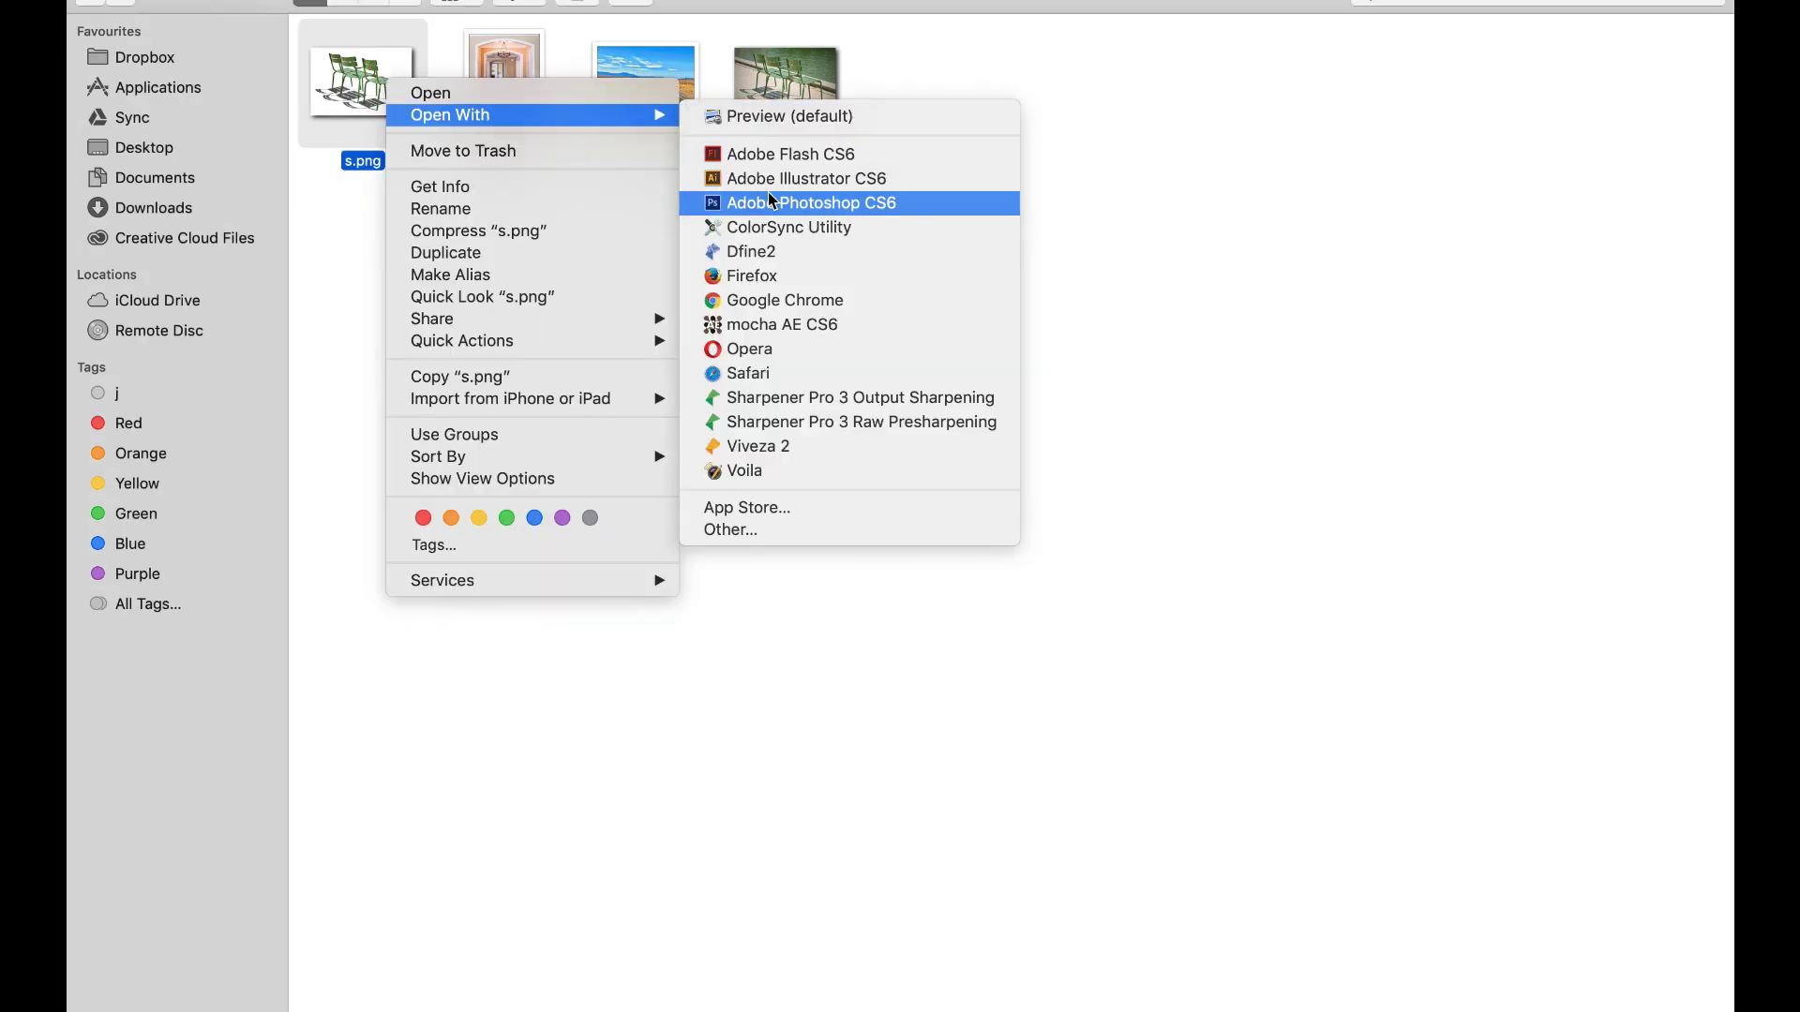
left_click(807, 202)
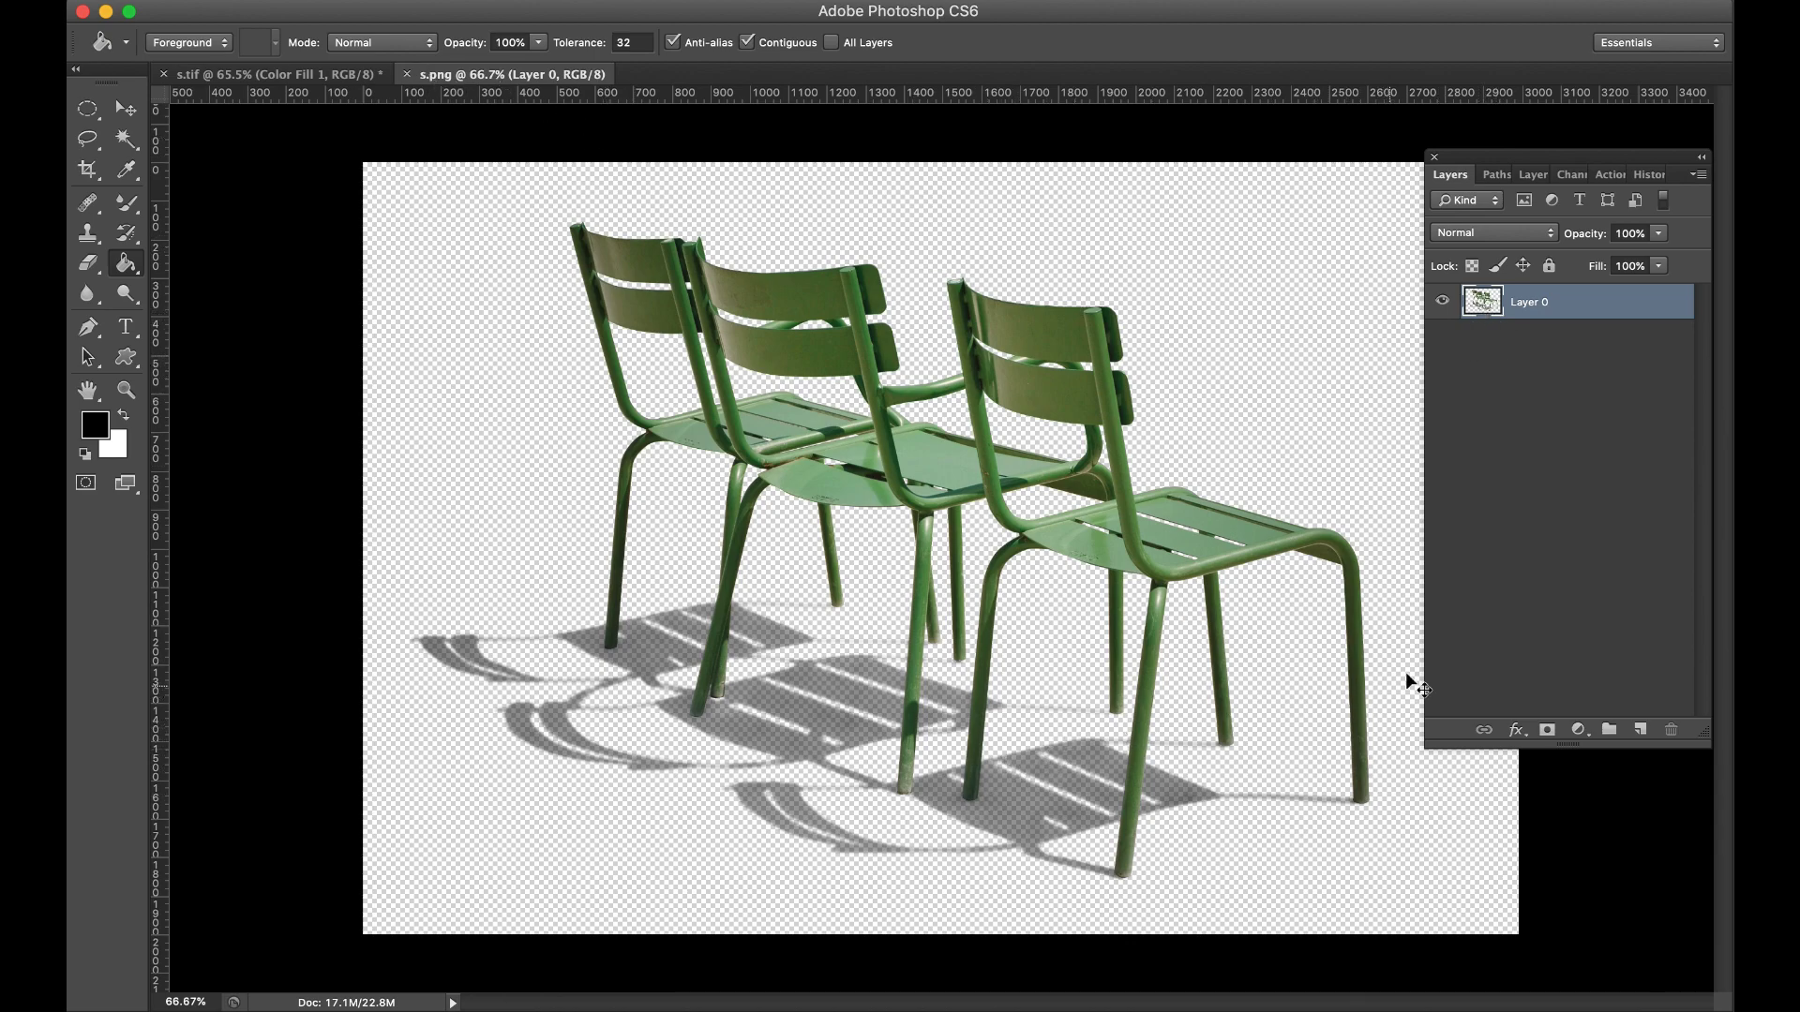
Step: Duplicate the chairs layer and fill the original Layer 0 with pink ff8d8d
key("super+j")
left_click(1526, 347)
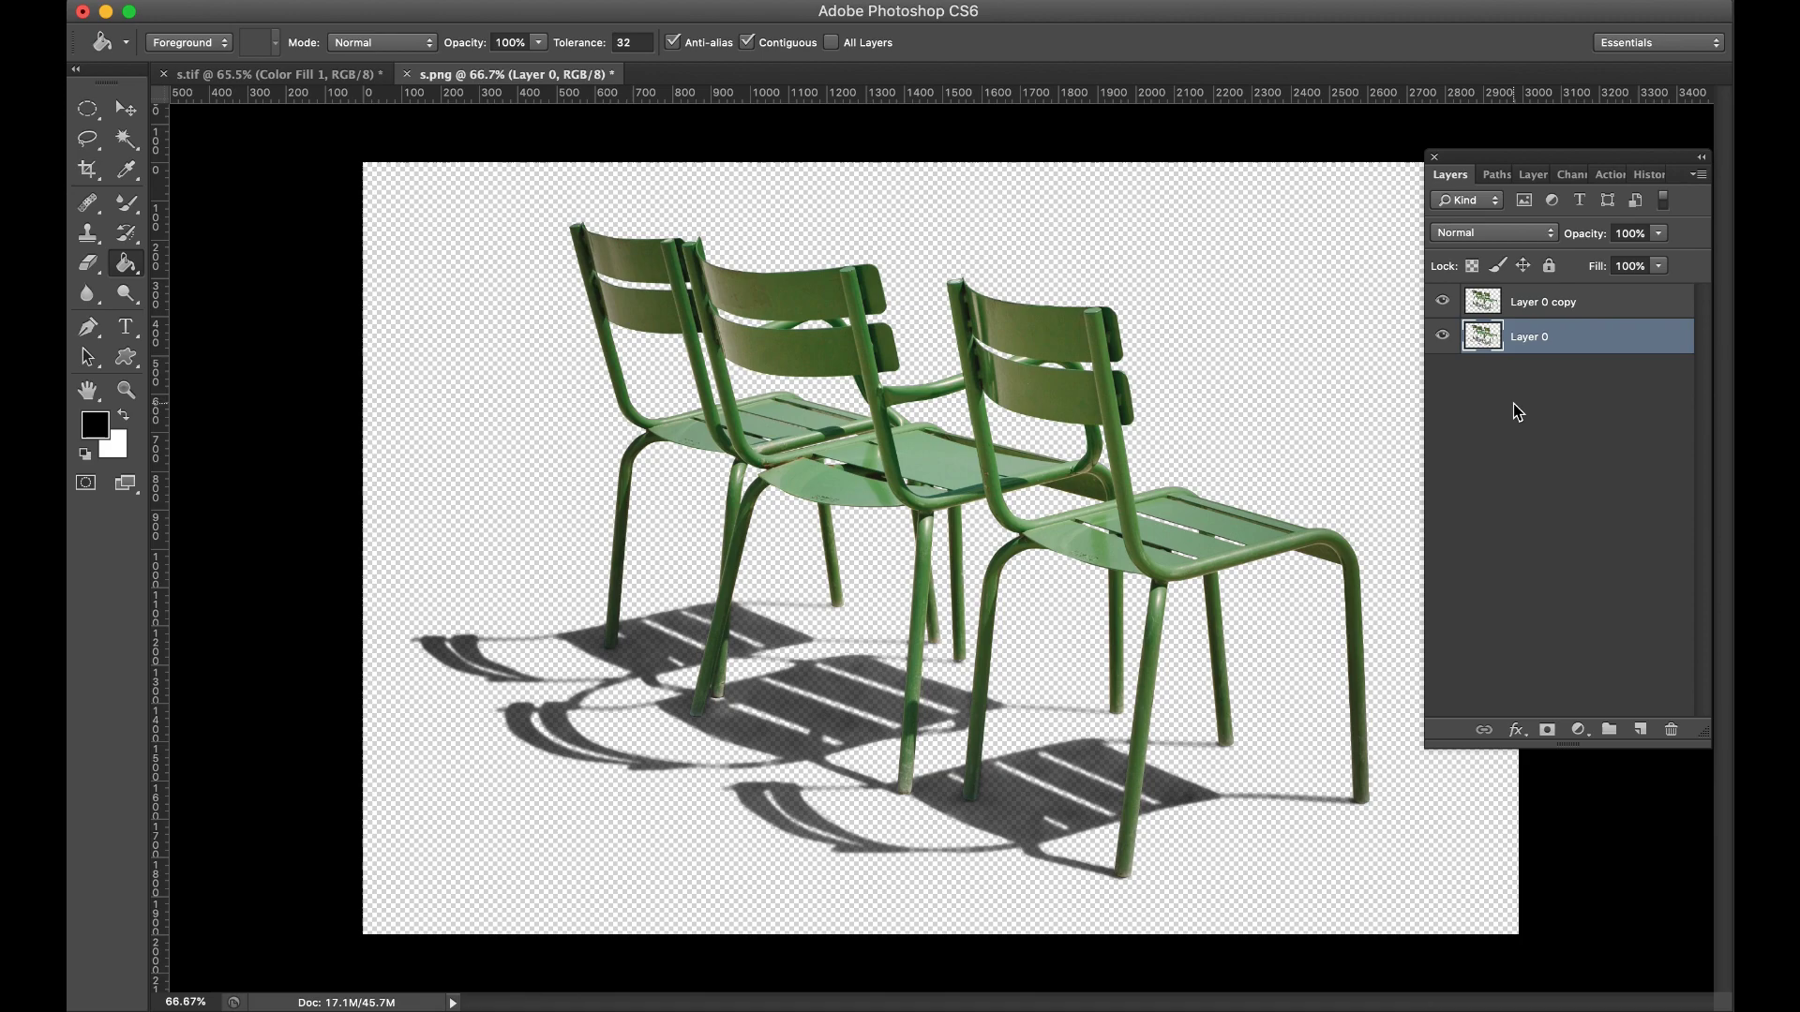
left_click(126, 420)
left_click(112, 443)
left_click_drag(270, 422, 293, 286)
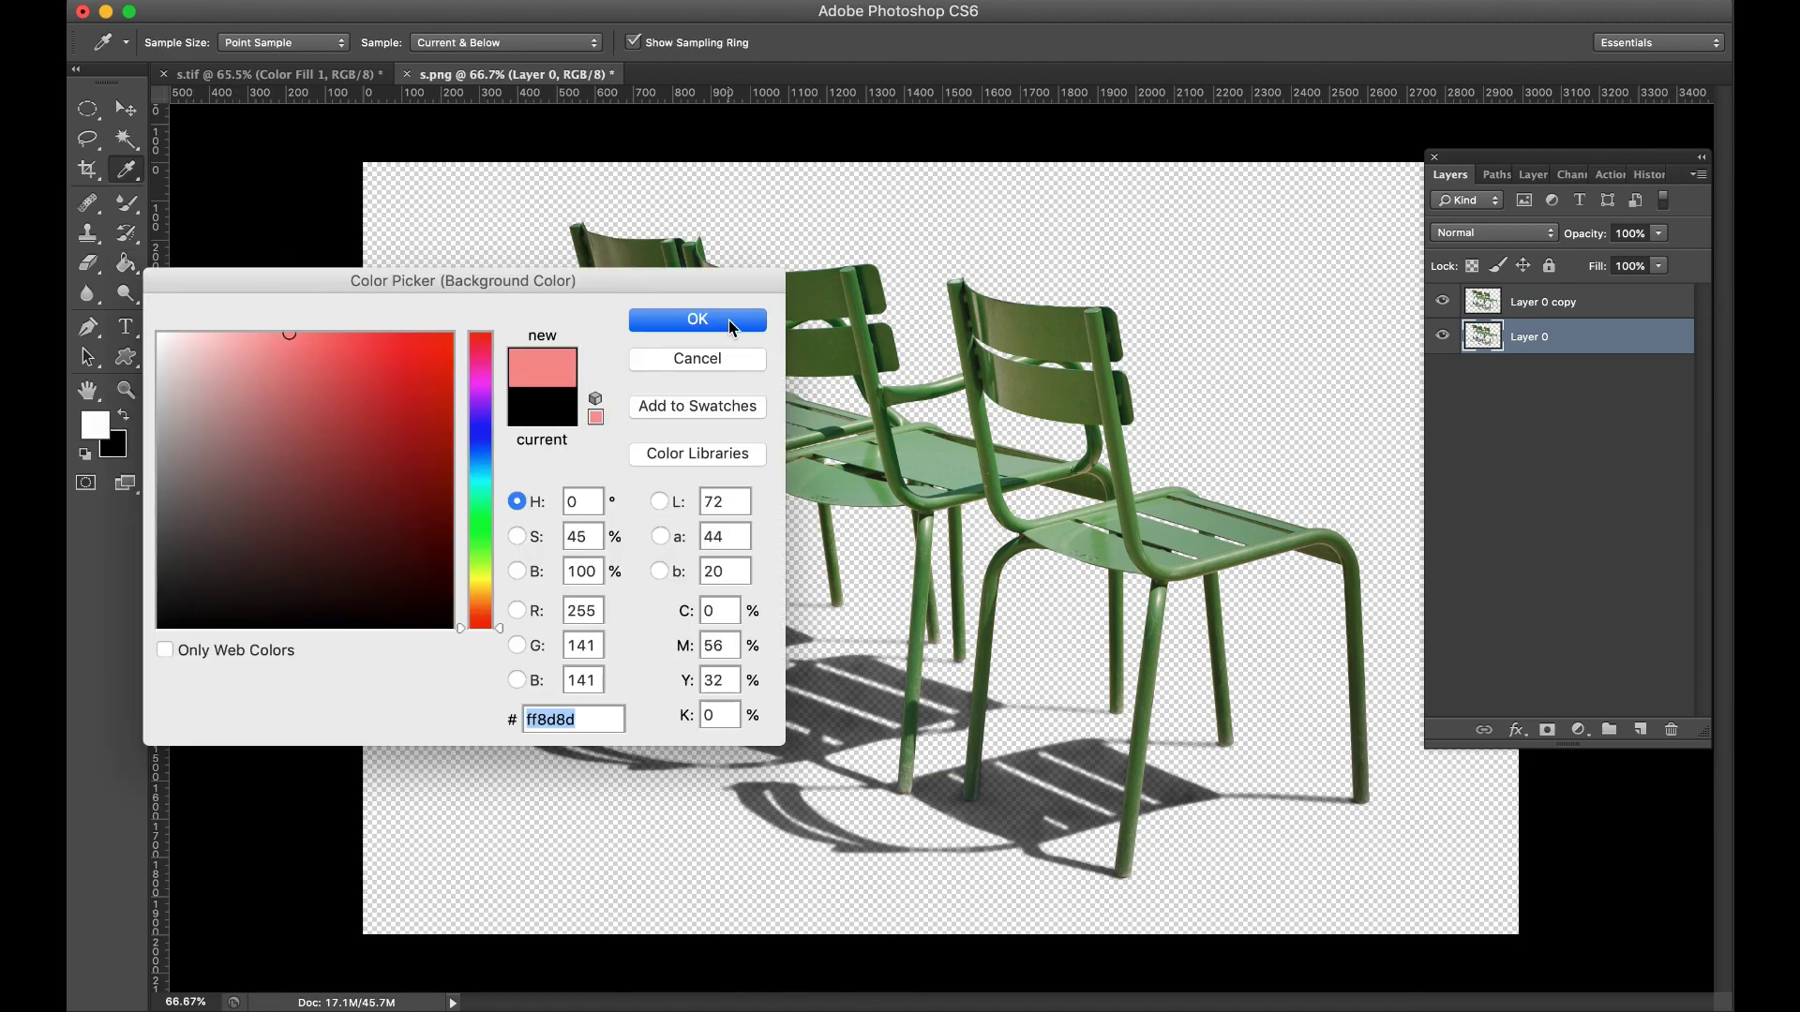
key("Return")
key("super+BackSpace")
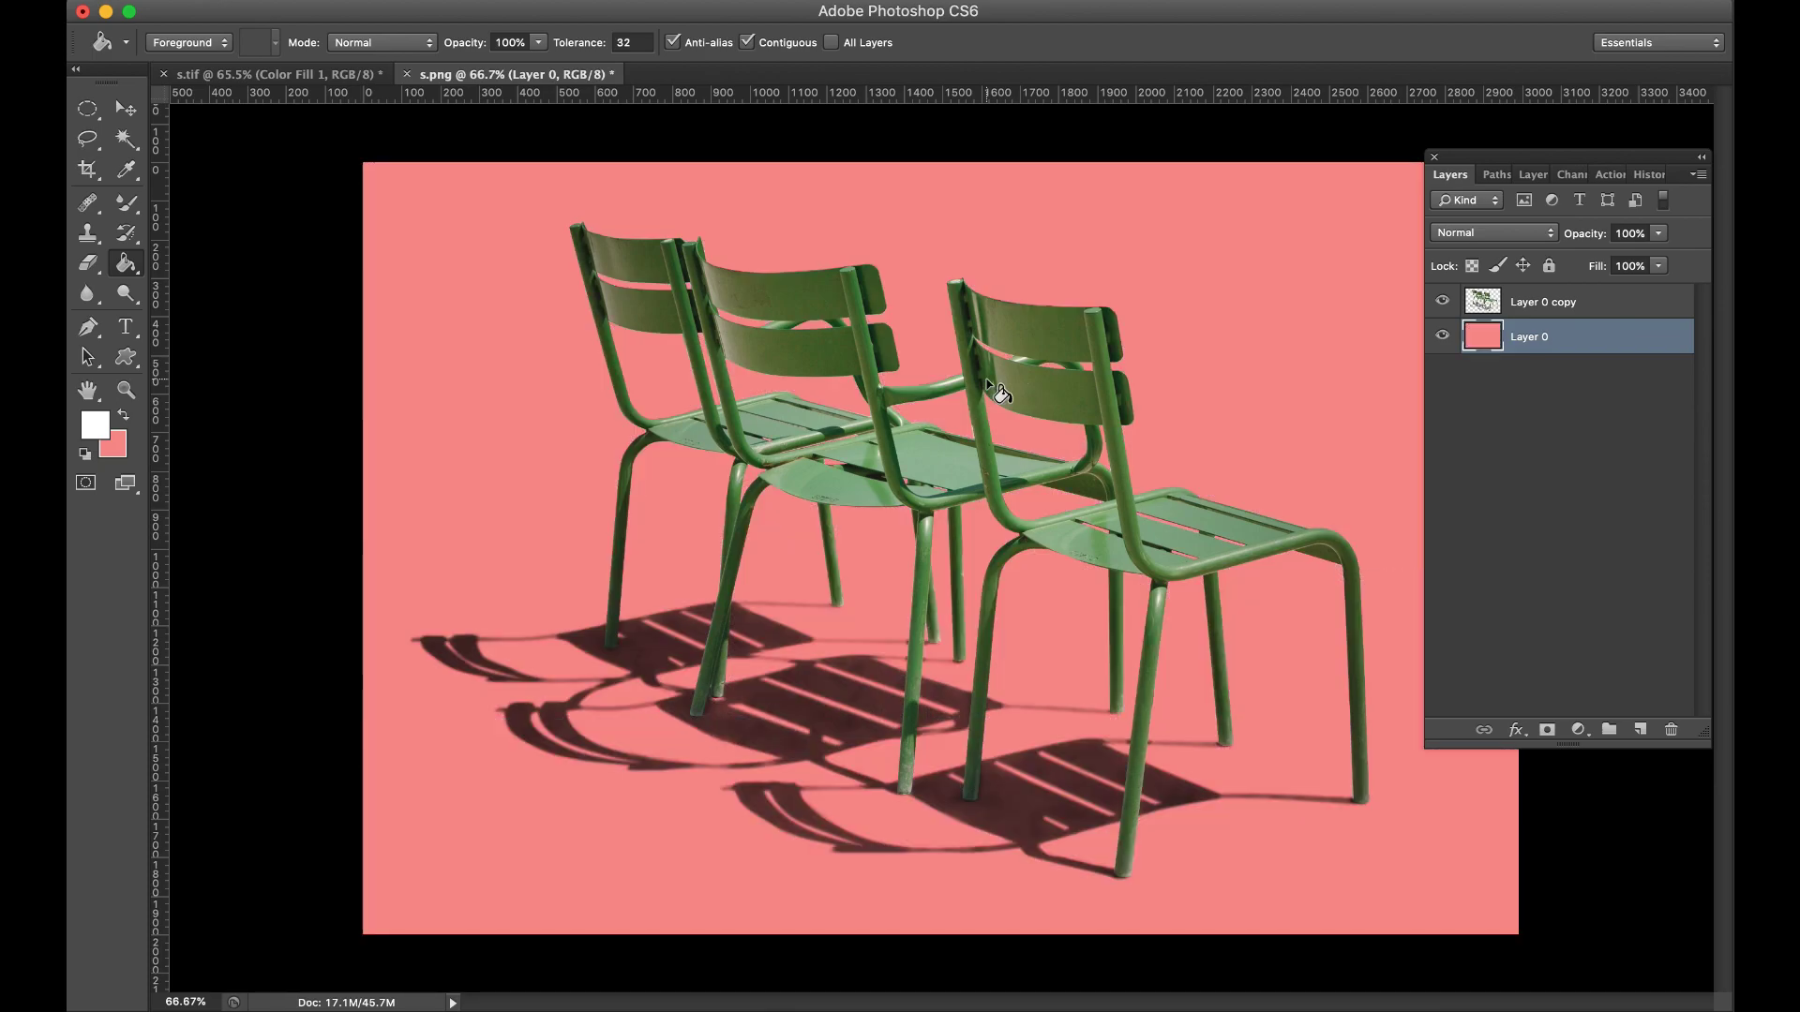
Step: Hide both chair layers, switch to s.tif, and drag the hallway photo b-1.jpg in from Finder
scroll(1001, 806, "up", 5)
scroll(990, 817, "up", 3)
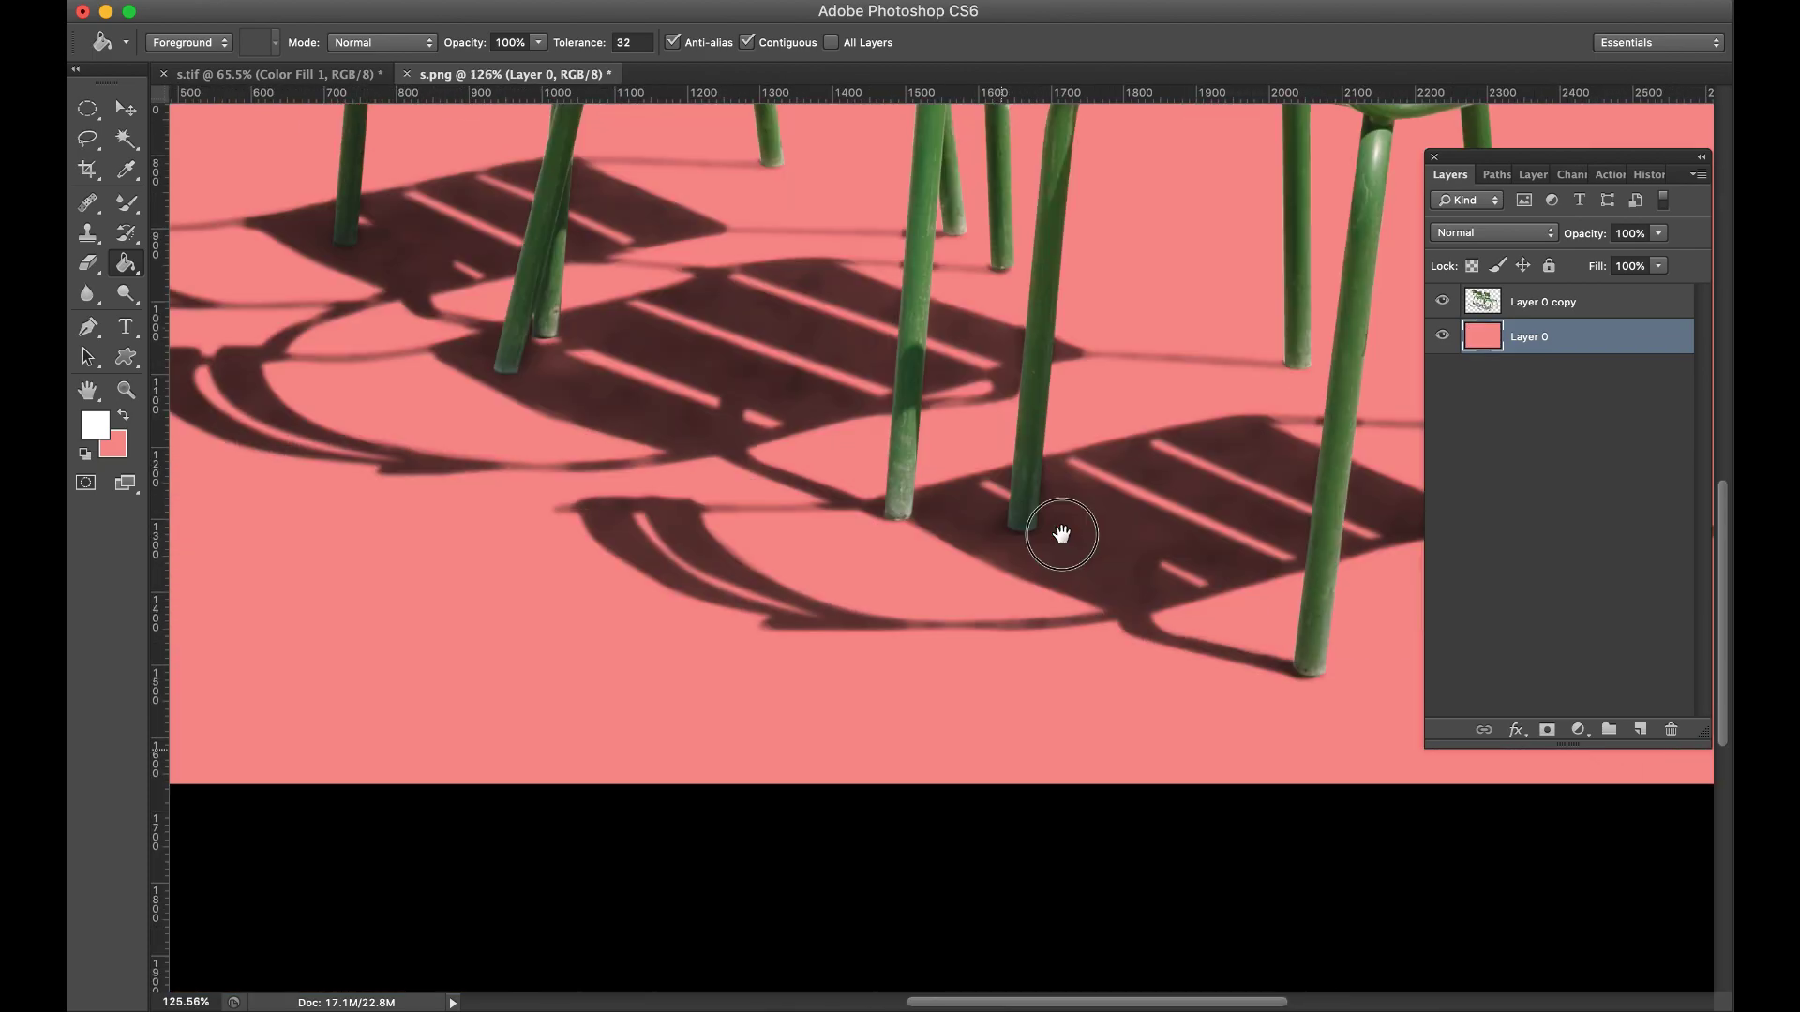
left_click_drag(1441, 300, 1444, 337)
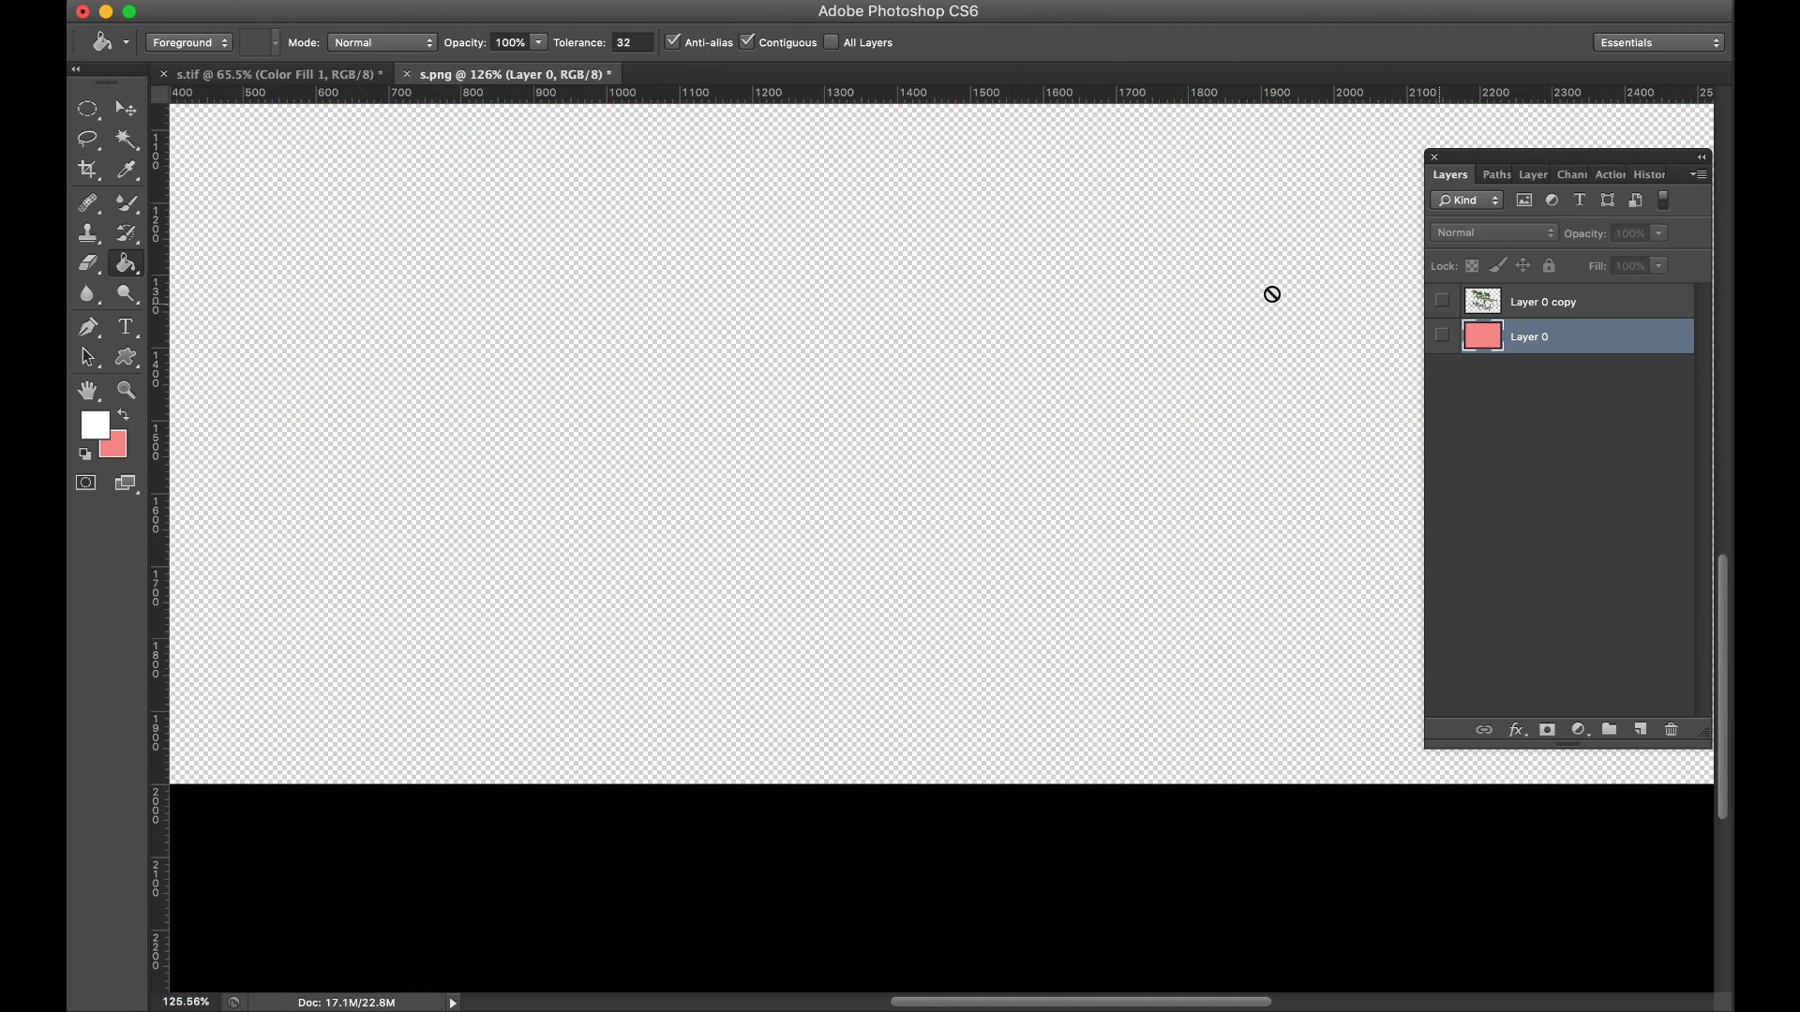
key("ctrl+Tab")
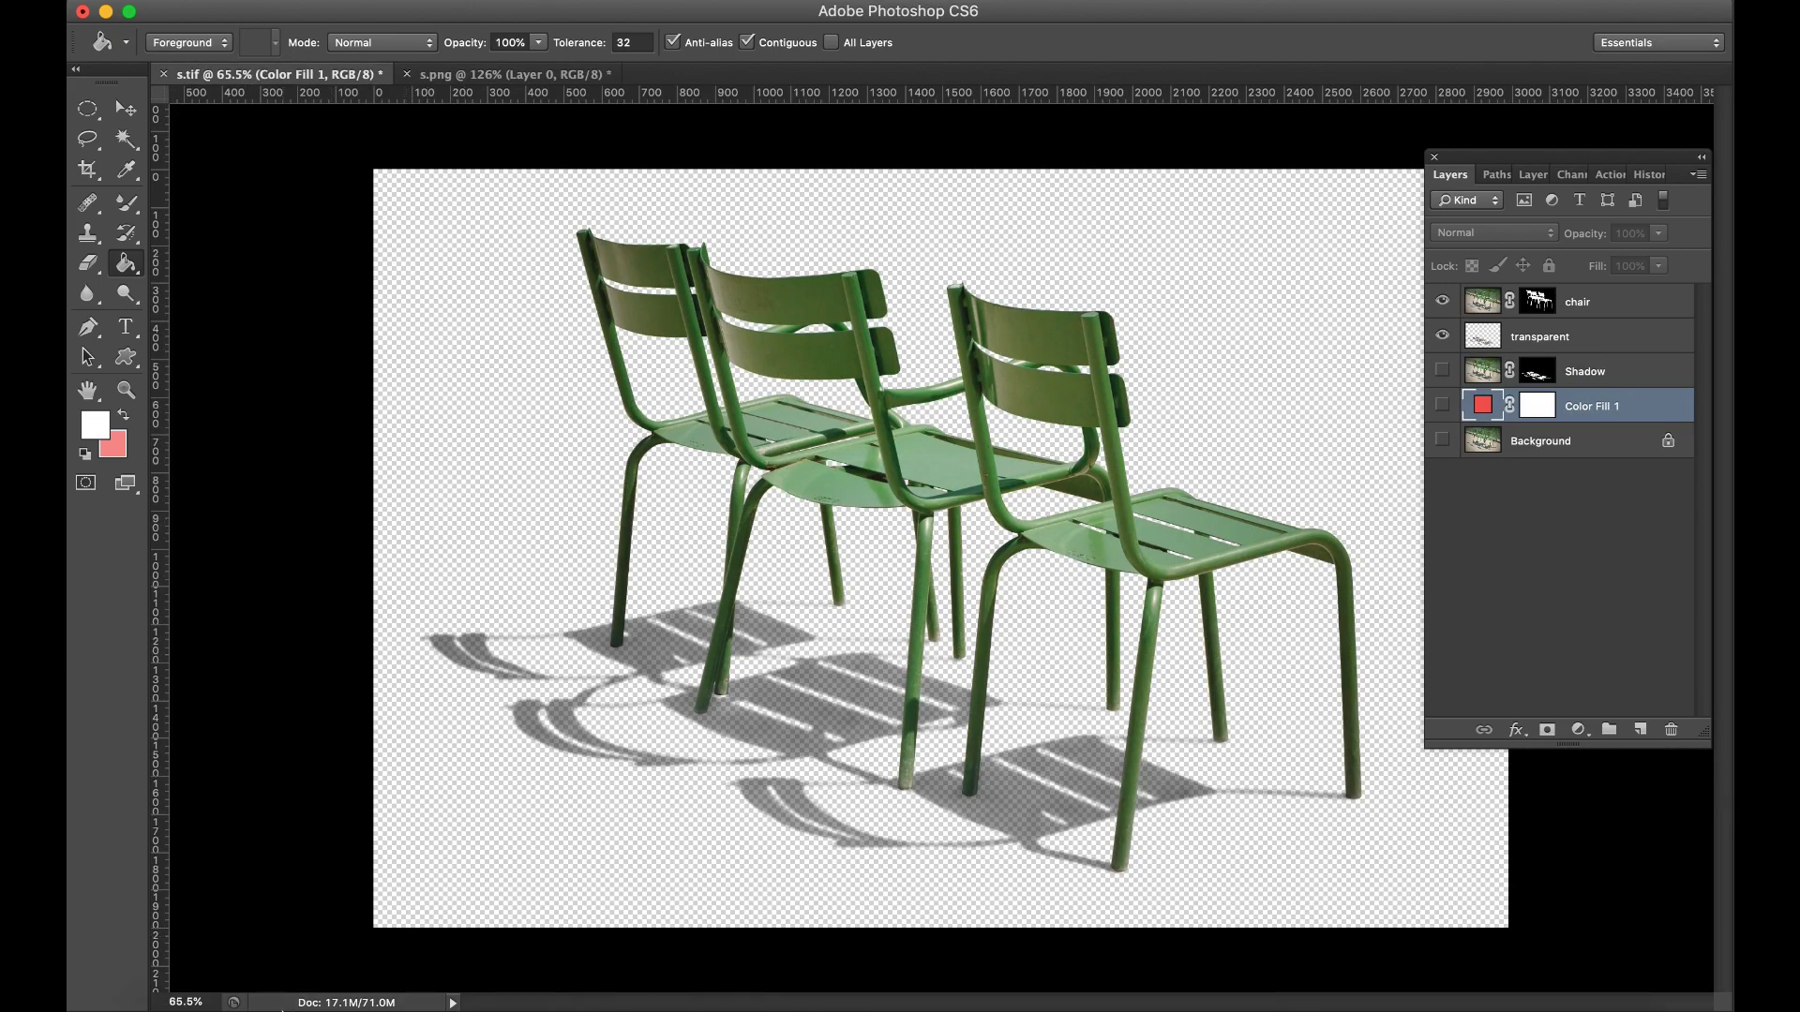
left_click(183, 978)
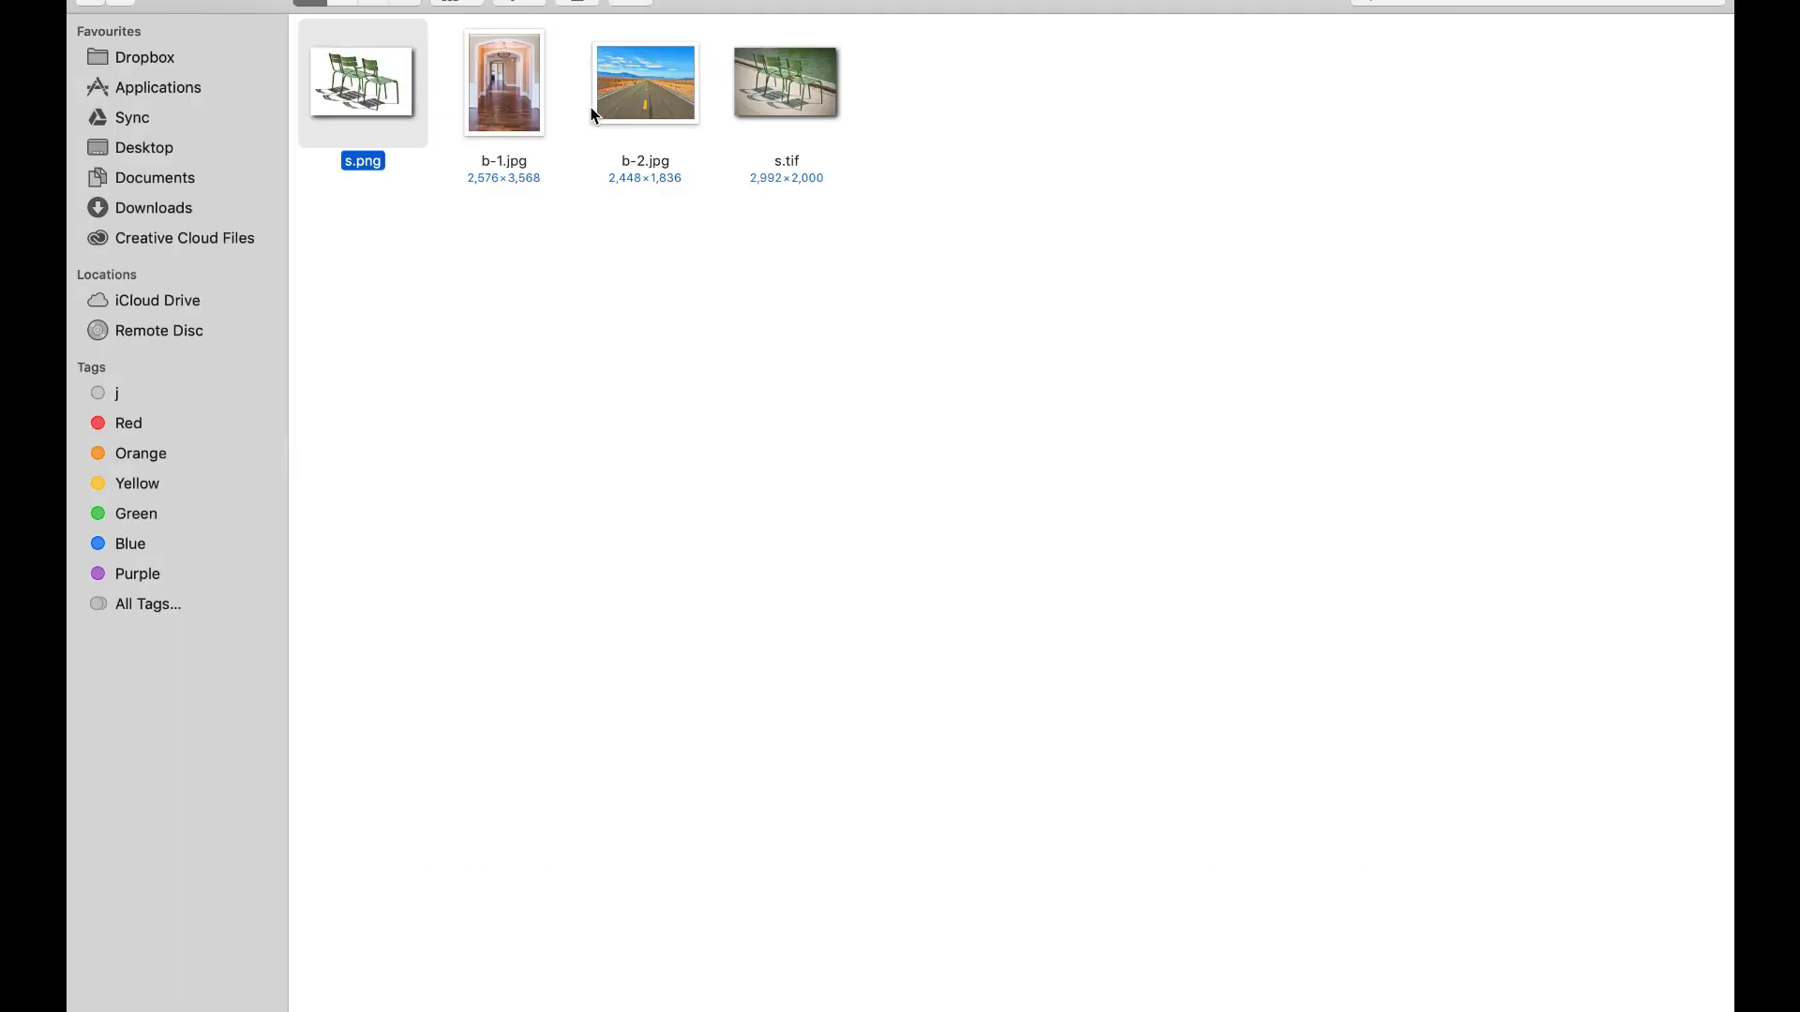
left_click(515, 91)
left_click_drag(610, 103, 935, 656)
key("super+Tab")
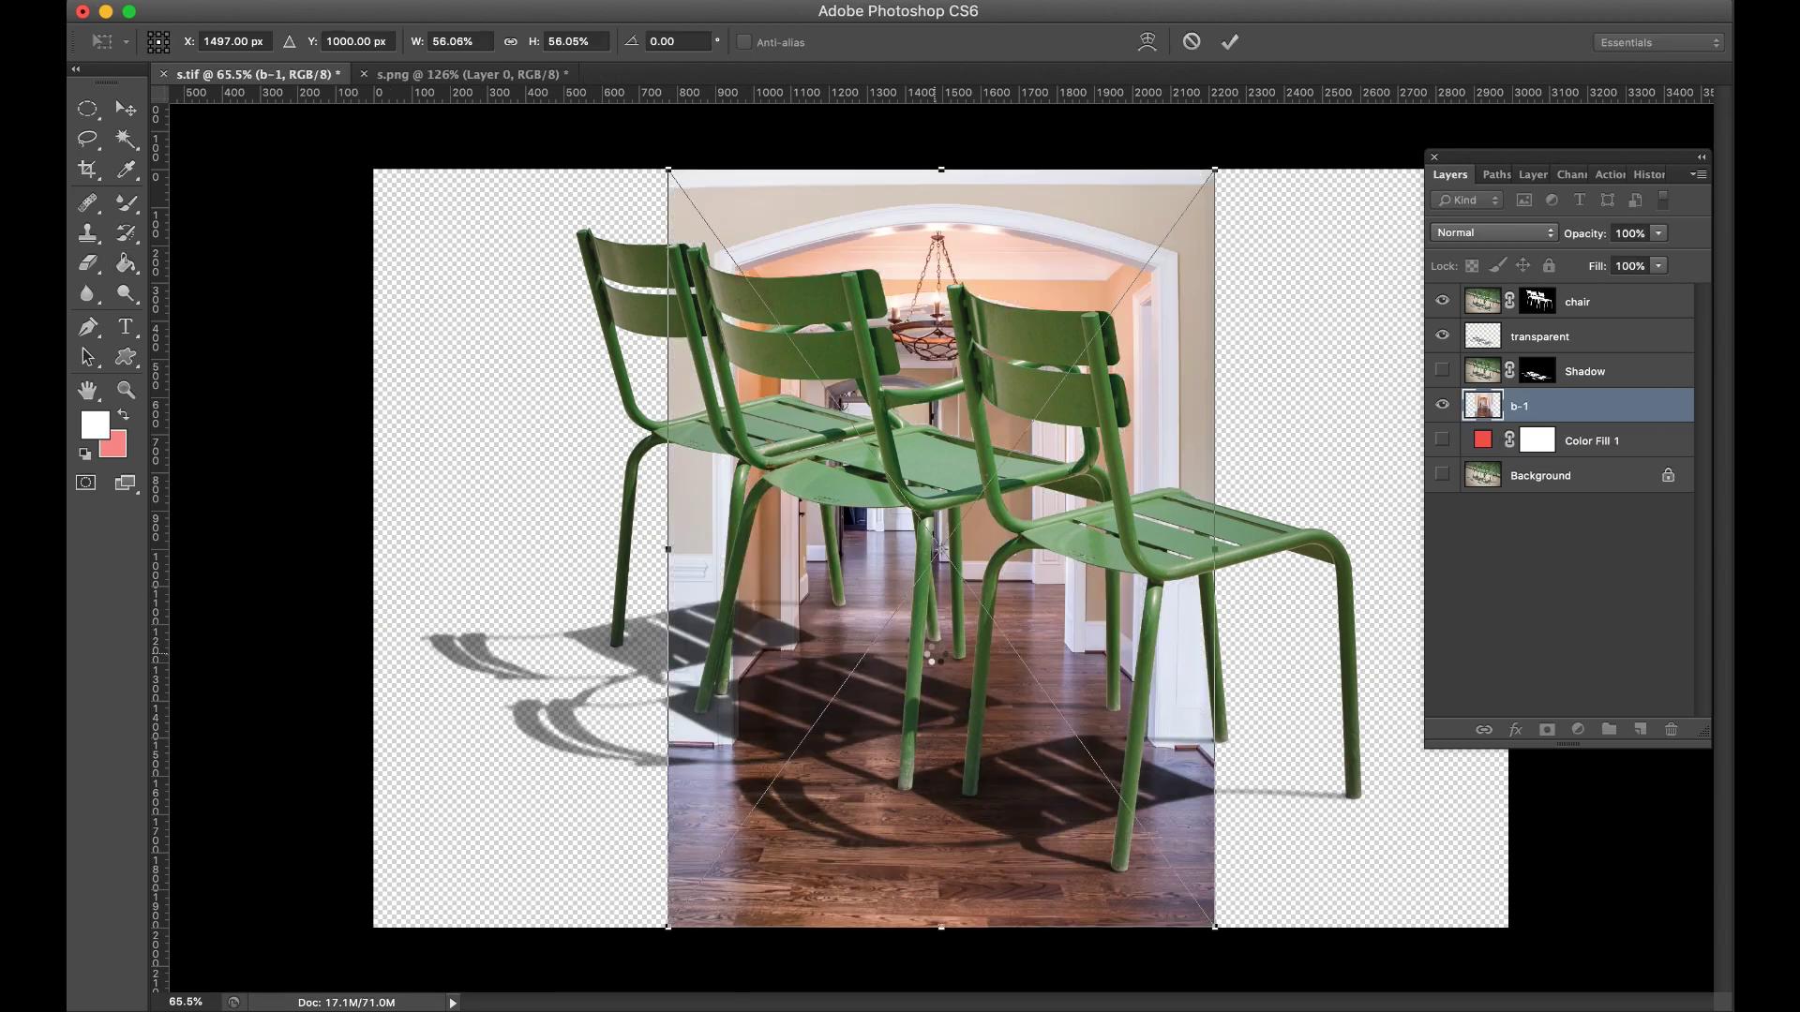
Step: Enlarge and reposition the hallway photo b-1 to fill the scene behind the chairs
key("super+minus")
key("super+minus")
key("super+minus")
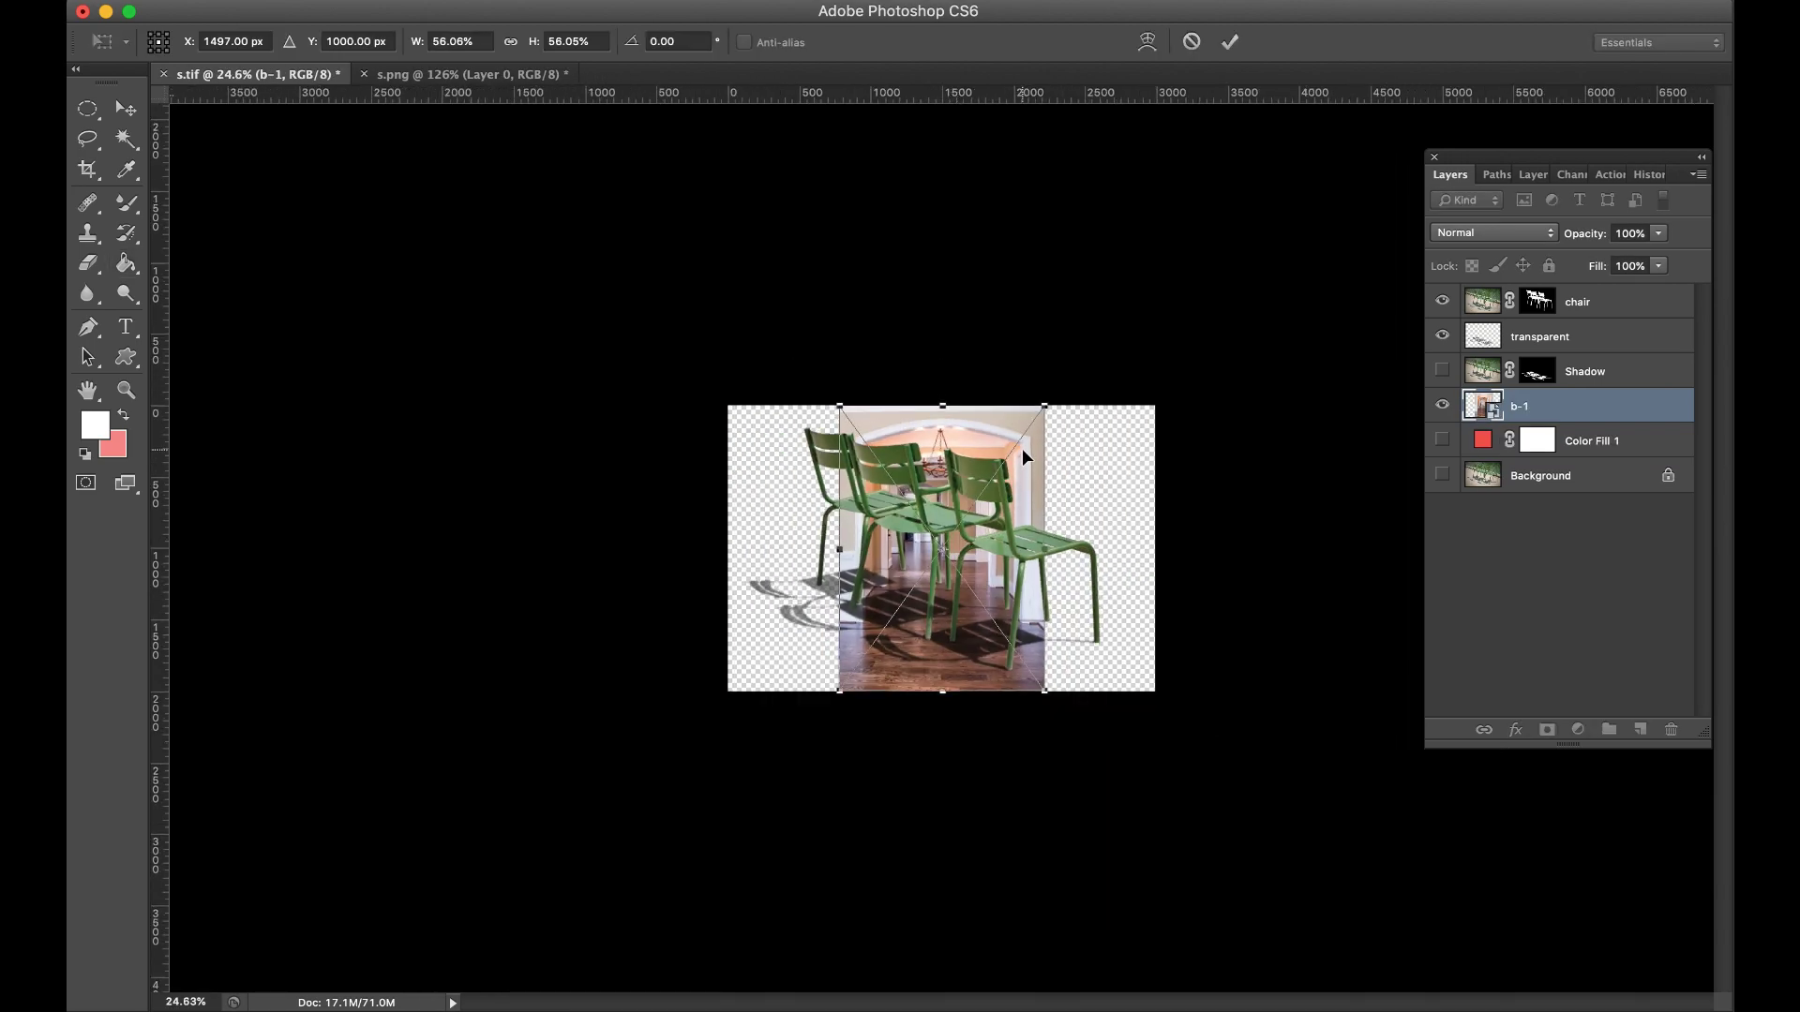
left_click_drag(1047, 400, 1157, 240)
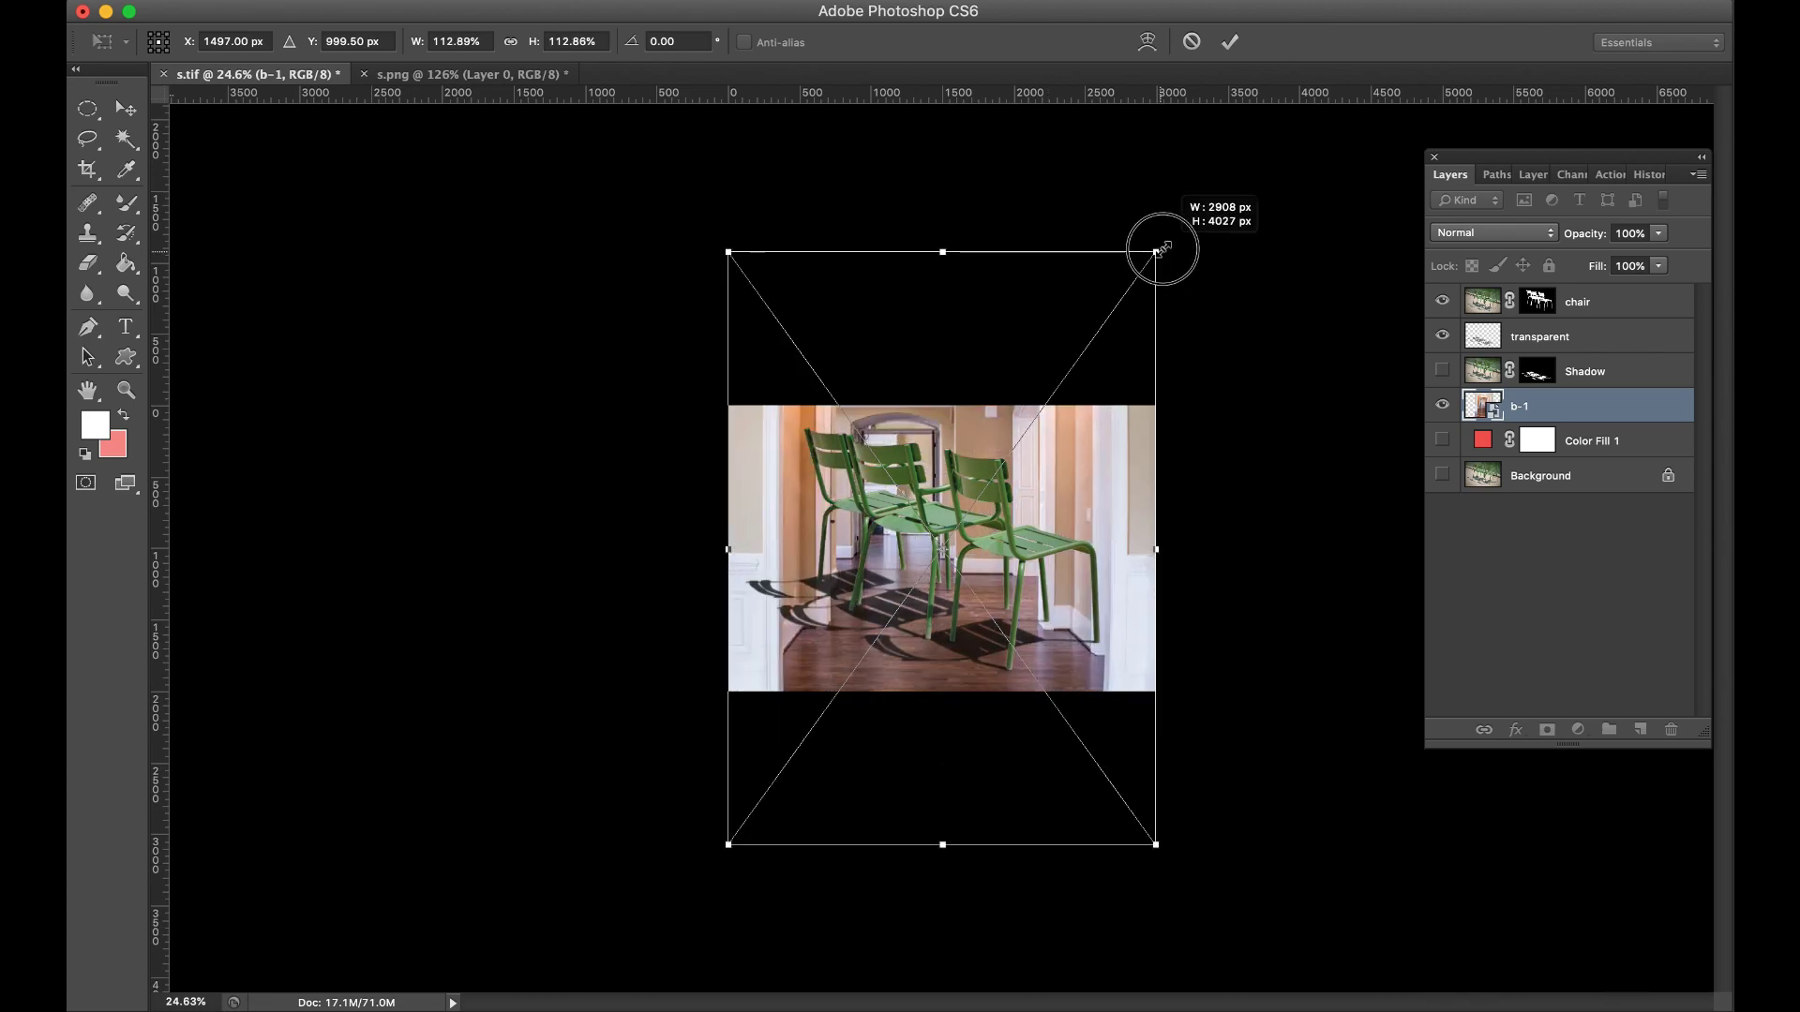
left_click_drag(1077, 454, 1038, 328)
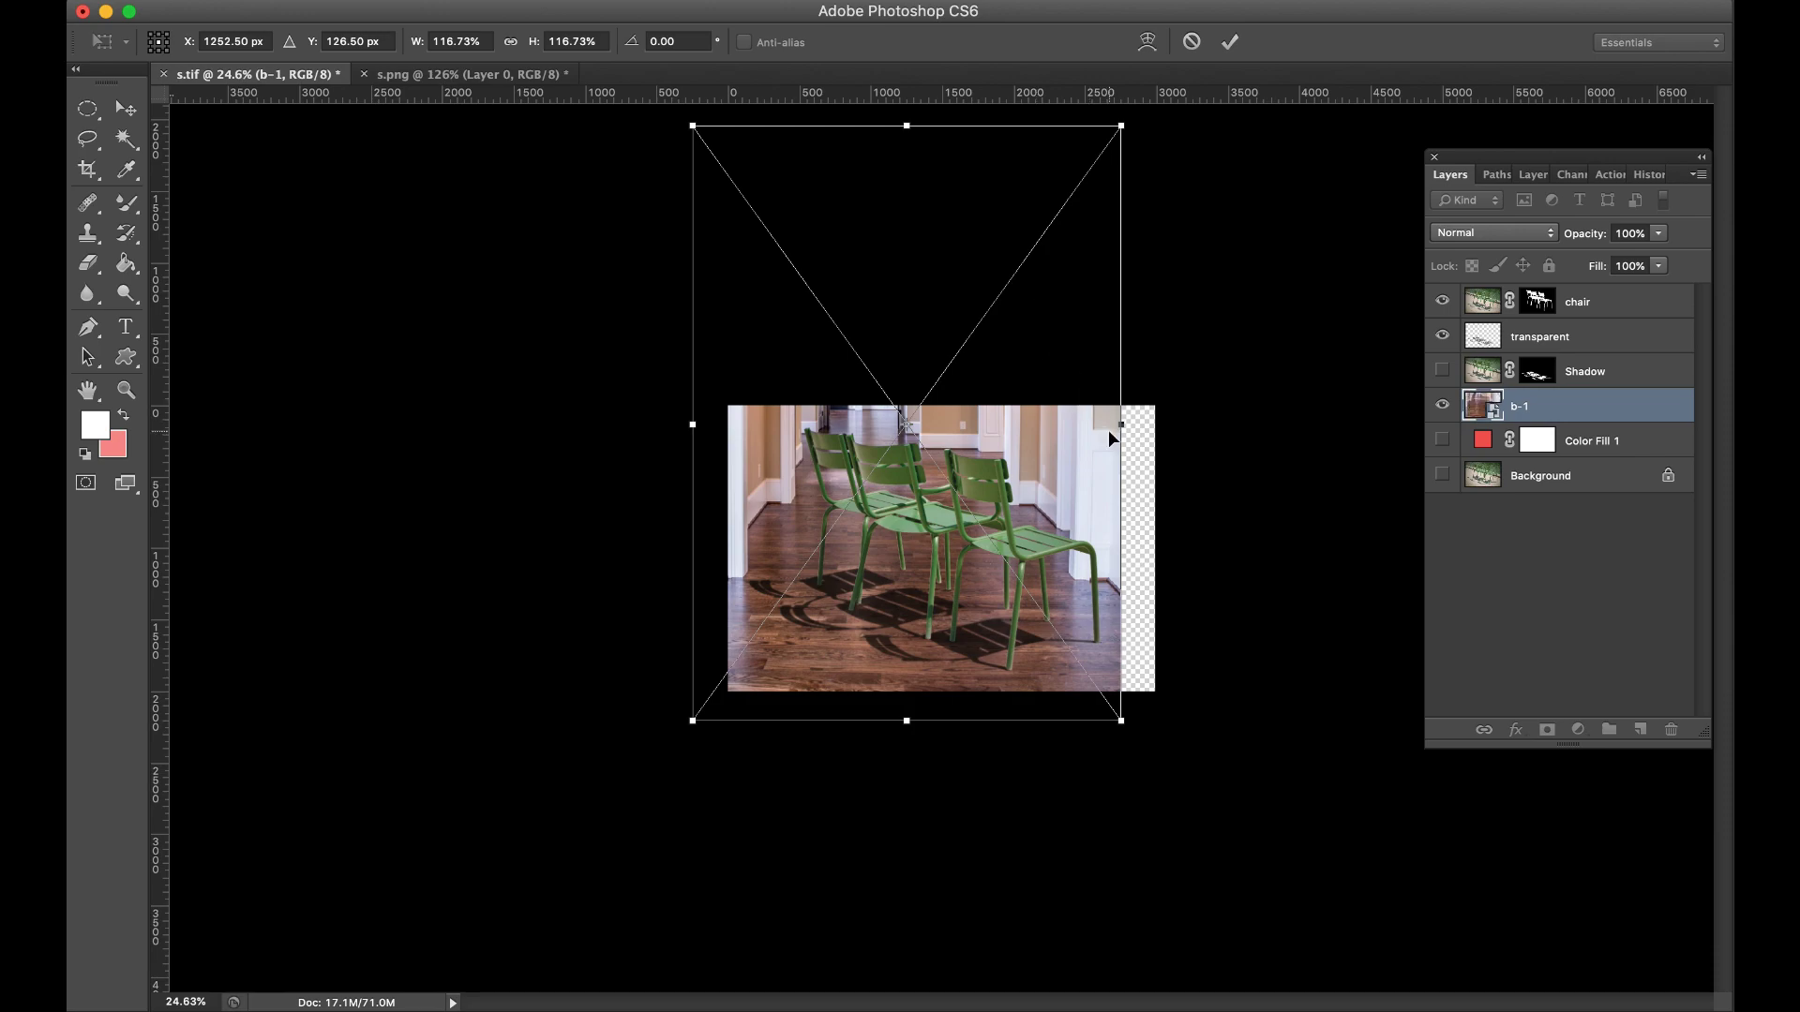
key("Return")
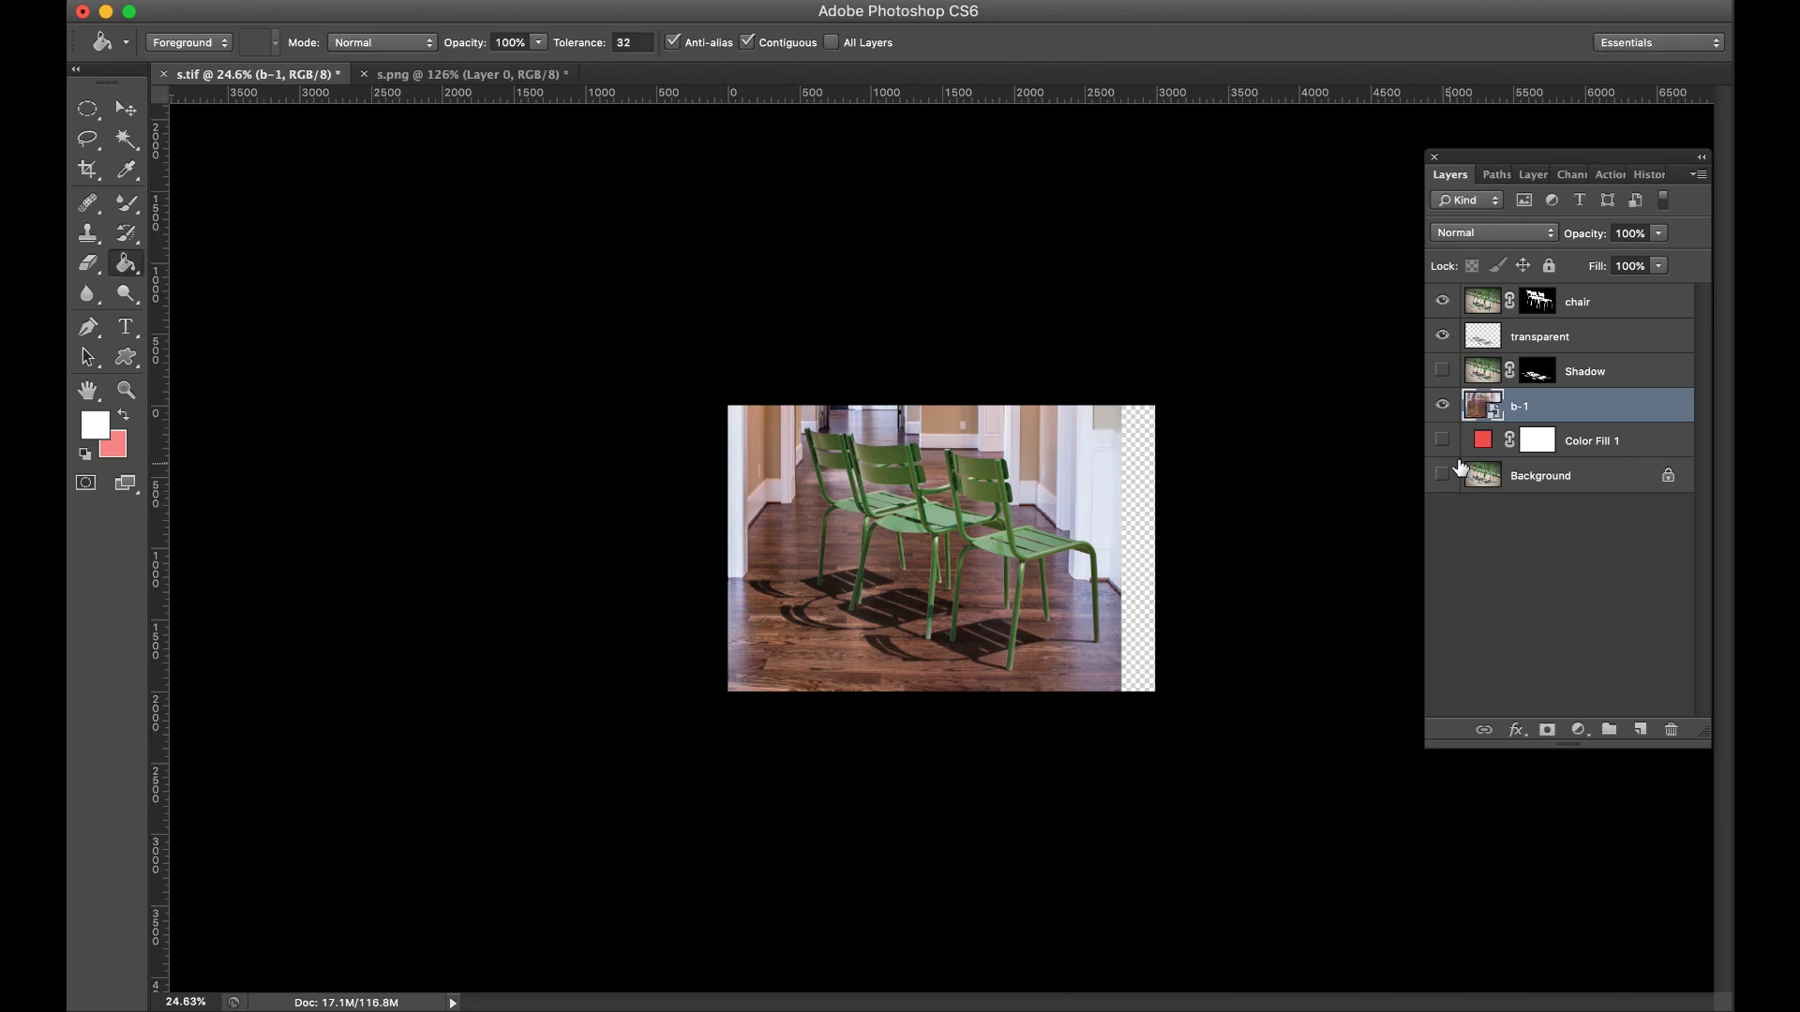
Step: Crop the canvas to the hallway photo's bounds using its layer selection
left_click(1479, 410, "super")
key("c")
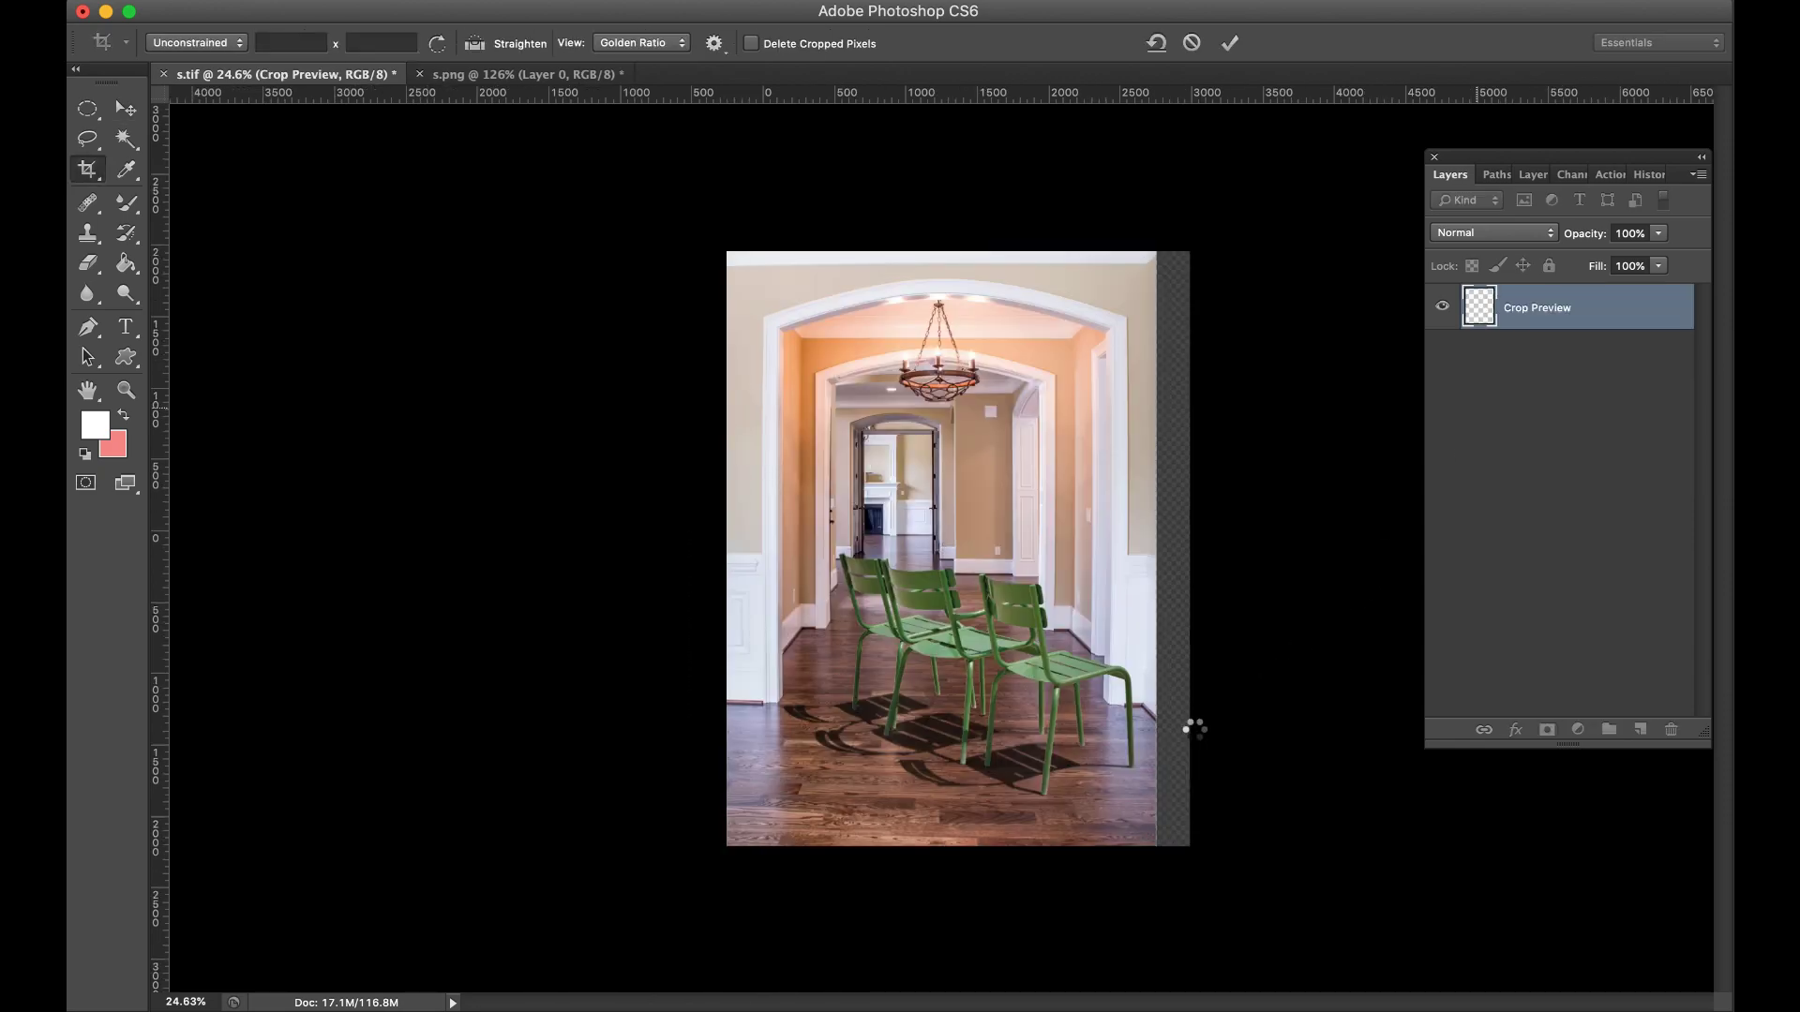
scroll(1078, 808, "up", 5)
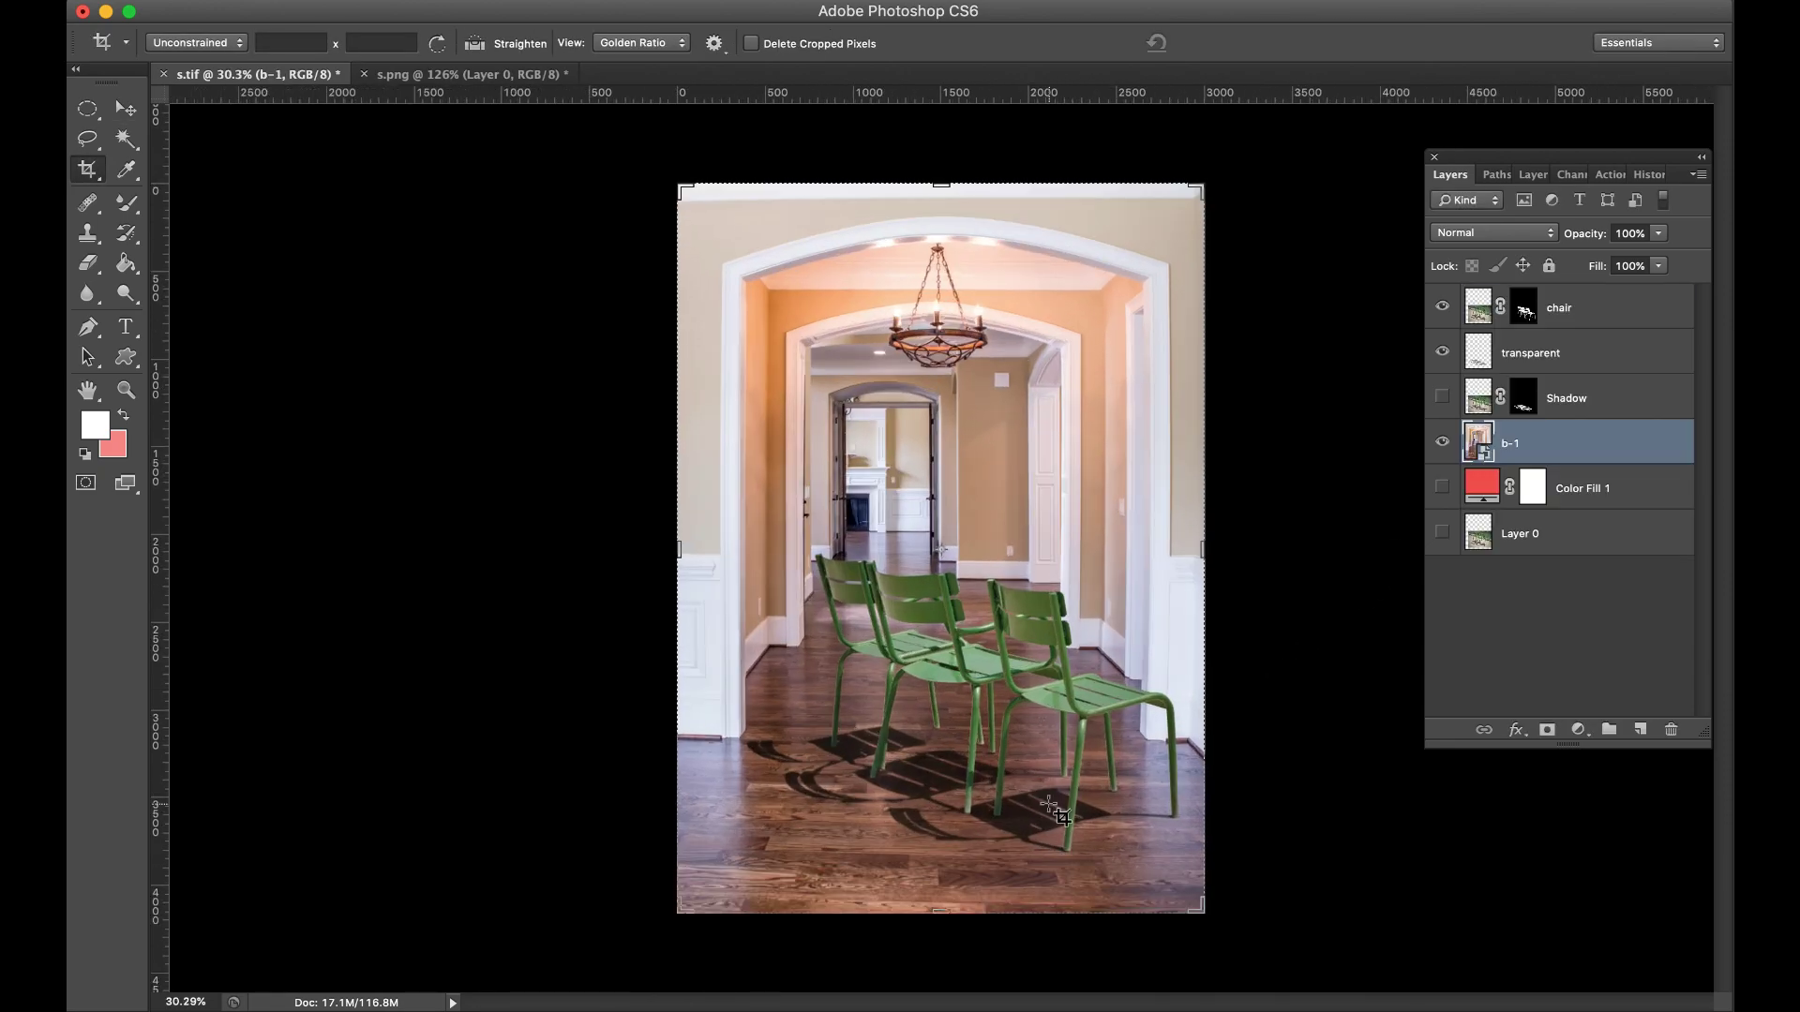
scroll(1087, 806, "down", 2)
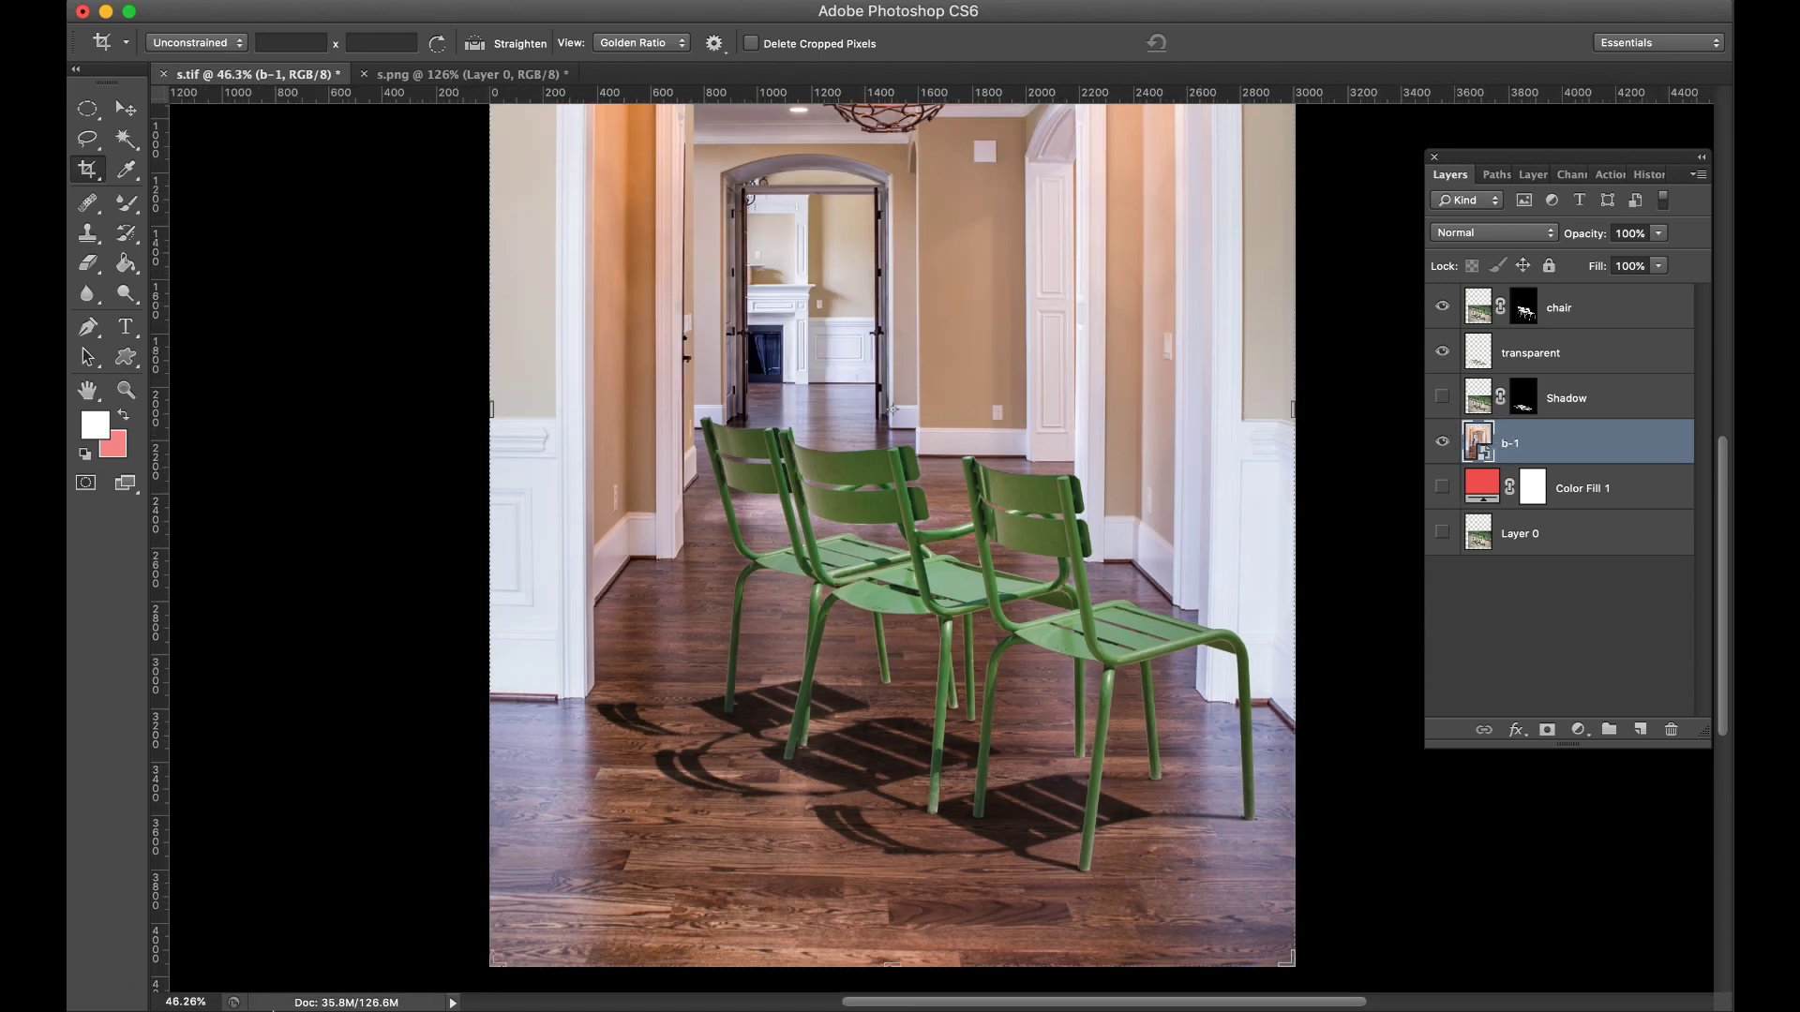
Step: Drag the desert road photo b-2.jpg from Finder into the Photoshop document
left_click(177, 972)
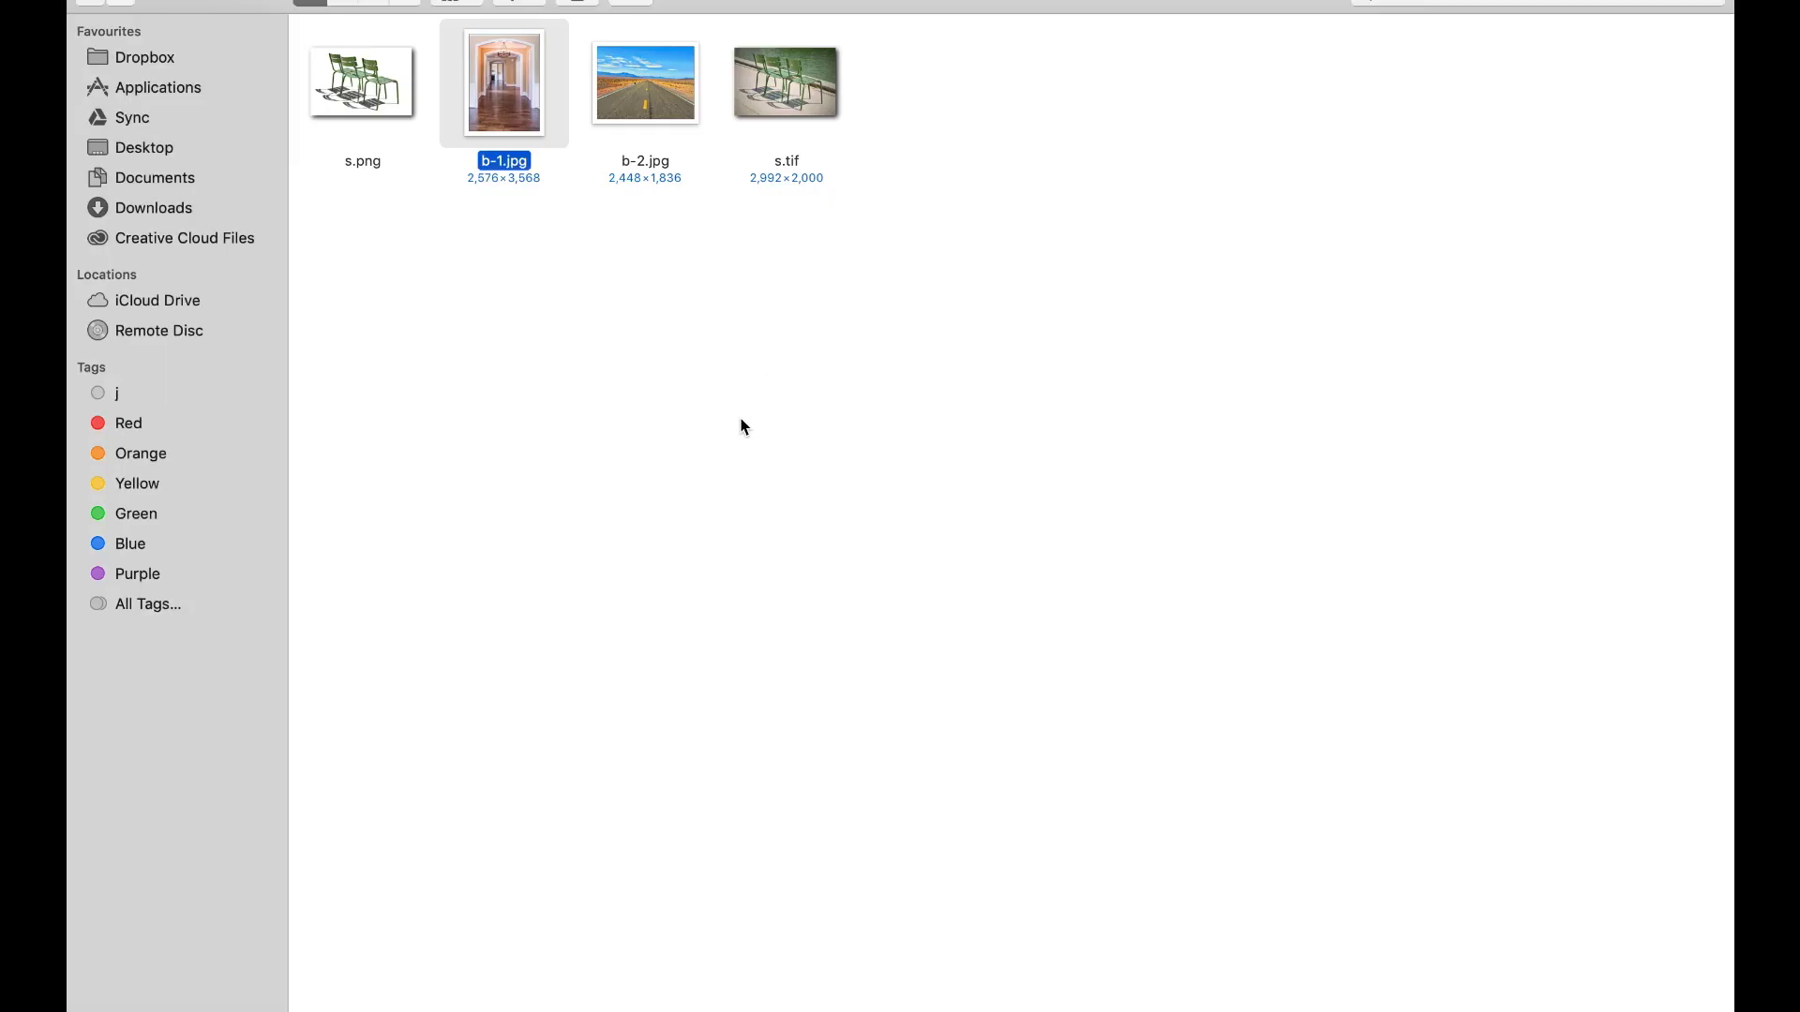
left_click_drag(656, 99, 938, 658)
key("super+Tab")
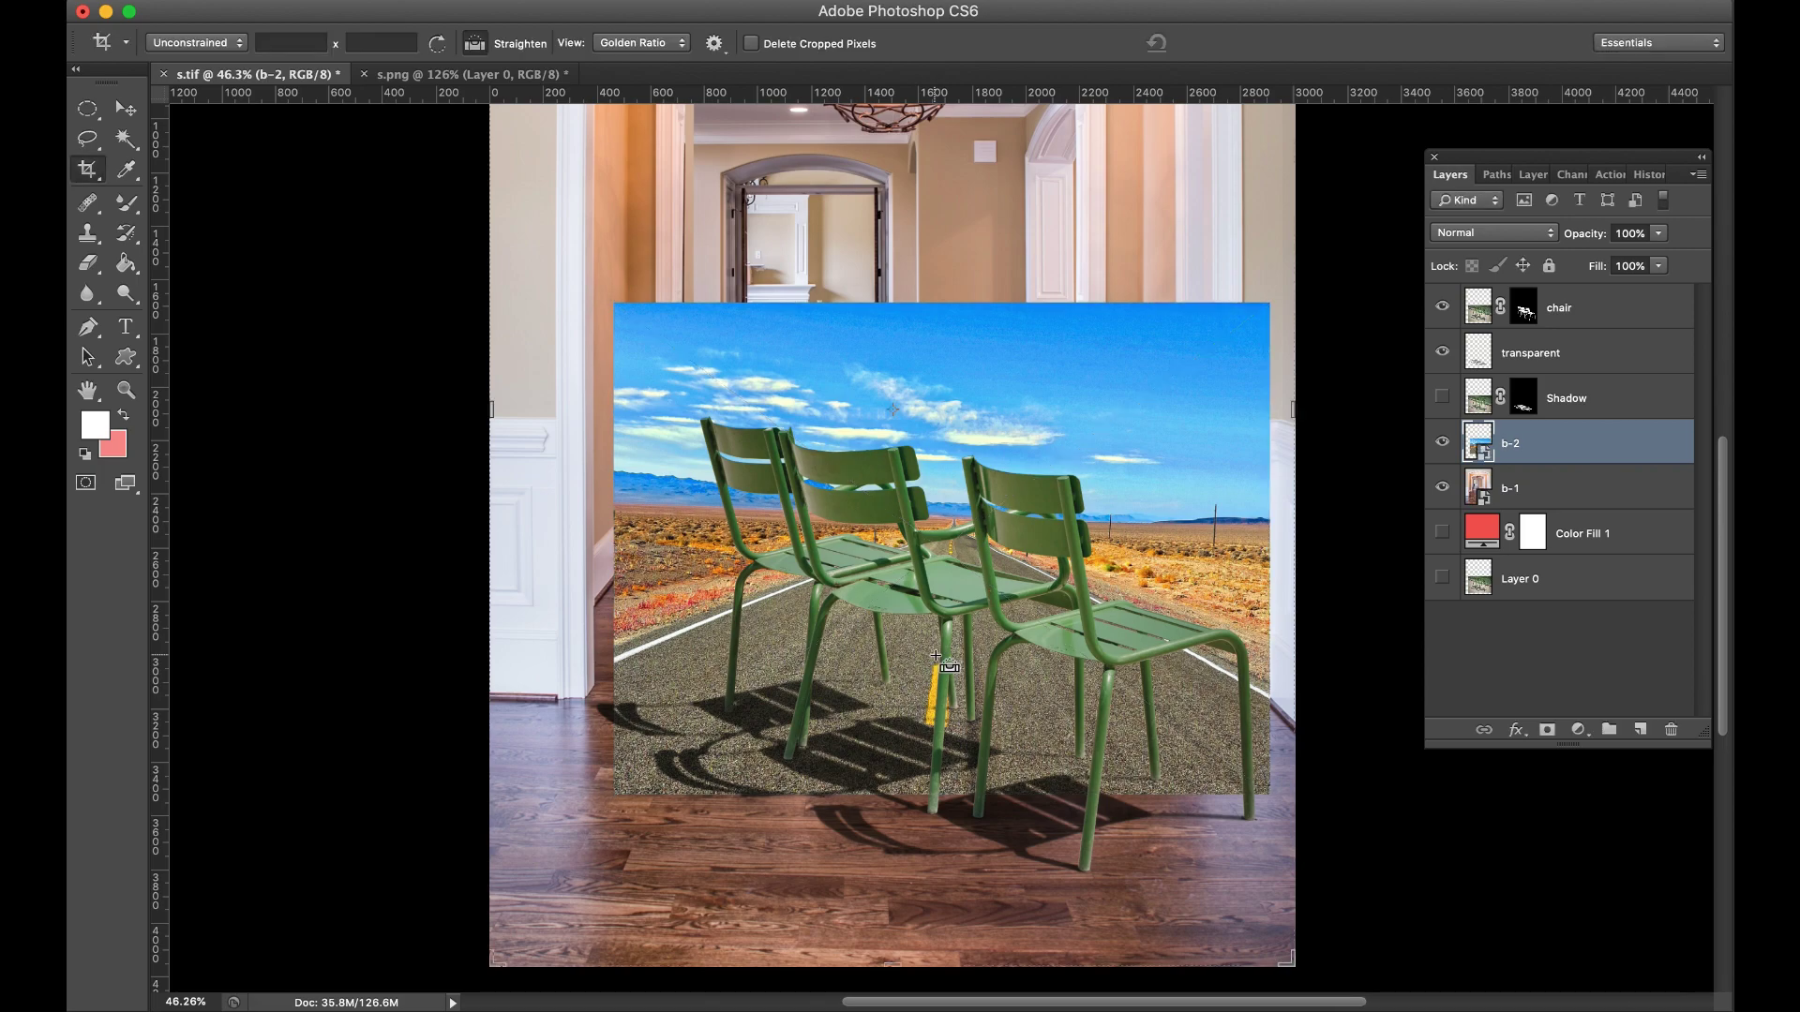
Step: Place the b-2 desert road photo behind the chairs, enlarged to about 145%
scroll(931, 650, "down", 2)
left_click_drag(1203, 371, 1291, 242)
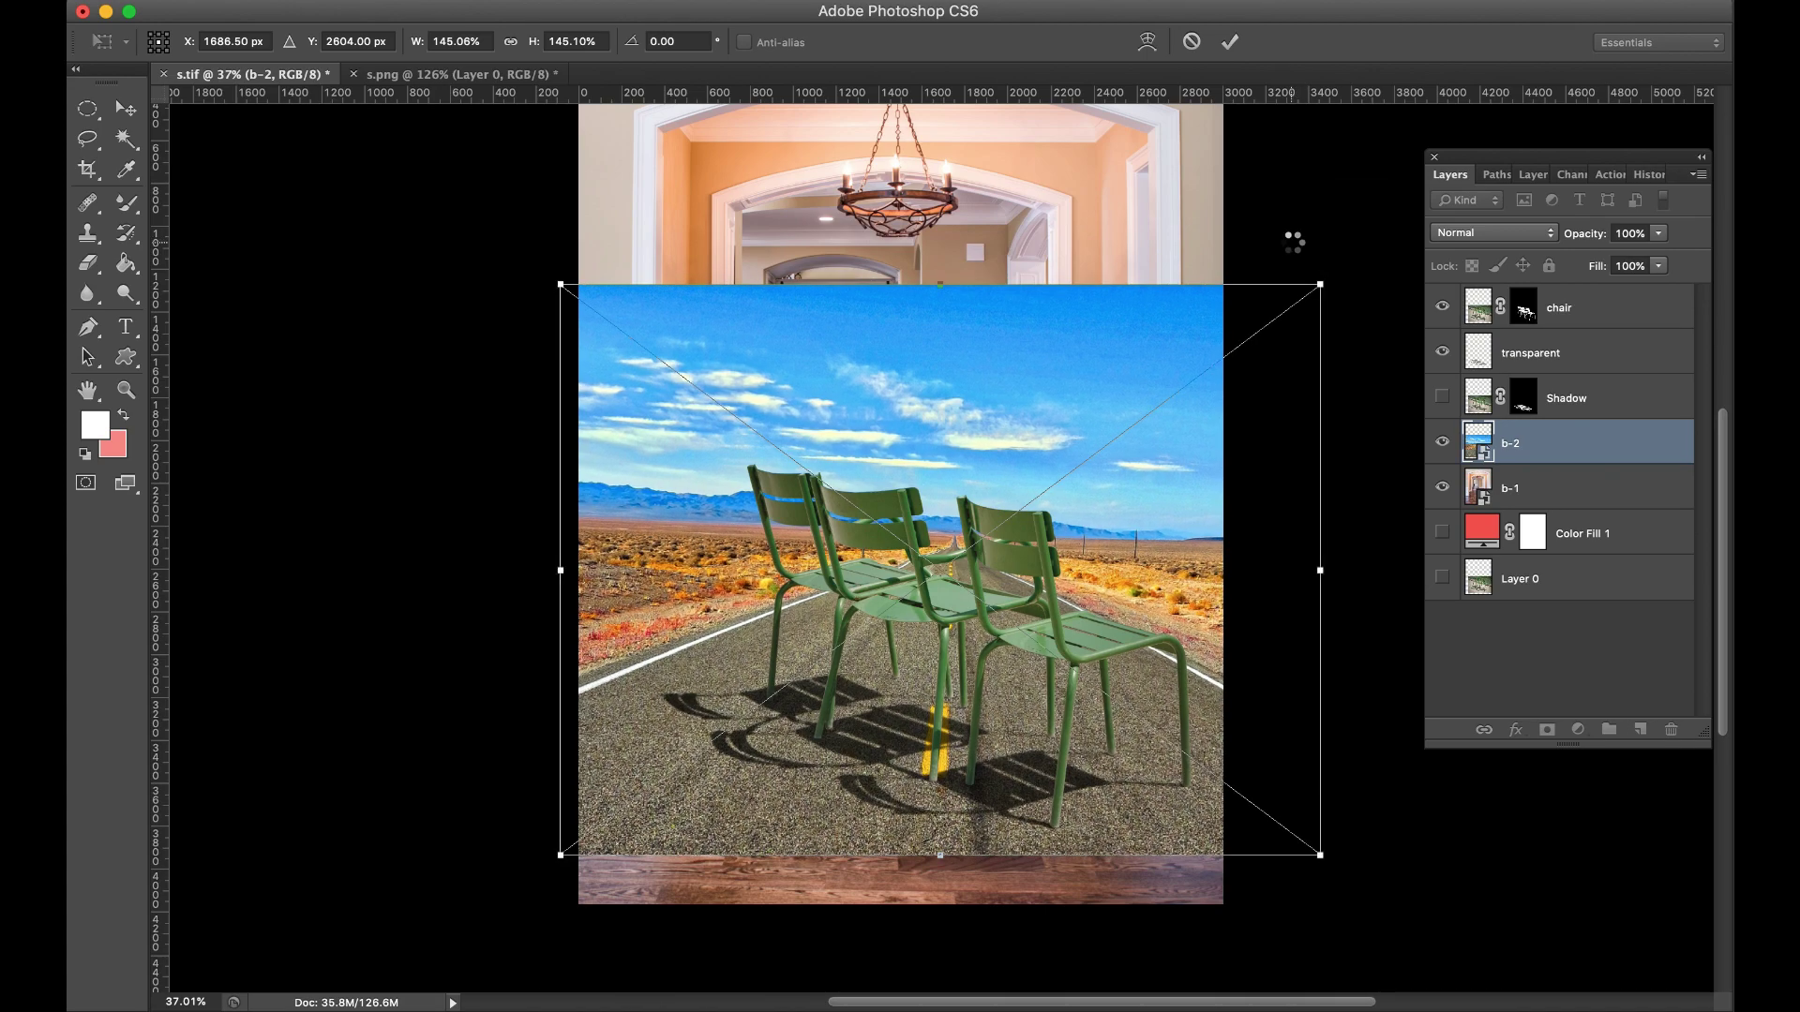
key("Return")
Step: Crop the canvas to the edges of the b-2 road photo
left_click(1476, 448, "super")
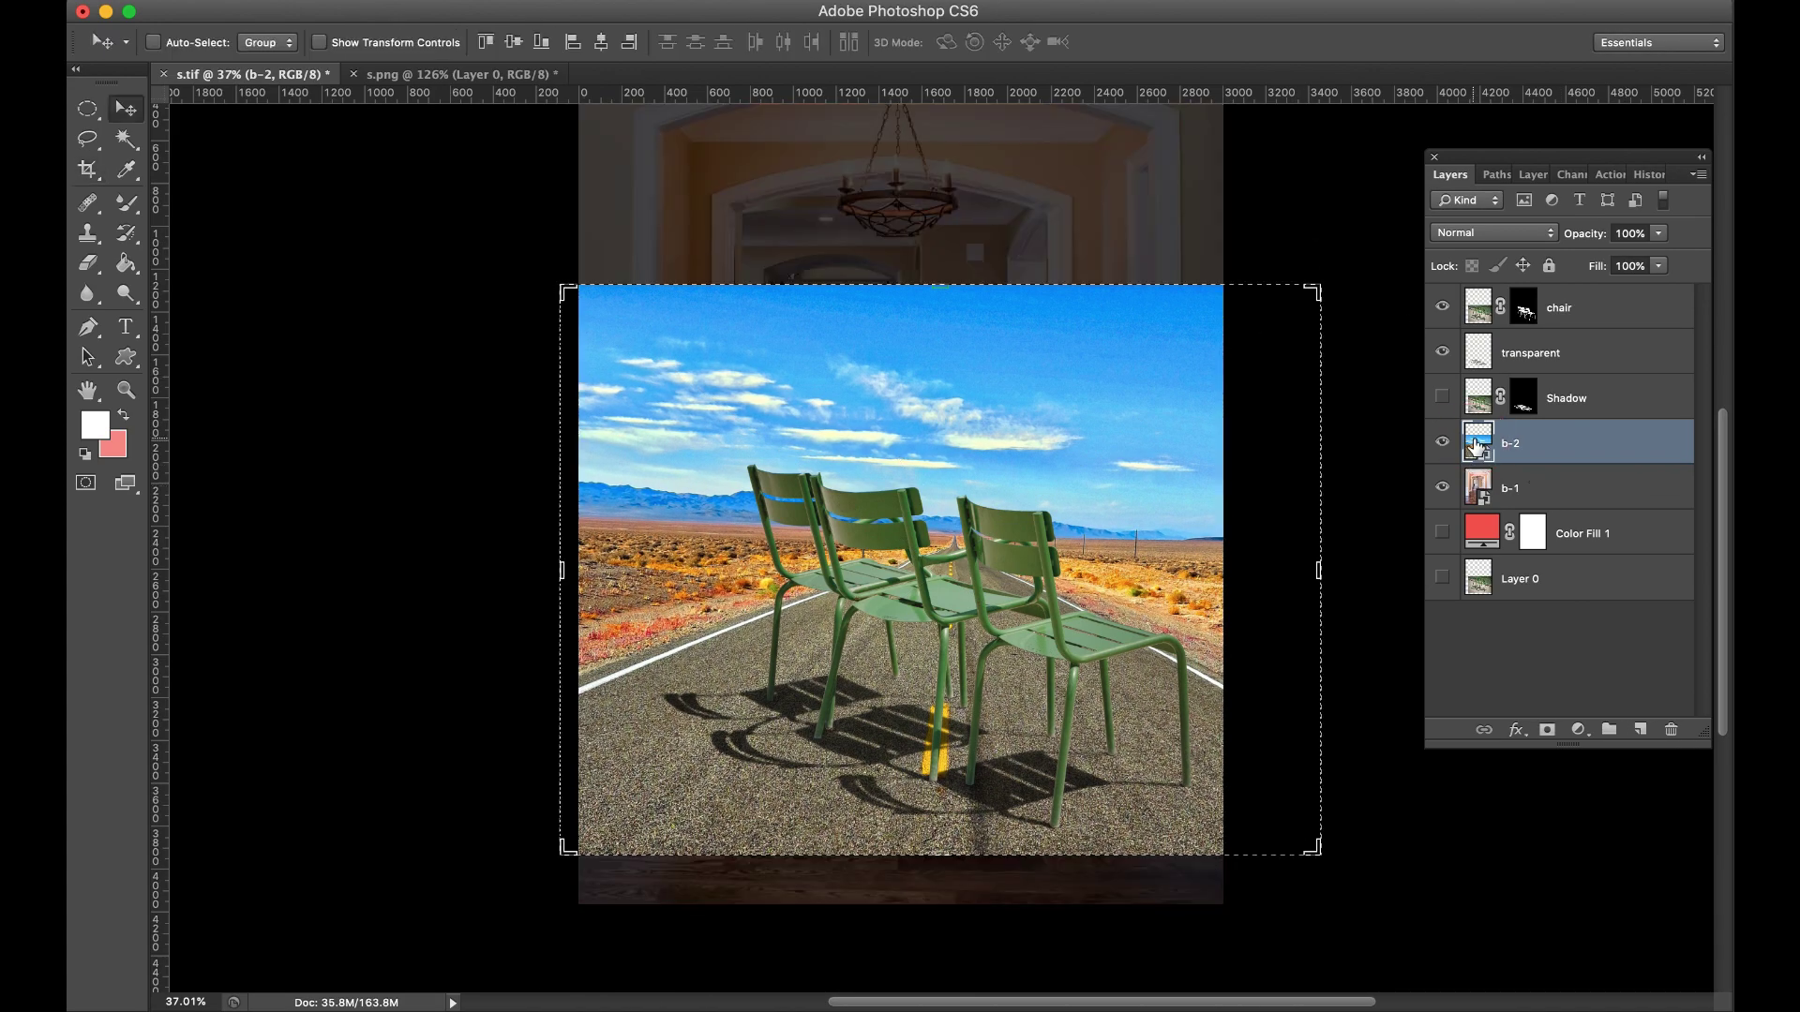
key("c")
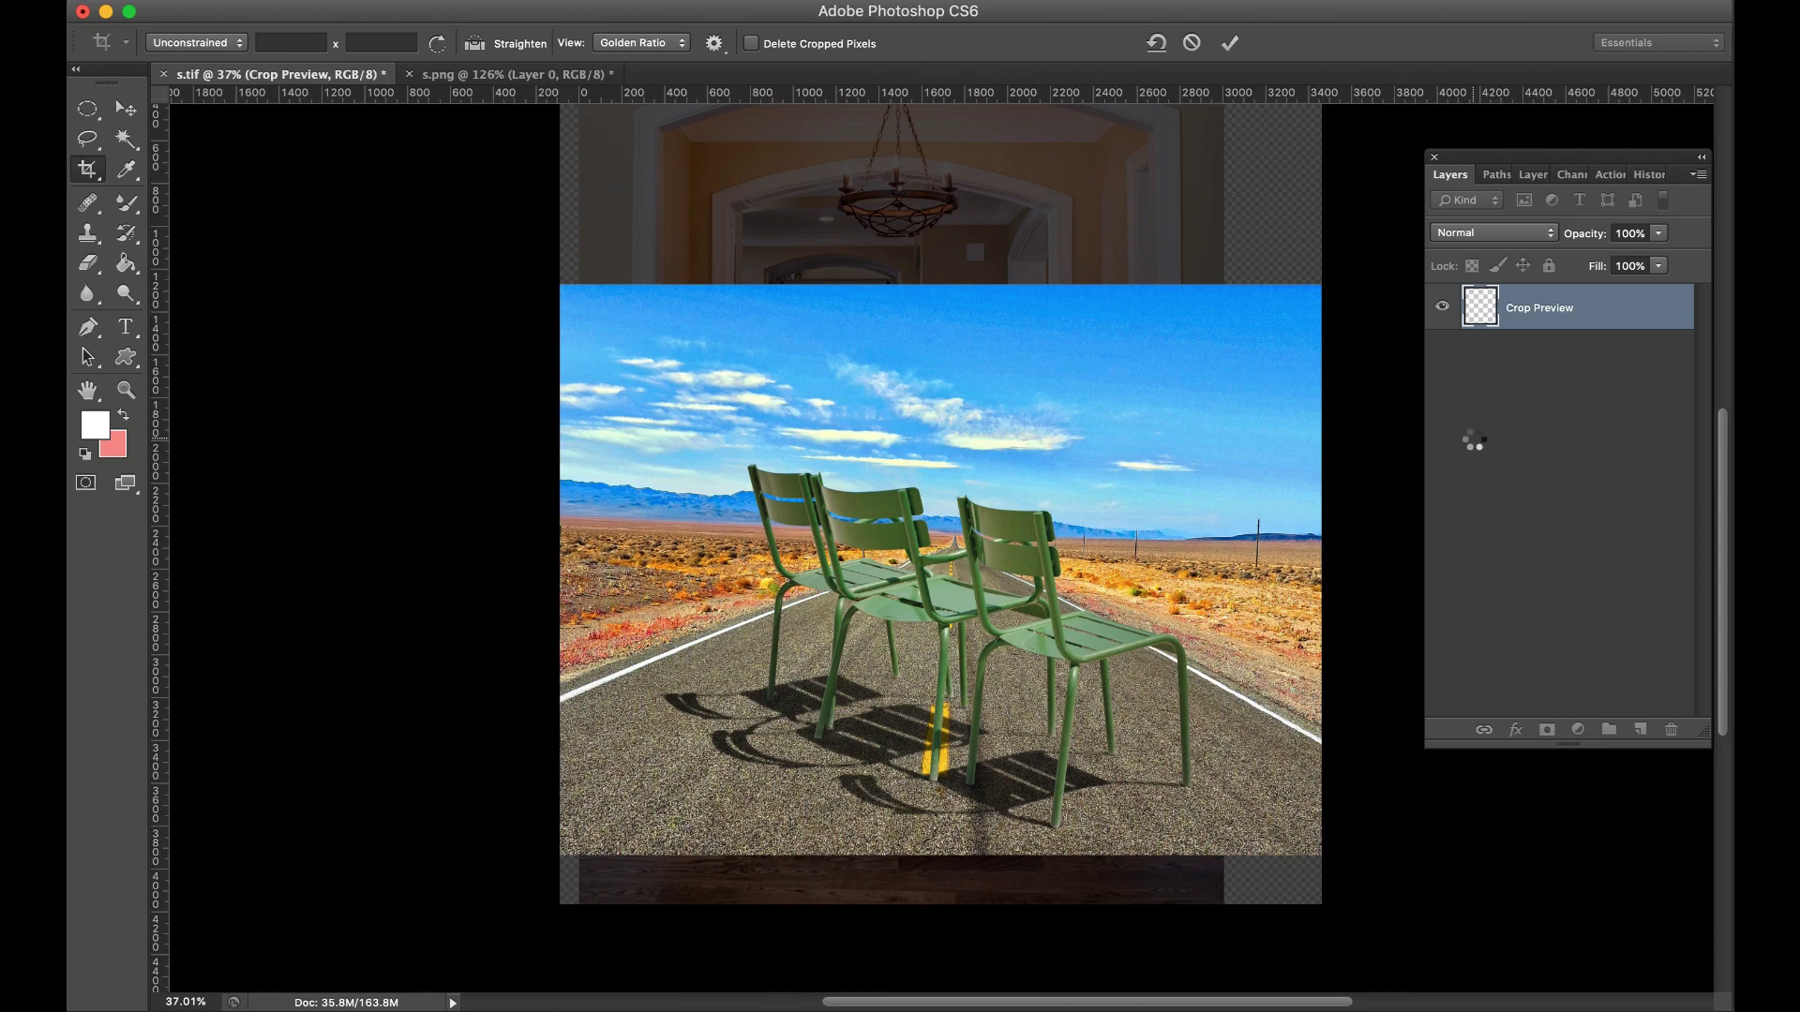
key("Return")
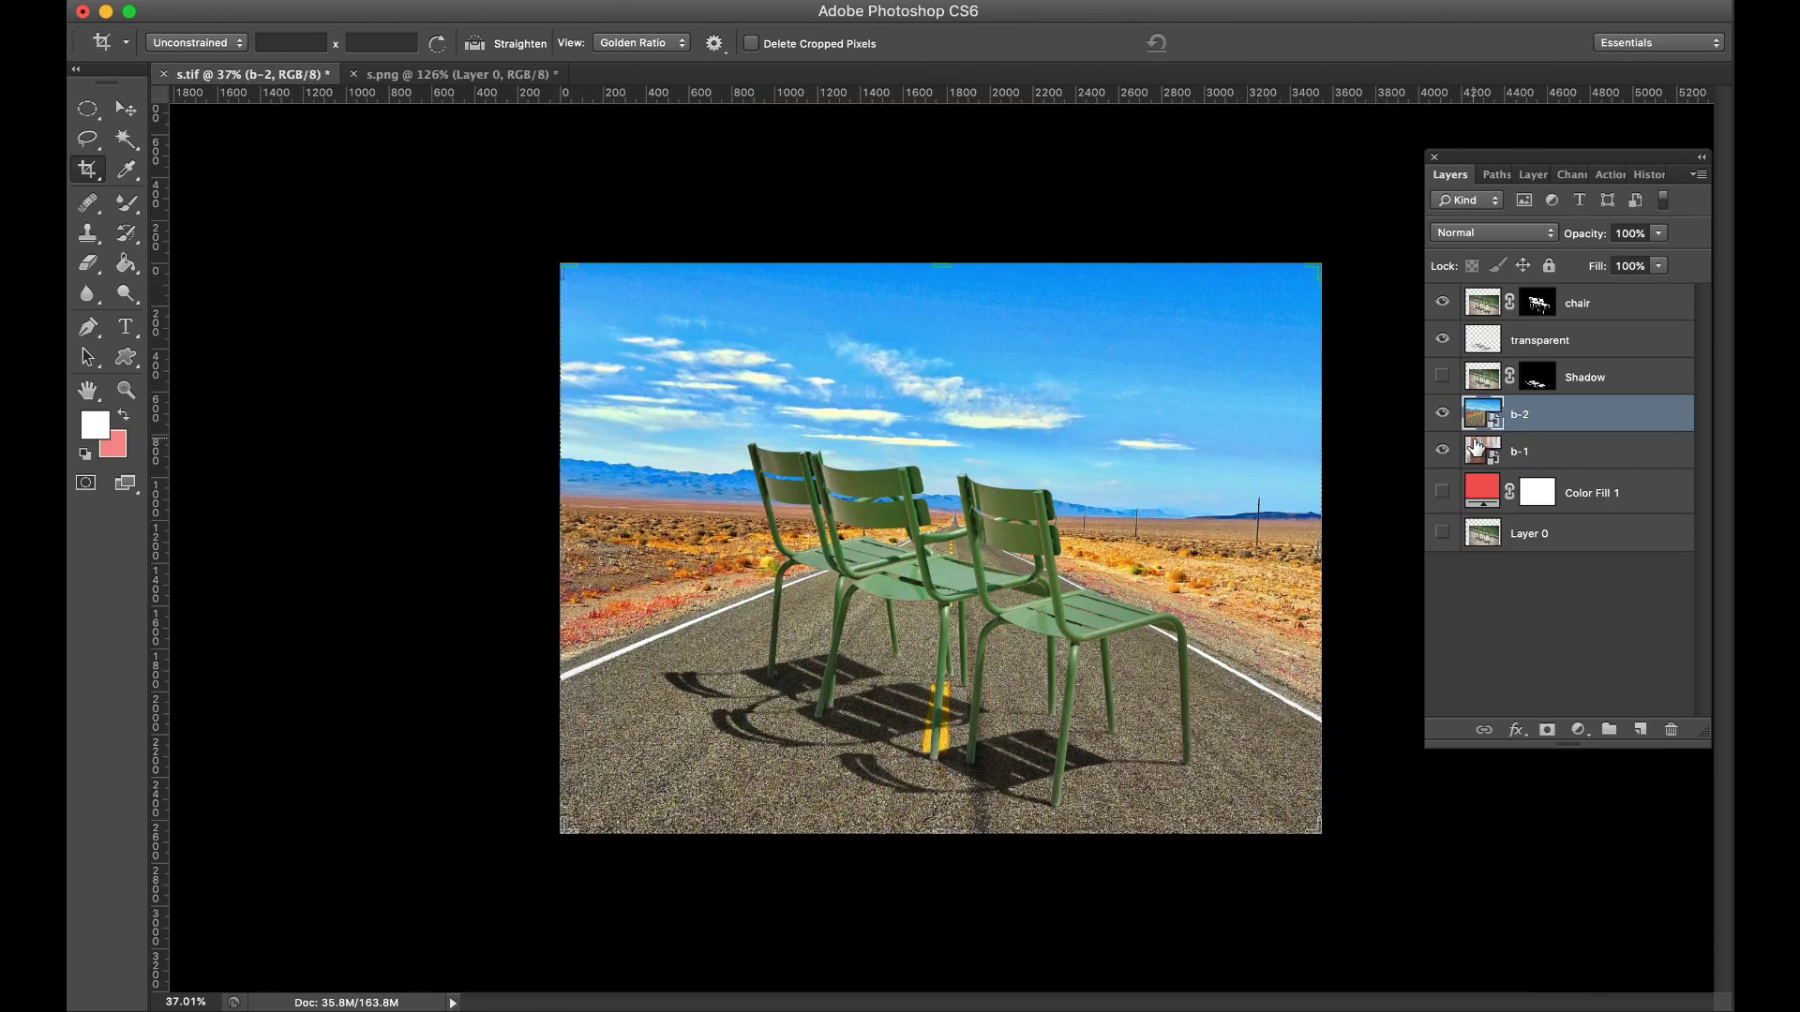